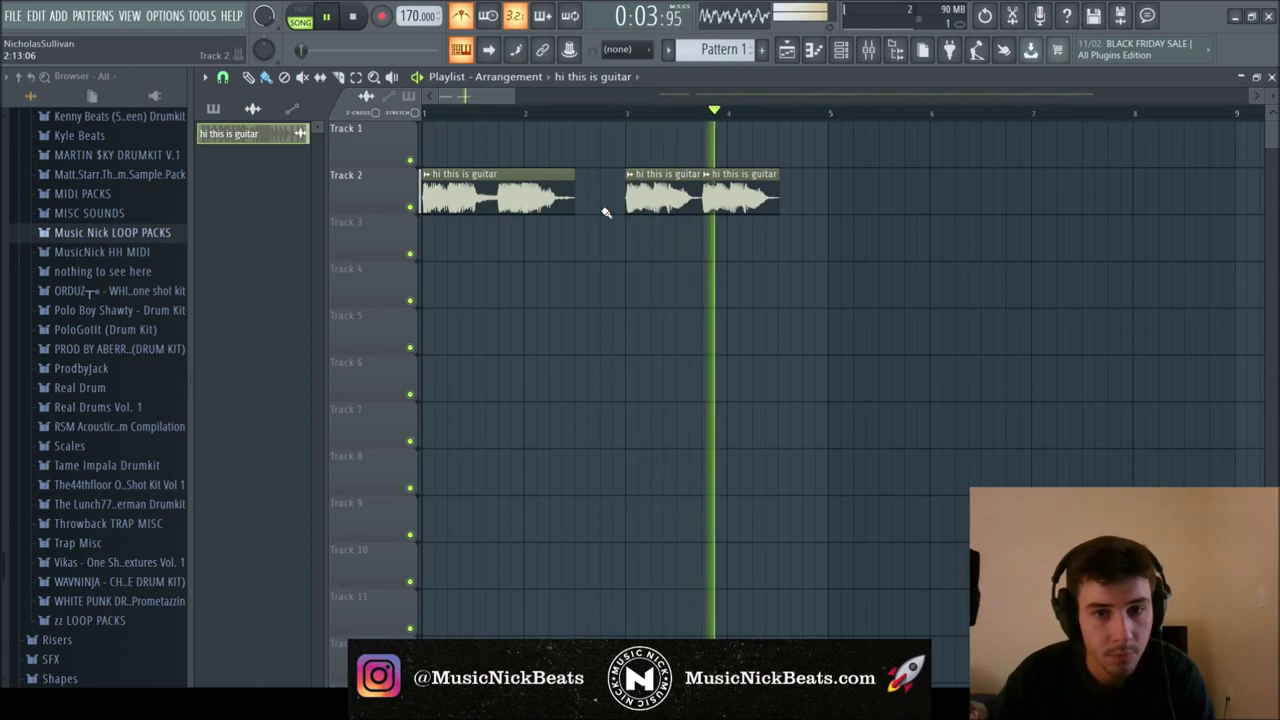
# Play the guitar recording on Track 1 from around bar 33 and check its passages for usable phrases
pyautogui.scroll(-2, 600, 209)
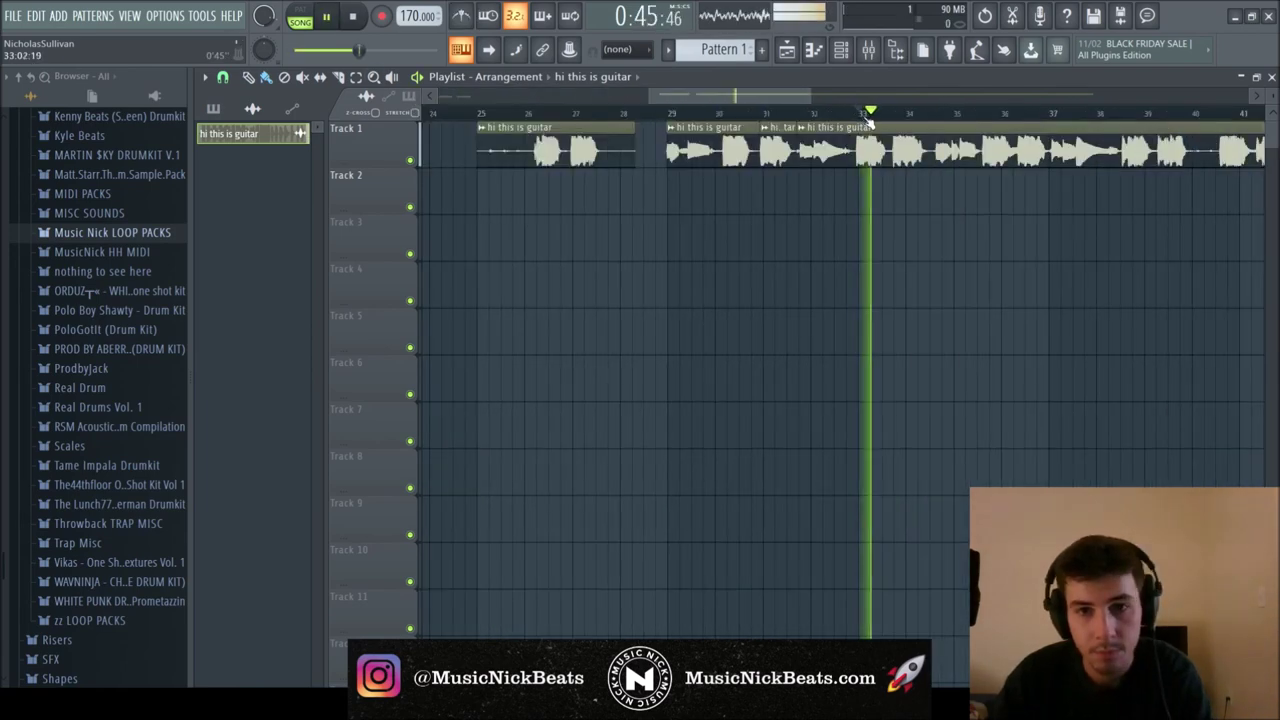
pyautogui.click(848, 114)
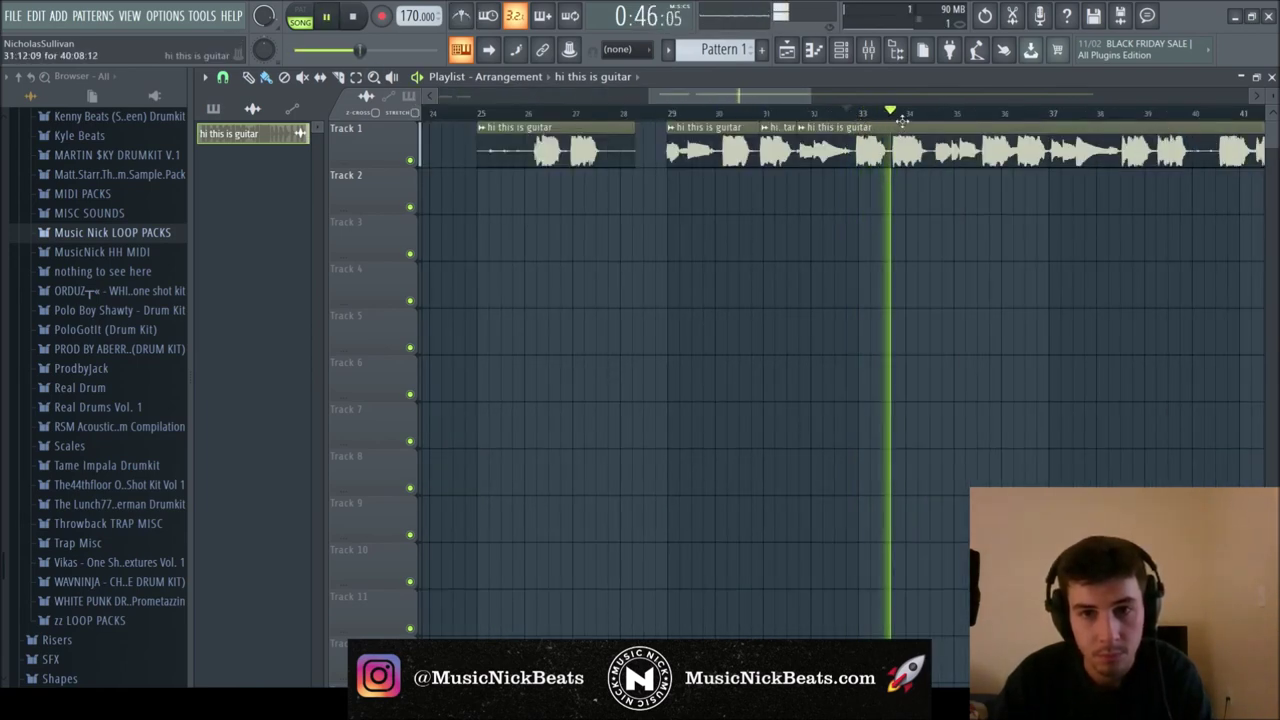
pyautogui.press('space')
pyautogui.click(980, 114)
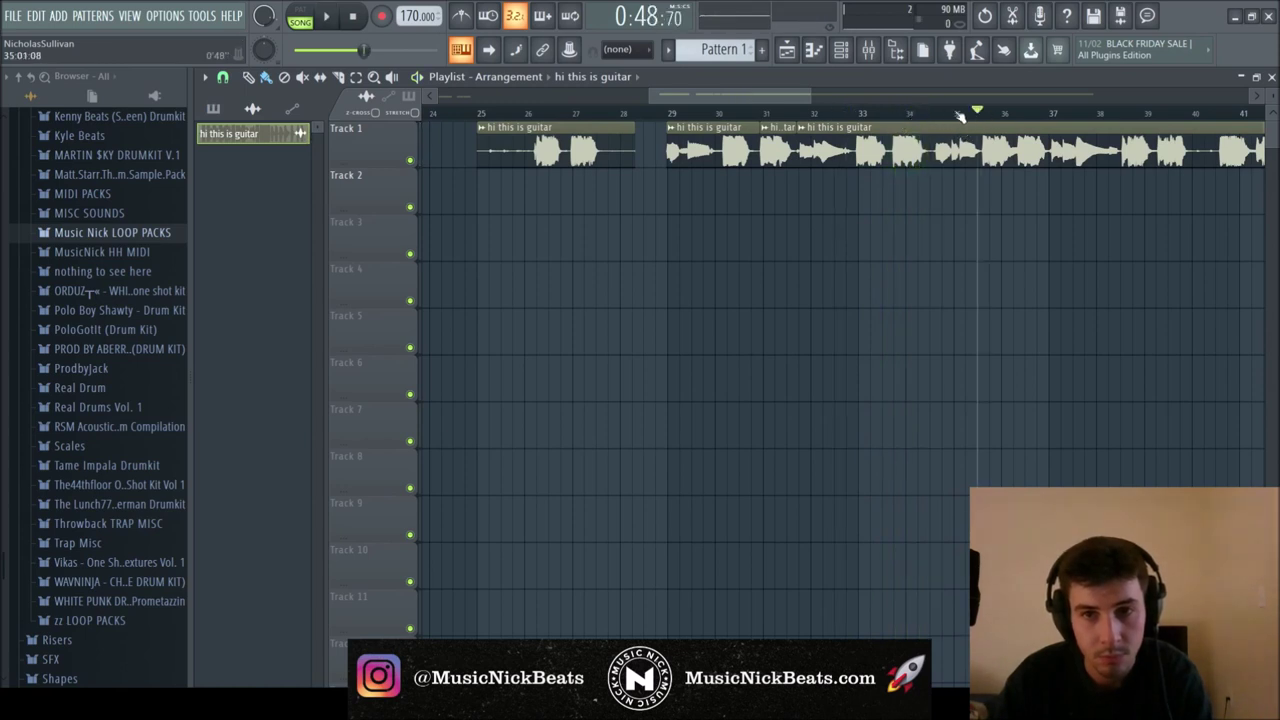
pyautogui.press('space')
pyautogui.moveTo(757, 95); pyautogui.dragTo(817, 96)
pyautogui.press('space')
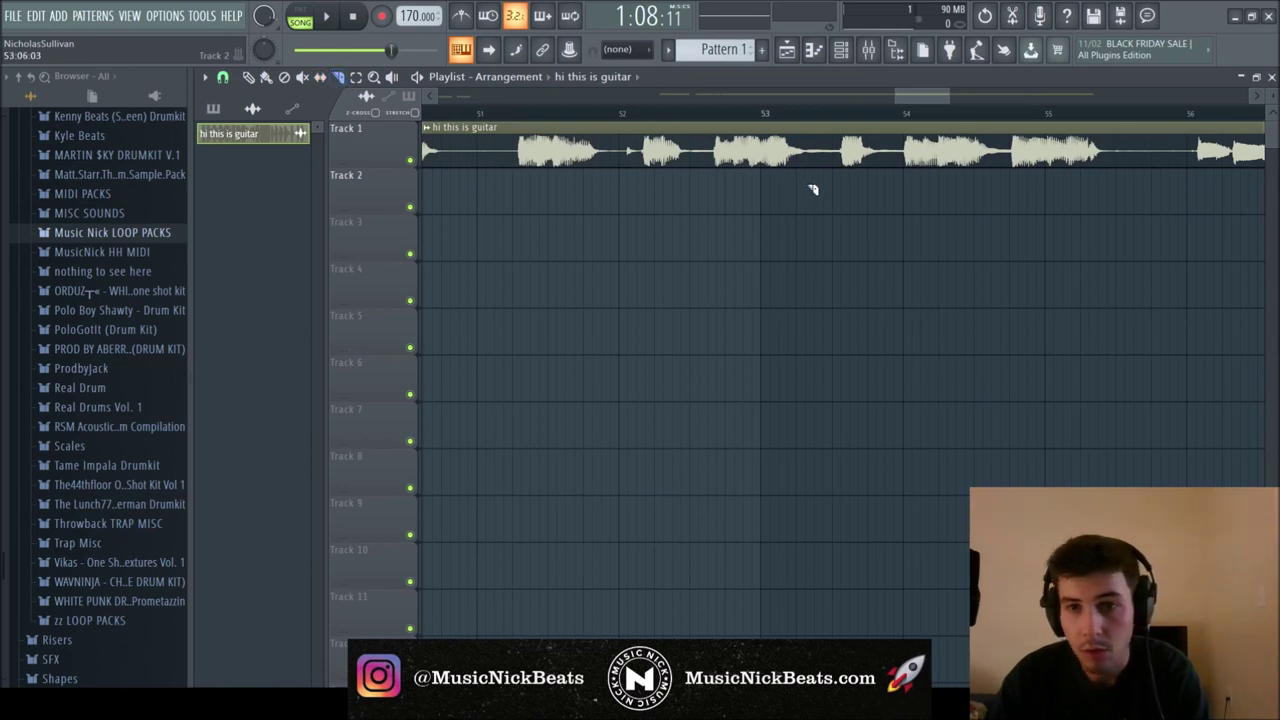
# Slice a two-bar phrase between about bars 54 and 56 from the Track 1 guitar and move it to bar 5 on Track 2
pyautogui.scroll(2, 813, 190)
pyautogui.moveTo(932, 91); pyautogui.dragTo(946, 93)
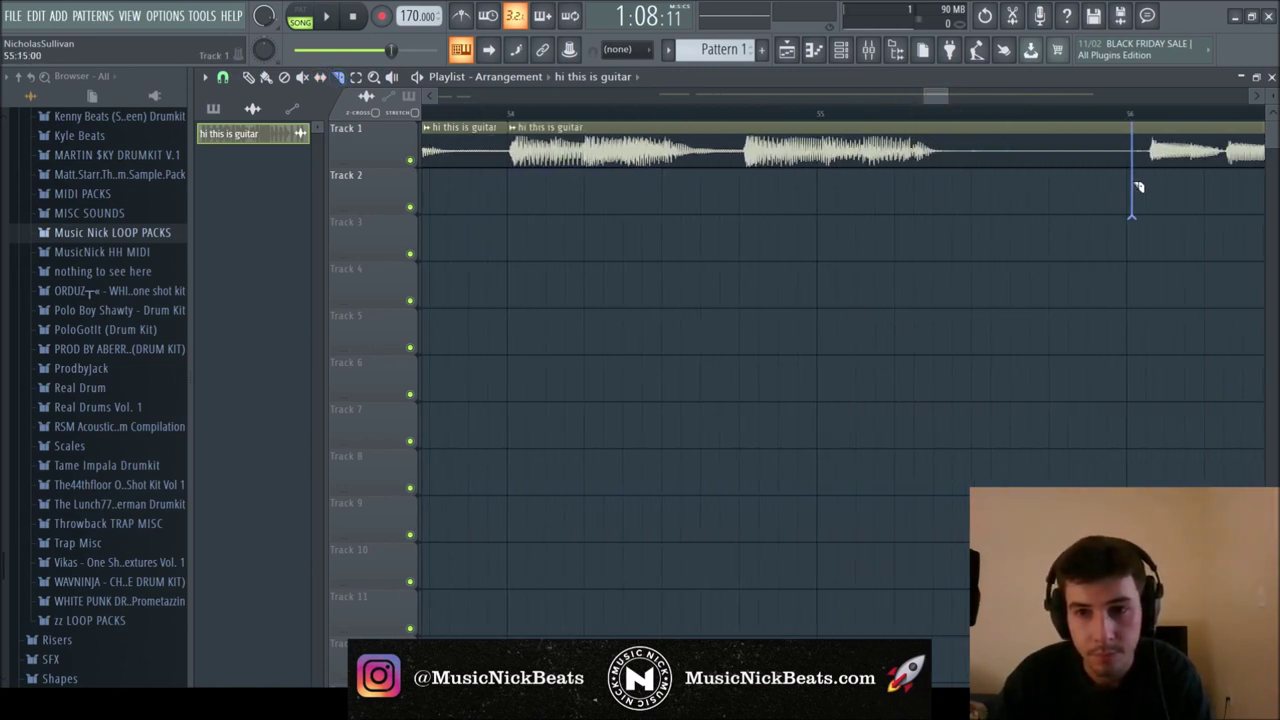
pyautogui.scroll(-8, 670, 197)
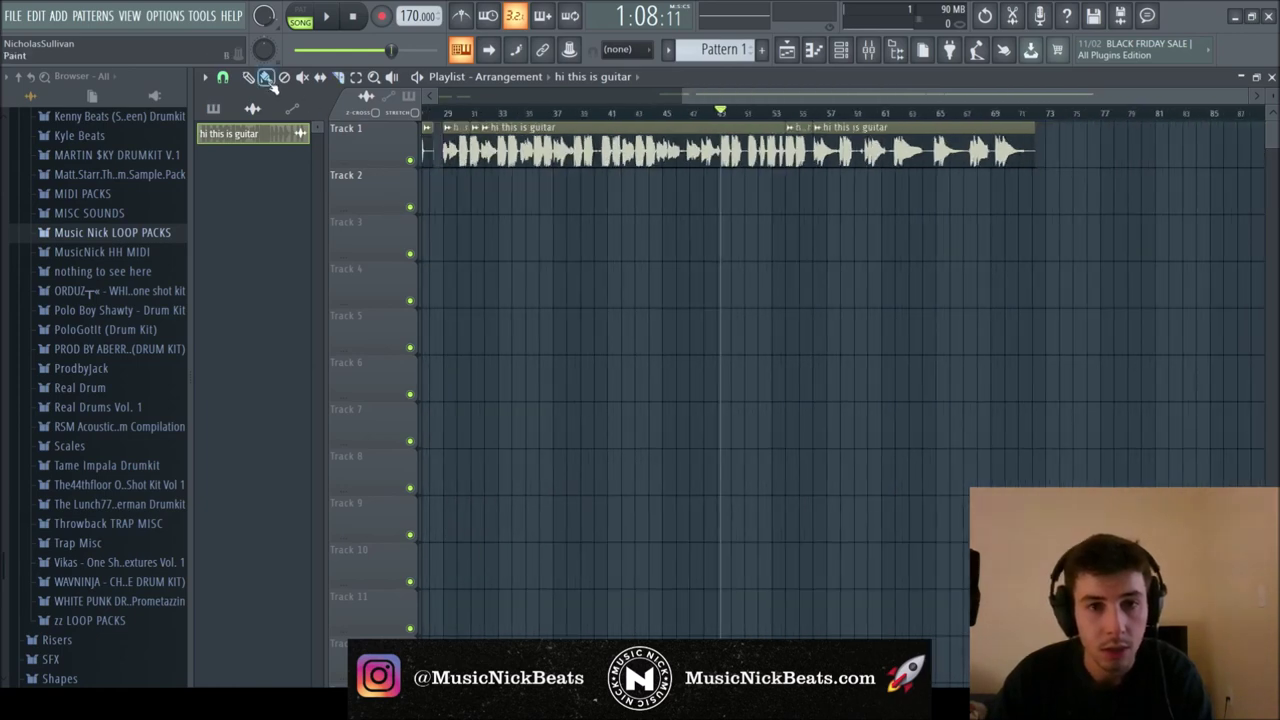
pyautogui.moveTo(693, 163); pyautogui.dragTo(494, 211)
# Nudge the two-bar guitar clip on Track 2 slightly earlier to start at 4:16:20 and play it back to check the timing
pyautogui.click(484, 114)
pyautogui.press('space')
pyautogui.scroll(7, 465, 155)
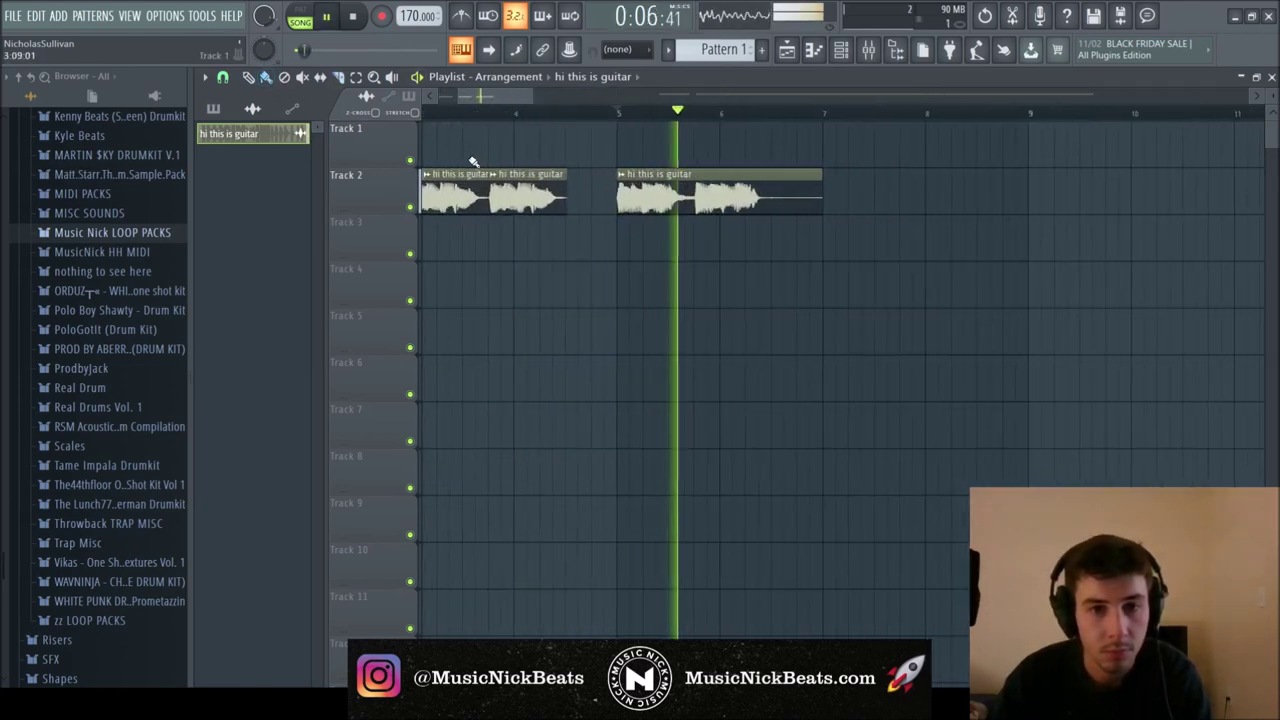
pyautogui.scroll(4, 674, 166)
pyautogui.press('space')
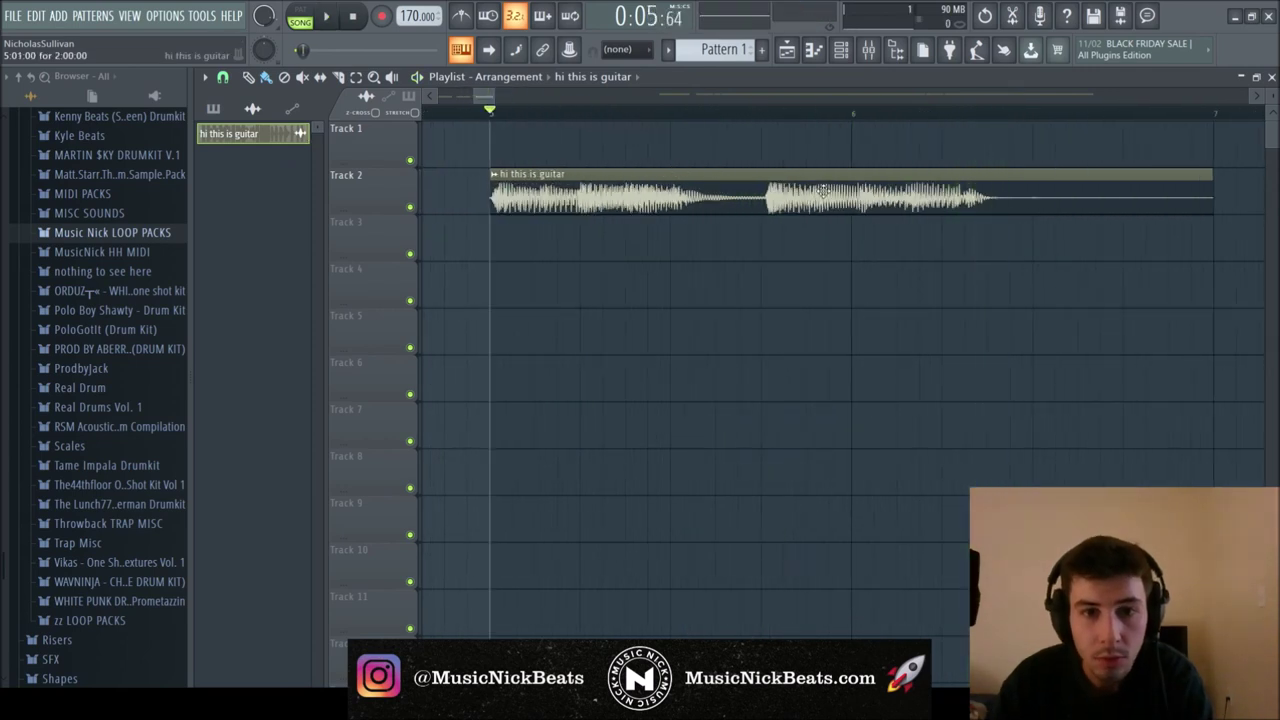
pyautogui.moveTo(822, 191); pyautogui.dragTo(819, 191)
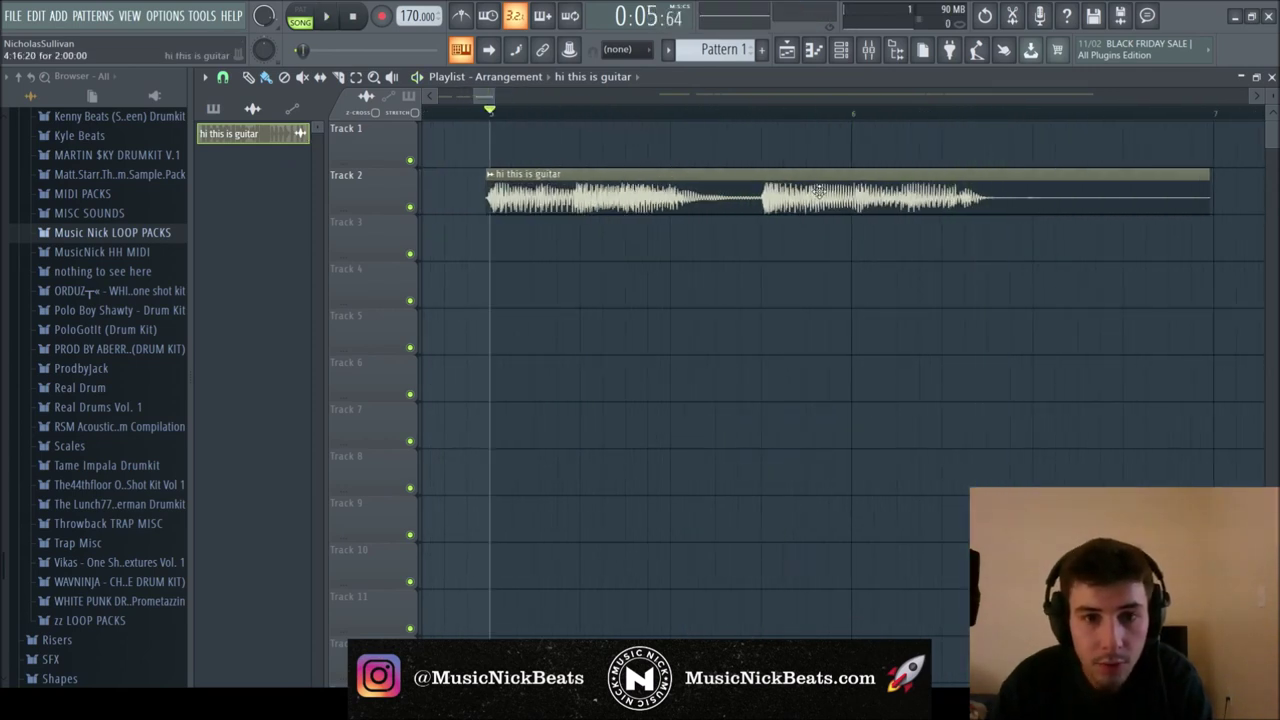
pyautogui.press('space')
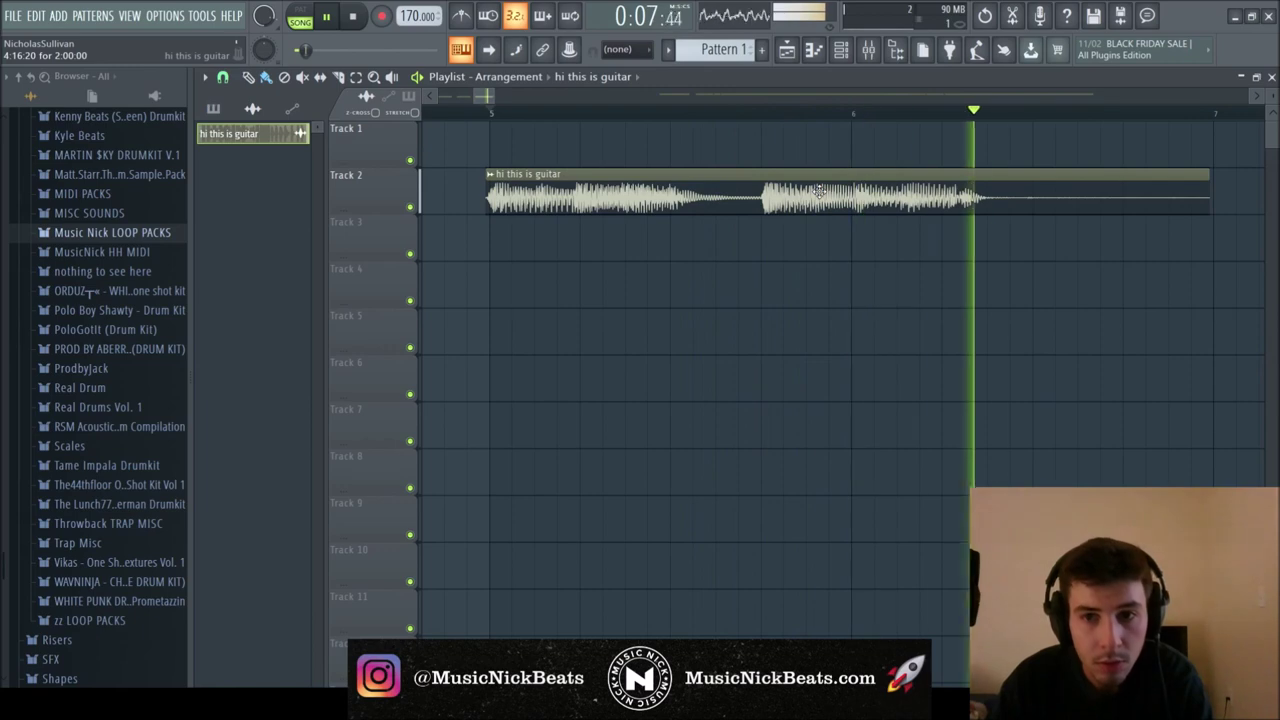
pyautogui.scroll(-12, 819, 191)
pyautogui.hotkey('ctrl', 'space')
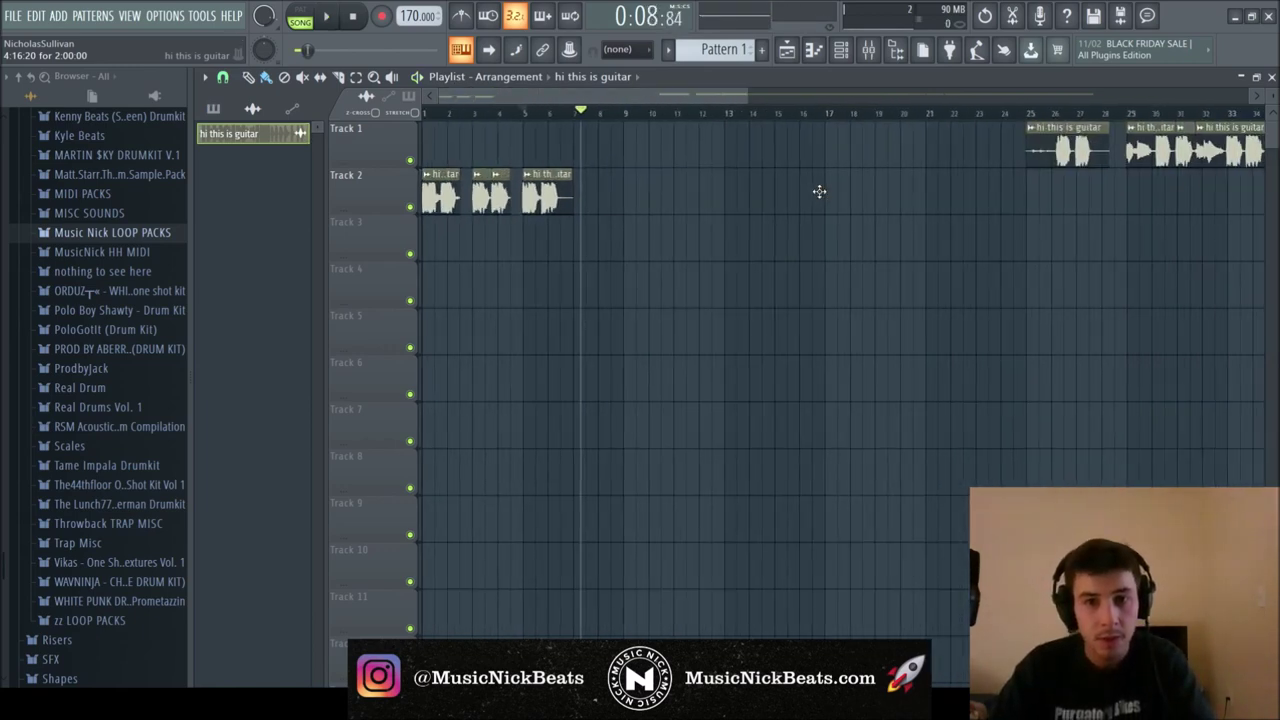
# Duplicate the two-bar guitar clip directly after itself at 6:16:20 on Track 2 and play both copies
pyautogui.scroll(10, 566, 200)
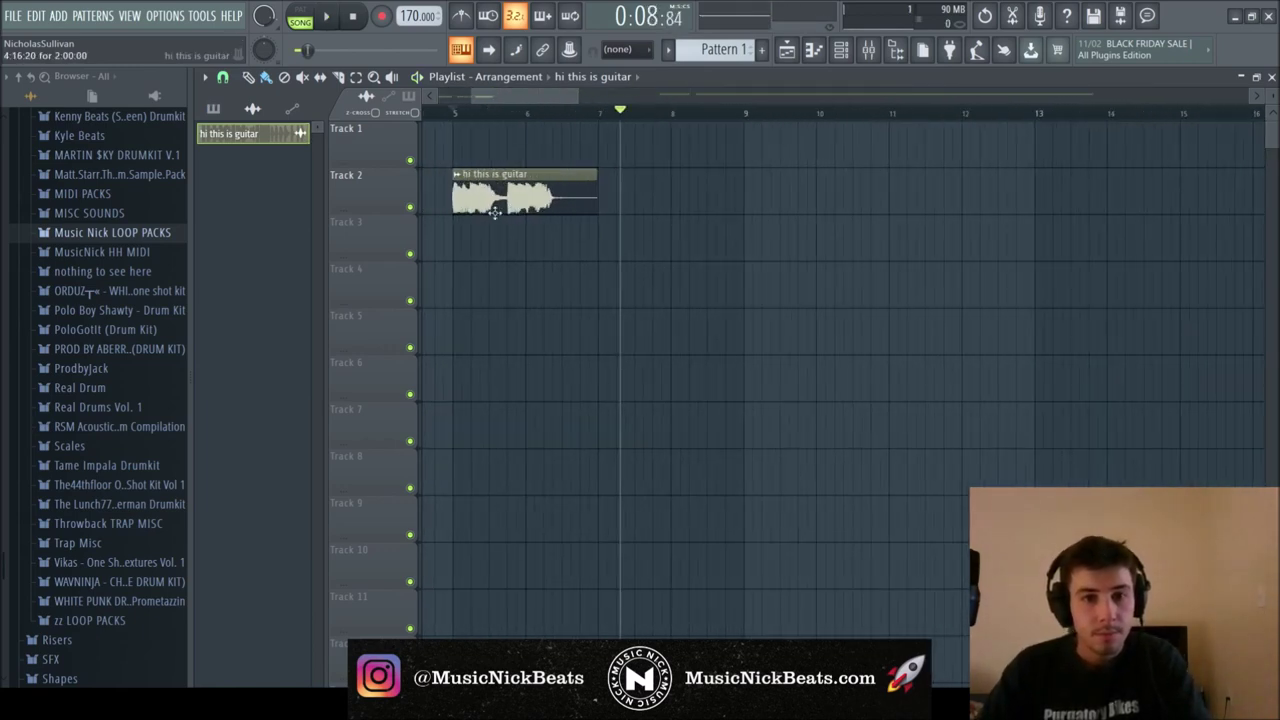
pyautogui.moveTo(637, 201); pyautogui.dragTo(619, 201)
pyautogui.press('space')
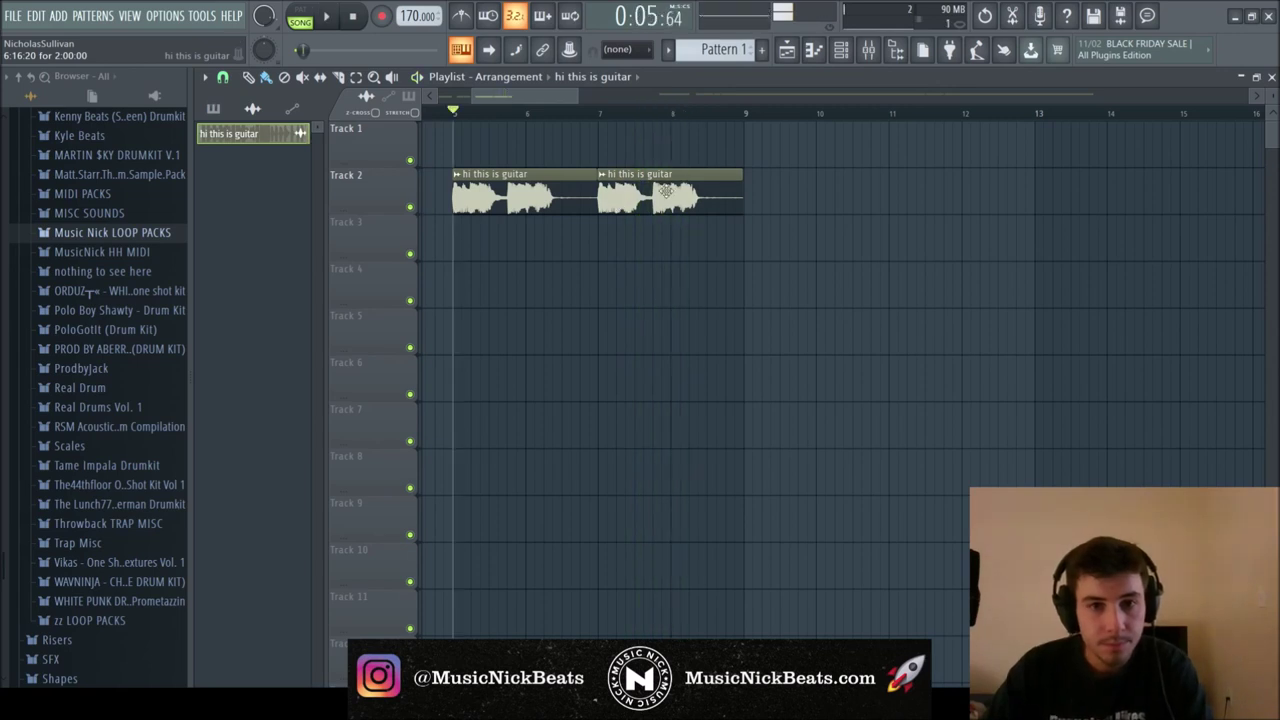
pyautogui.moveTo(562, 229); pyautogui.dragTo(590, 202)
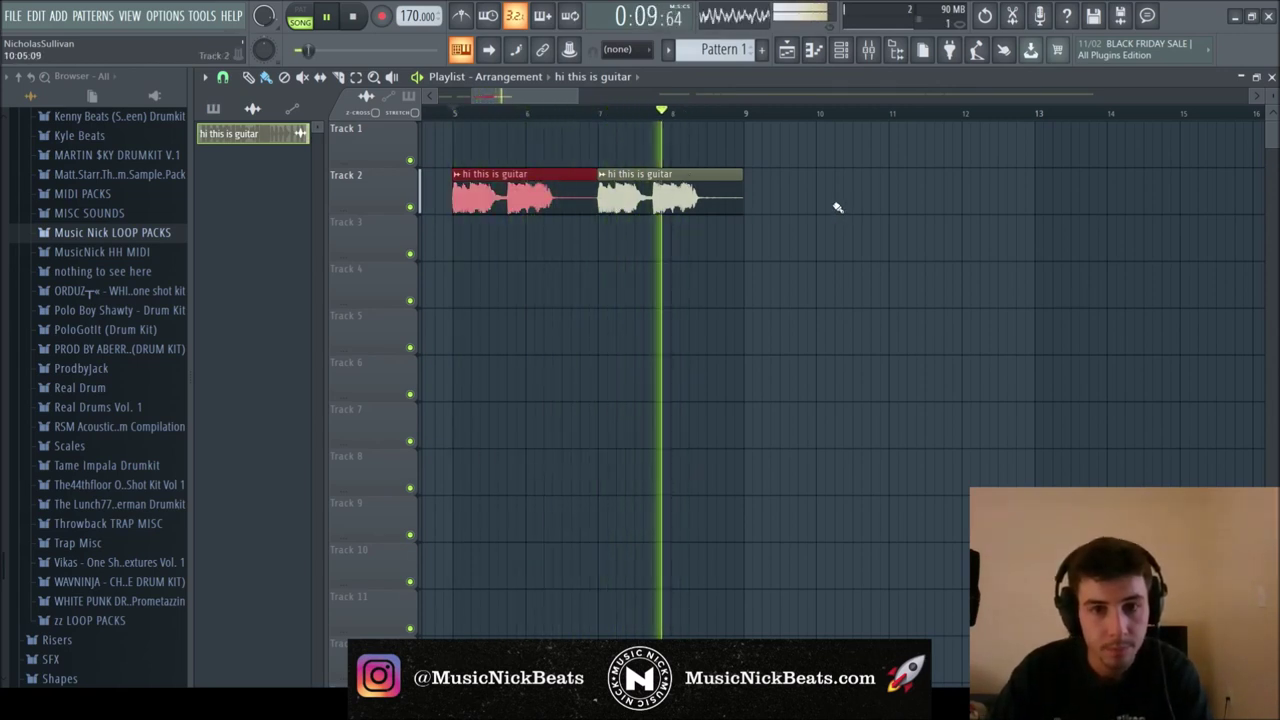
# Find the melody phrase starting just before bar 62 on Track 1 and slice it out of the guitar clip
pyautogui.scroll(-4, 718, 200)
pyautogui.scroll(-3, 718, 200)
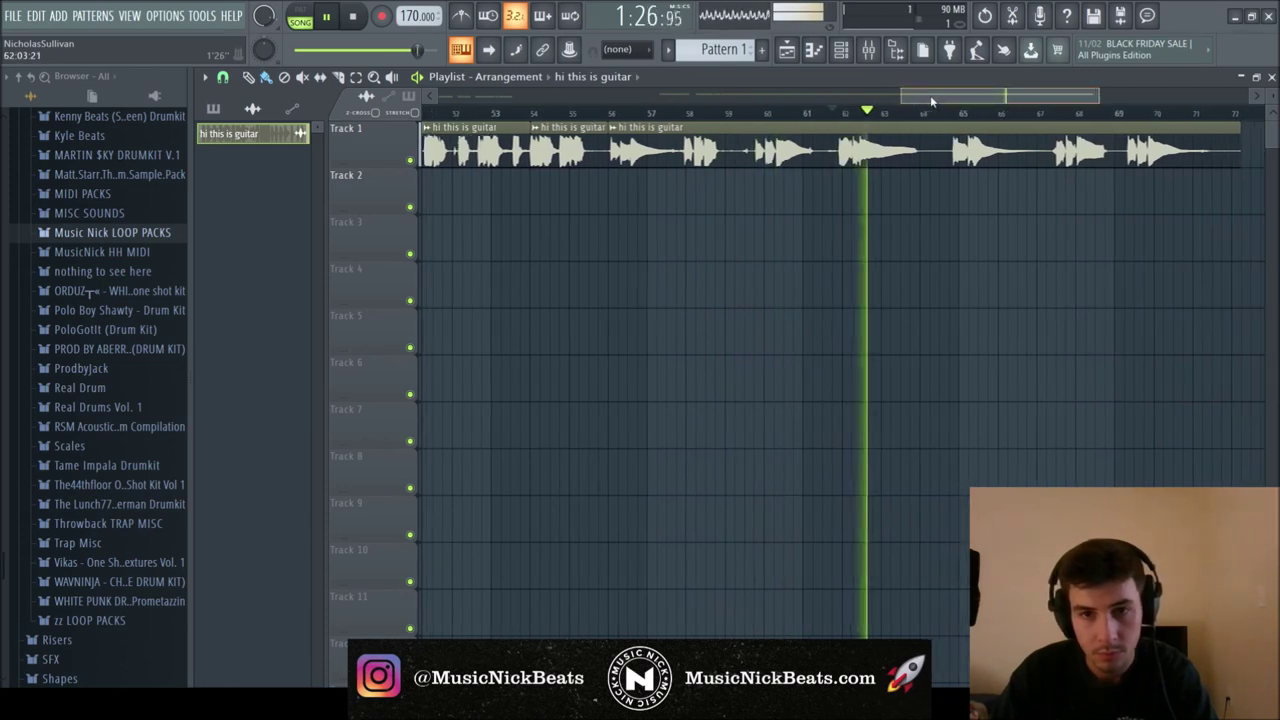
pyautogui.click(339, 79)
pyautogui.scroll(3, 790, 175)
pyautogui.press('space')
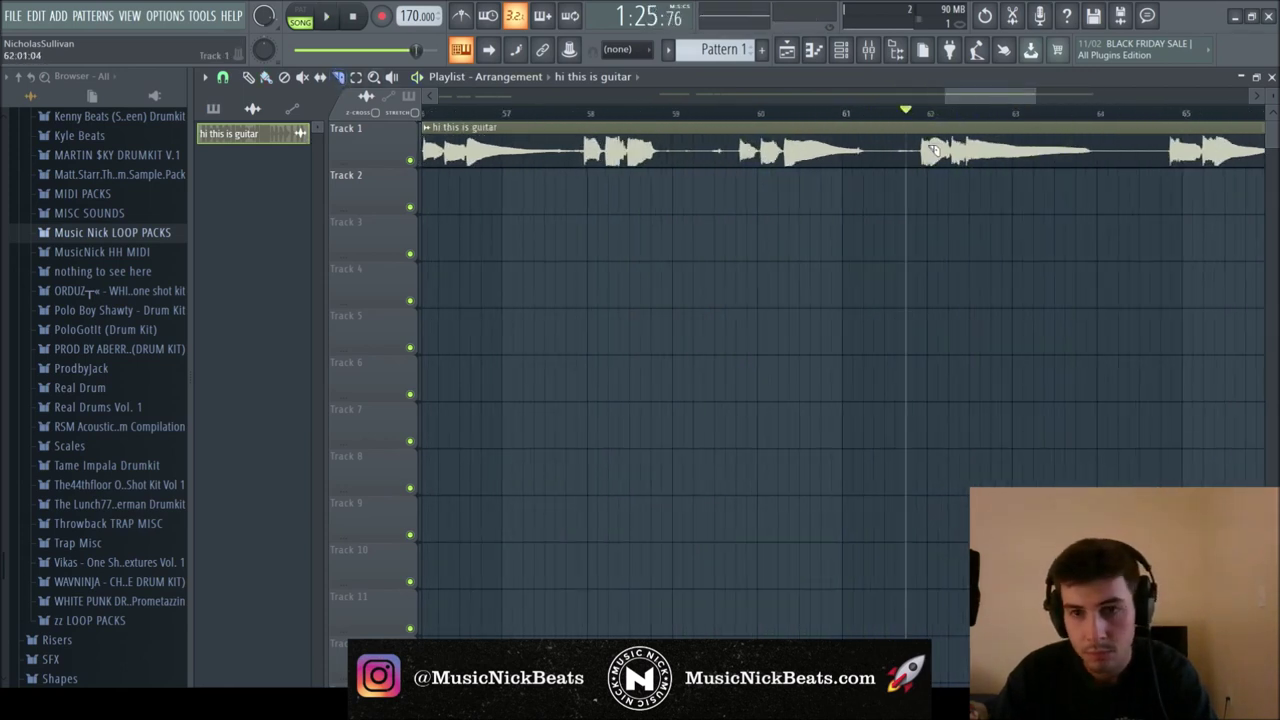
pyautogui.press('space')
pyautogui.moveTo(1134, 153)
pyautogui.mouseDown()
pyautogui.moveTo(1106, 177)
pyautogui.moveTo(1168, 182)
pyautogui.mouseUp()
pyautogui.press('space')
pyautogui.scroll(-4, 587, 190)
pyautogui.click(284, 80)
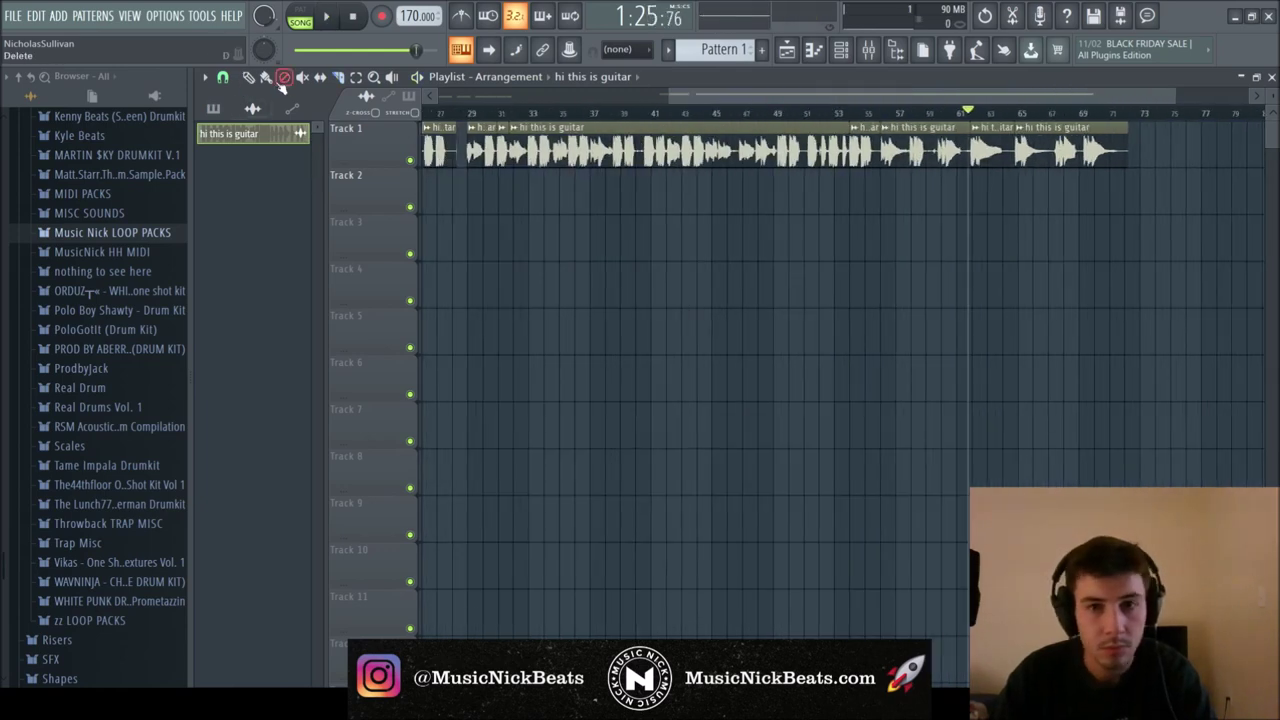
pyautogui.click(988, 153)
pyautogui.hotkey('ctrl', 'z')
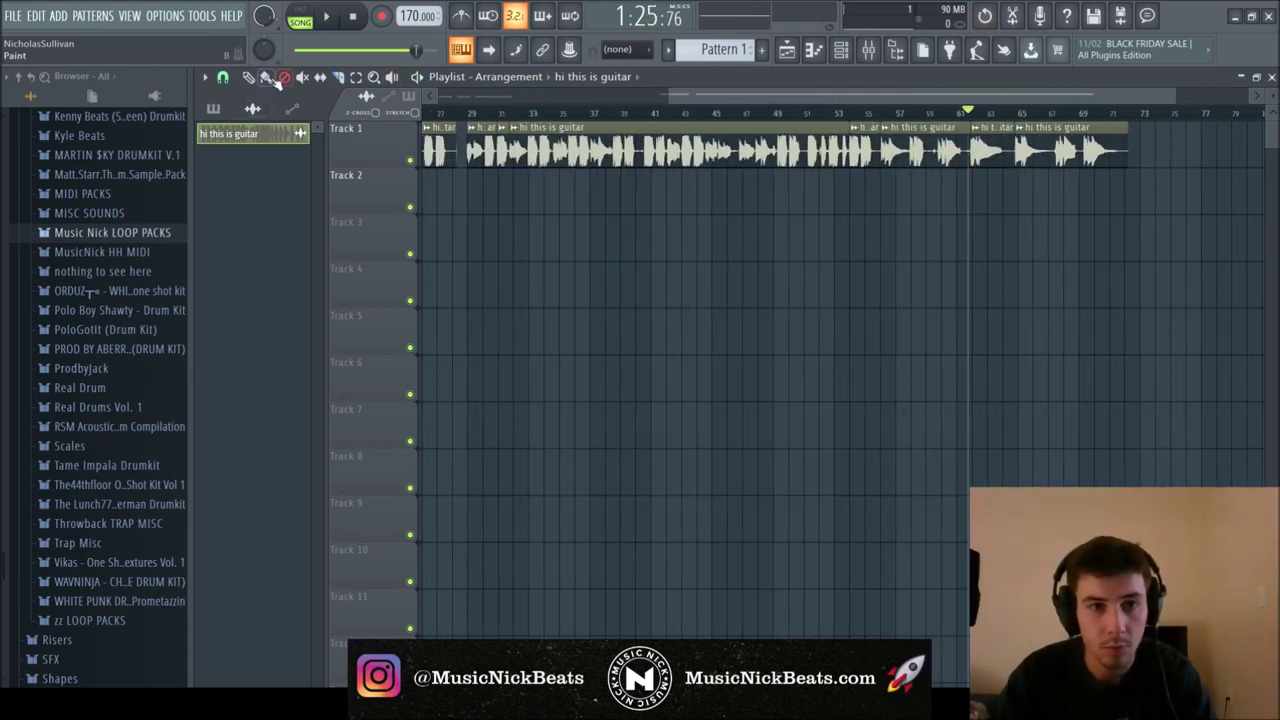
# Move the sliced melody phrase to Track 3 and align its start at 2:04:00 while playing it against the Track 2 chords
pyautogui.moveTo(995, 148); pyautogui.dragTo(448, 211)
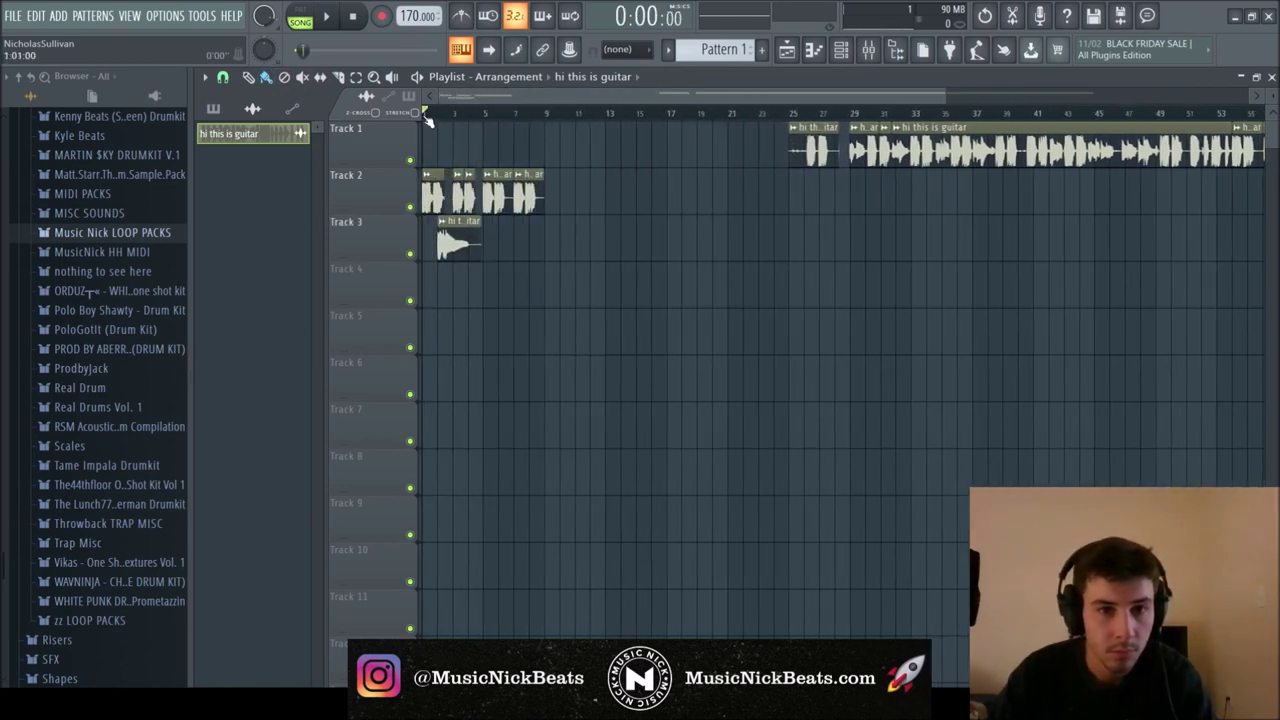
pyautogui.press('space')
pyautogui.scroll(6, 440, 122)
pyautogui.press('space')
pyautogui.press('space')
pyautogui.scroll(-5, 750, 244)
pyautogui.moveTo(747, 244); pyautogui.dragTo(791, 243)
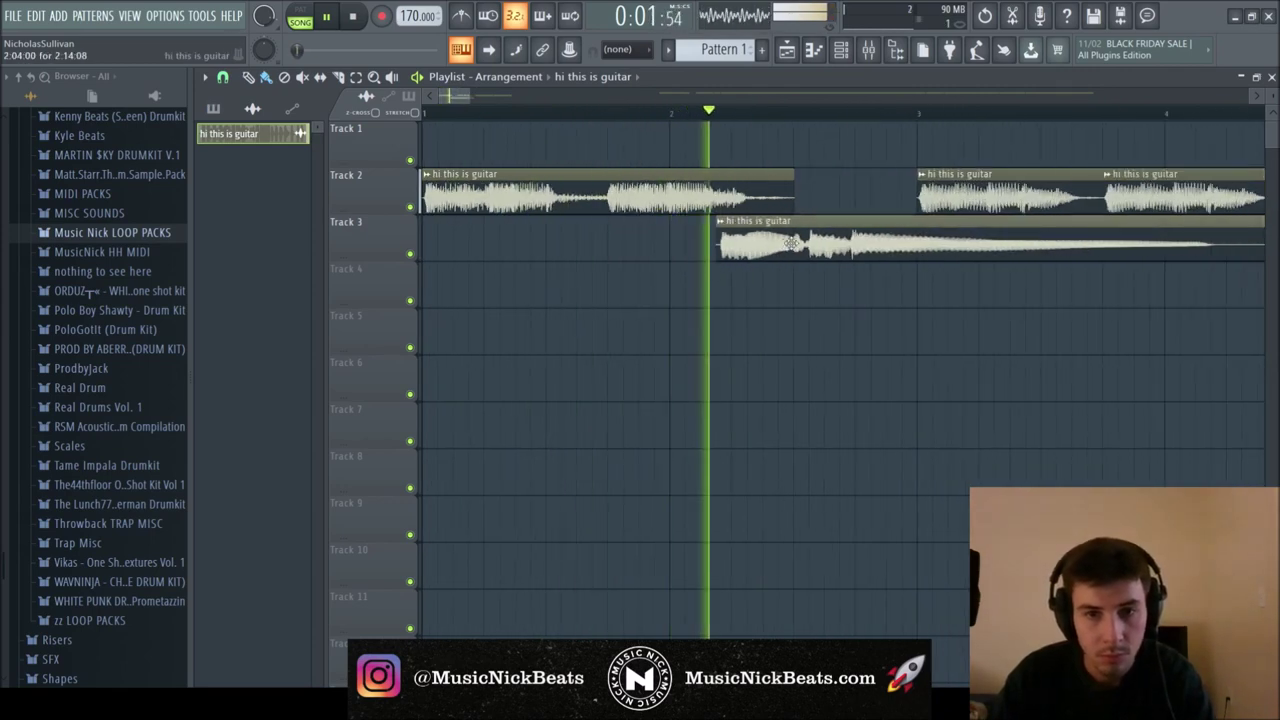
pyautogui.press('space')
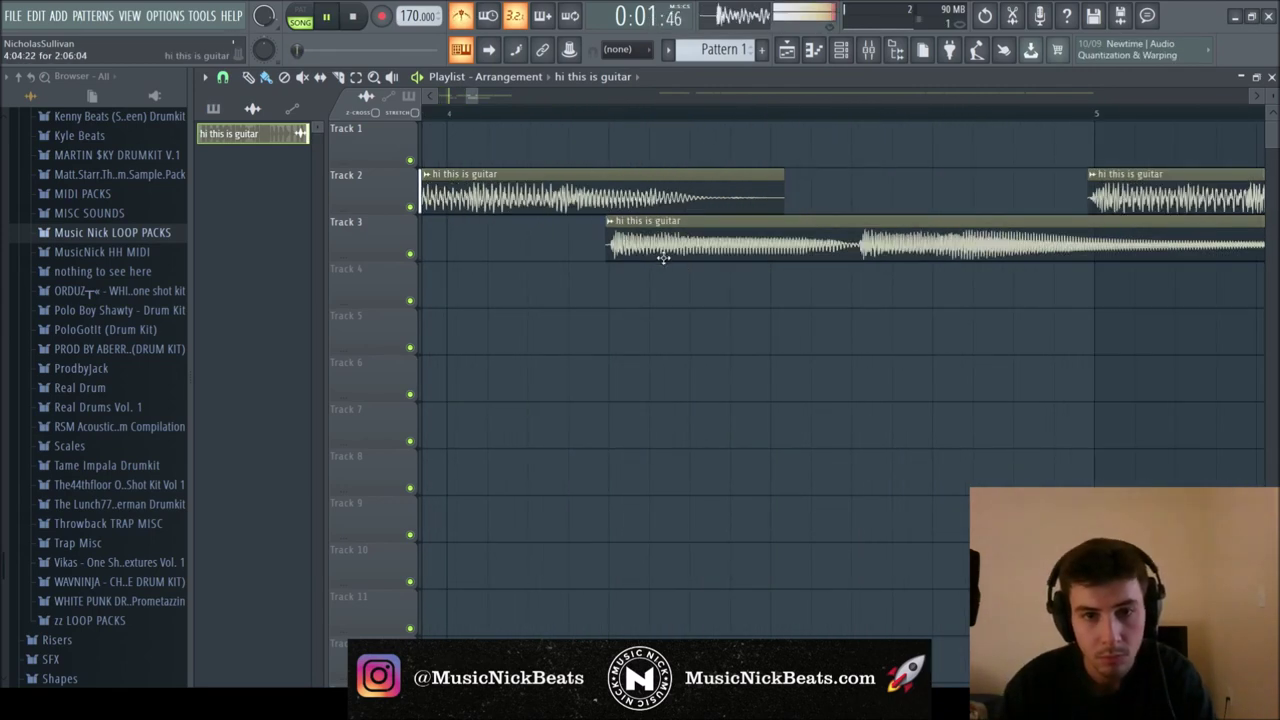
# Nudge the second Track 3 phrase to start at 4:04:19 and slice it just before its second note
pyautogui.moveTo(663, 258); pyautogui.dragTo(673, 231)
pyautogui.press('space')
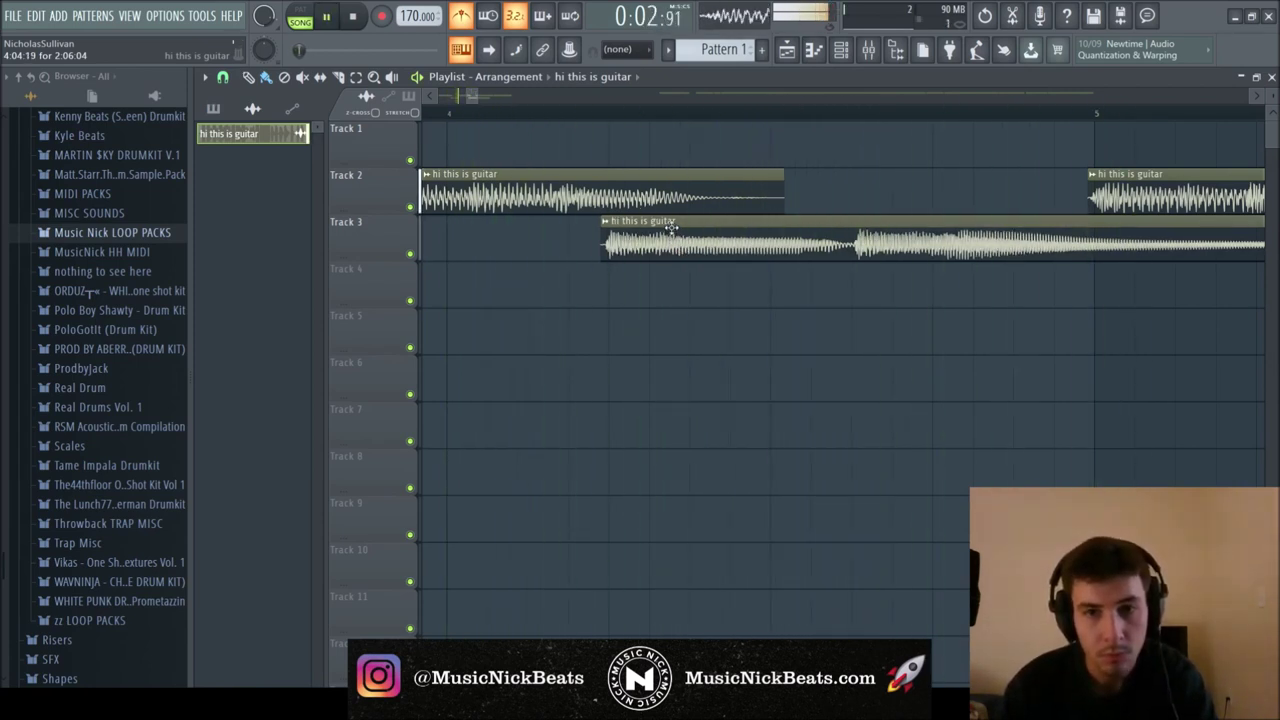
pyautogui.click(338, 80)
pyautogui.moveTo(855, 214); pyautogui.dragTo(855, 264)
pyautogui.press('space')
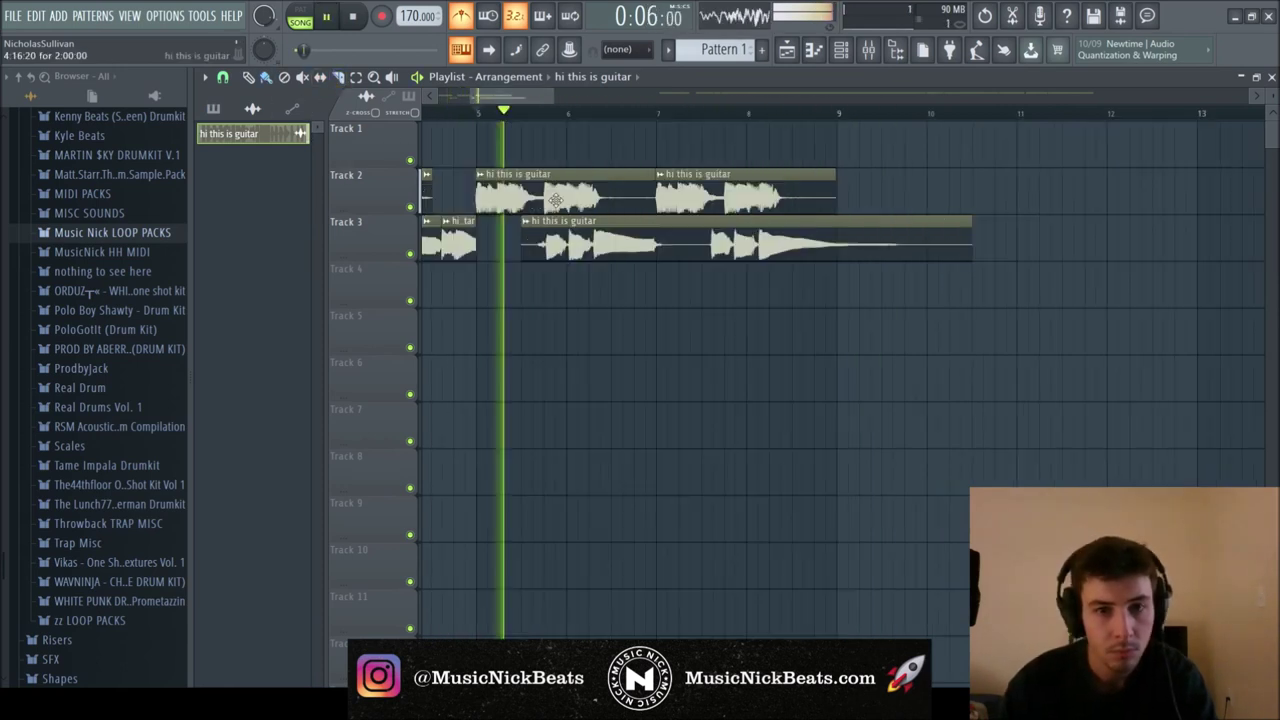
# Shift the long guitar clip on Track 3 to start at 5:16:13 and play it against the chords
pyautogui.scroll(3, 573, 240)
pyautogui.moveTo(574, 245); pyautogui.dragTo(688, 250)
pyautogui.press('space')
pyautogui.press('space')
pyautogui.scroll(3, 686, 248)
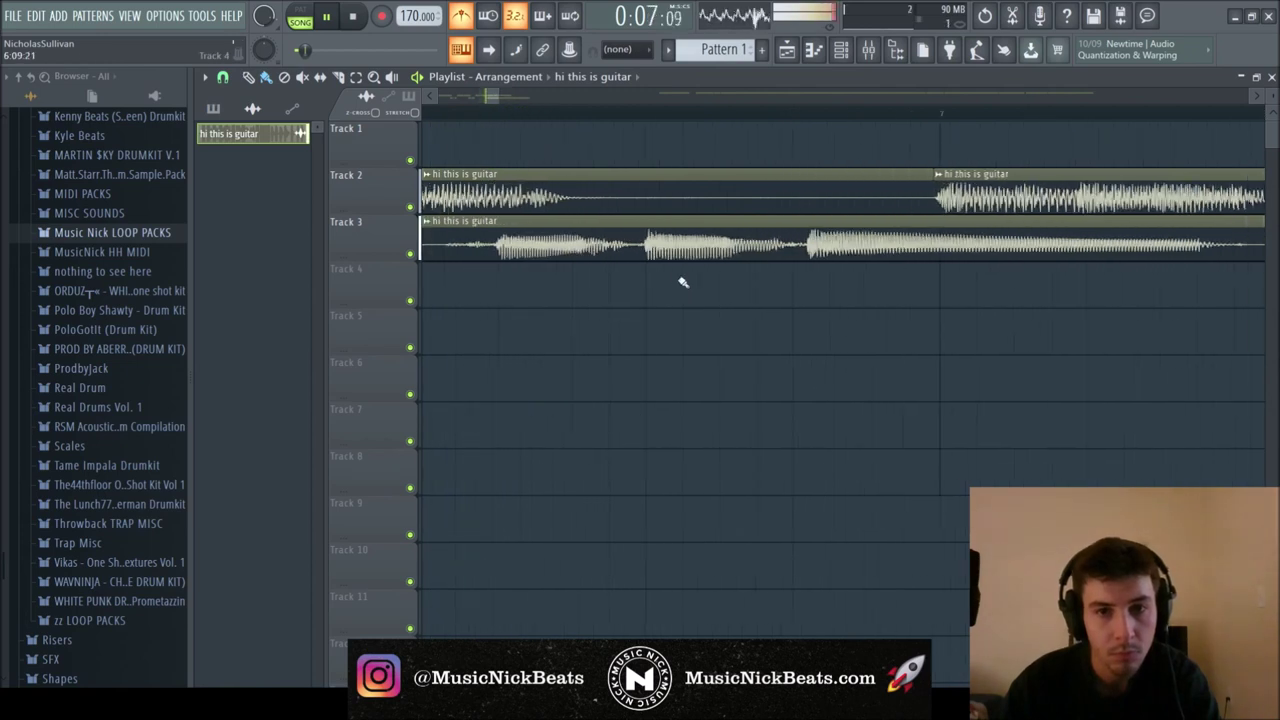
pyautogui.press('space')
pyautogui.press('space')
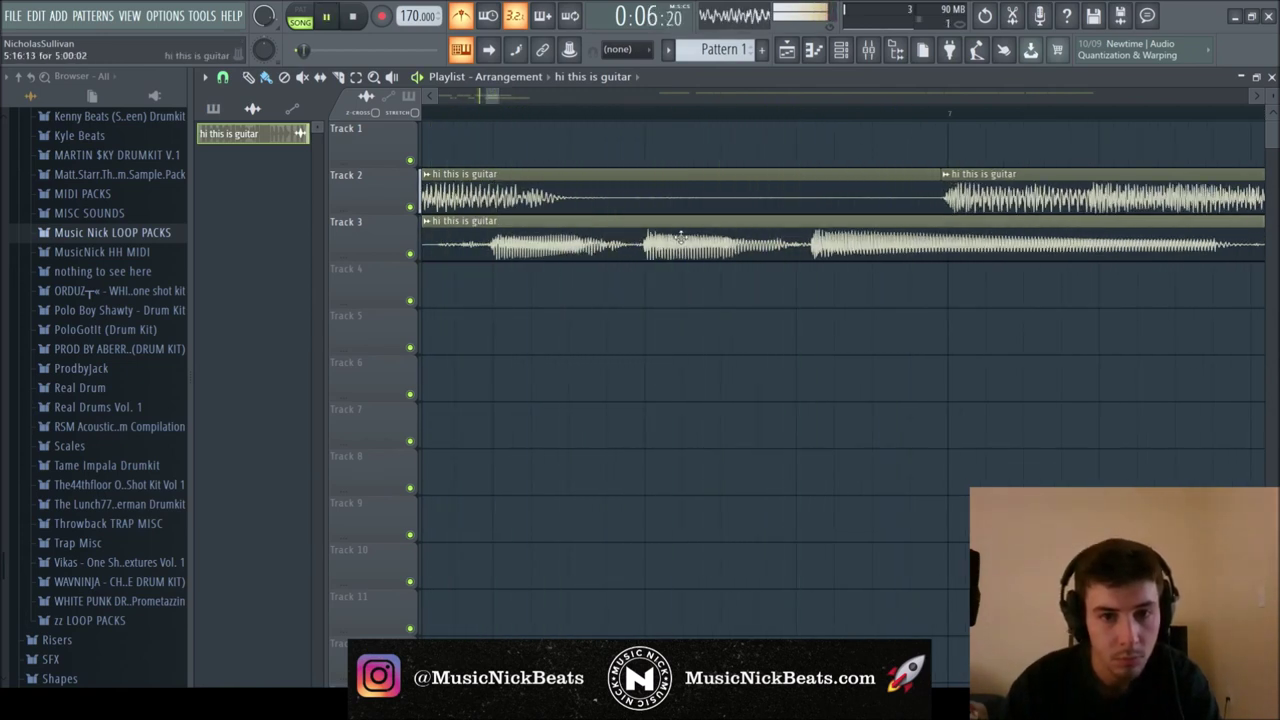
# Slice the long Track 3 clip just before the third note and move the cut part earlier to 6:12:21
pyautogui.click(338, 79)
pyautogui.click(800, 255)
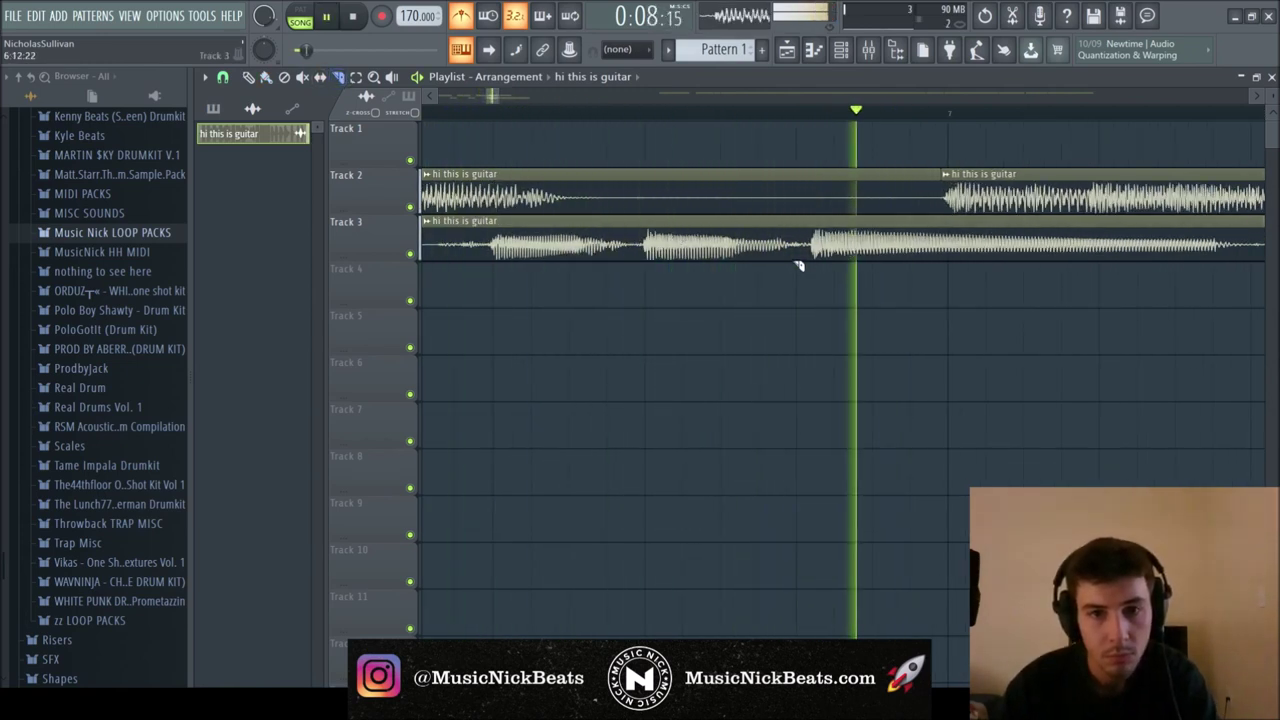
pyautogui.moveTo(790, 259)
pyautogui.mouseDown()
pyautogui.moveTo(776, 260)
pyautogui.moveTo(804, 260)
pyautogui.mouseUp()
pyautogui.press('space')
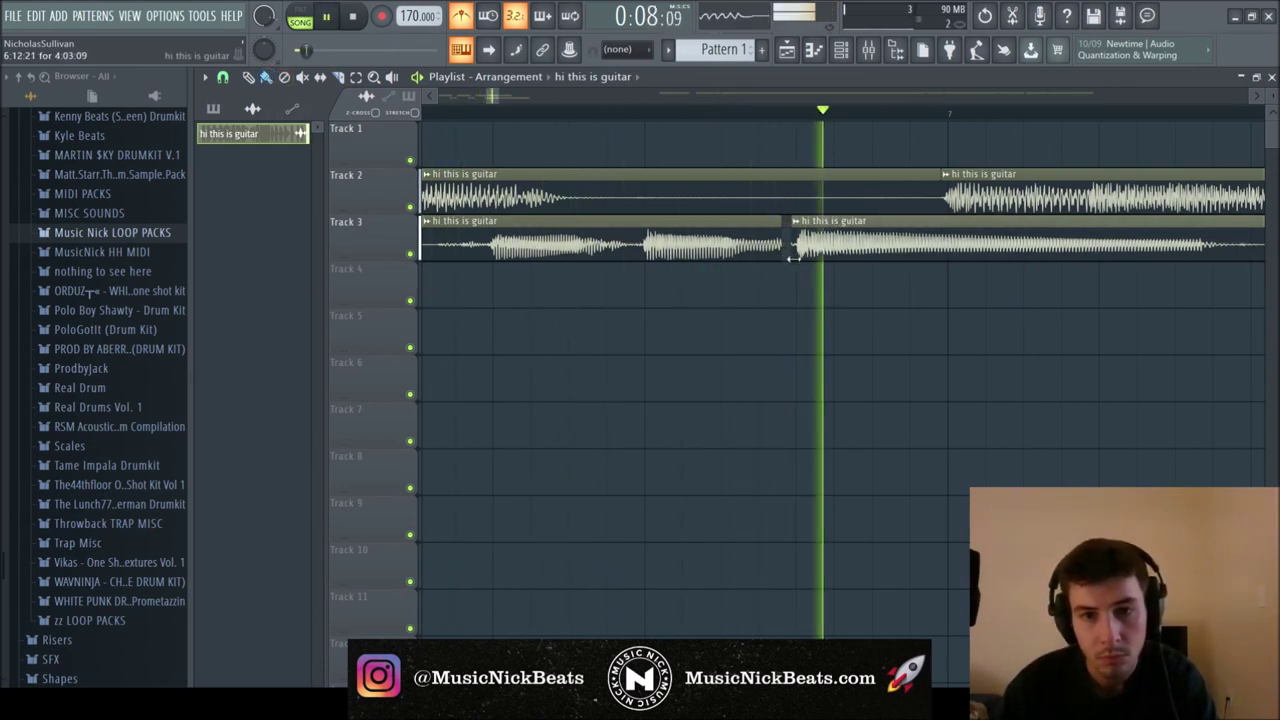
# Extend the end of the preceding Track 3 piece to close the gap before the shifted note, and play it back
pyautogui.press('space')
pyautogui.moveTo(781, 259); pyautogui.dragTo(789, 258)
pyautogui.press('space')
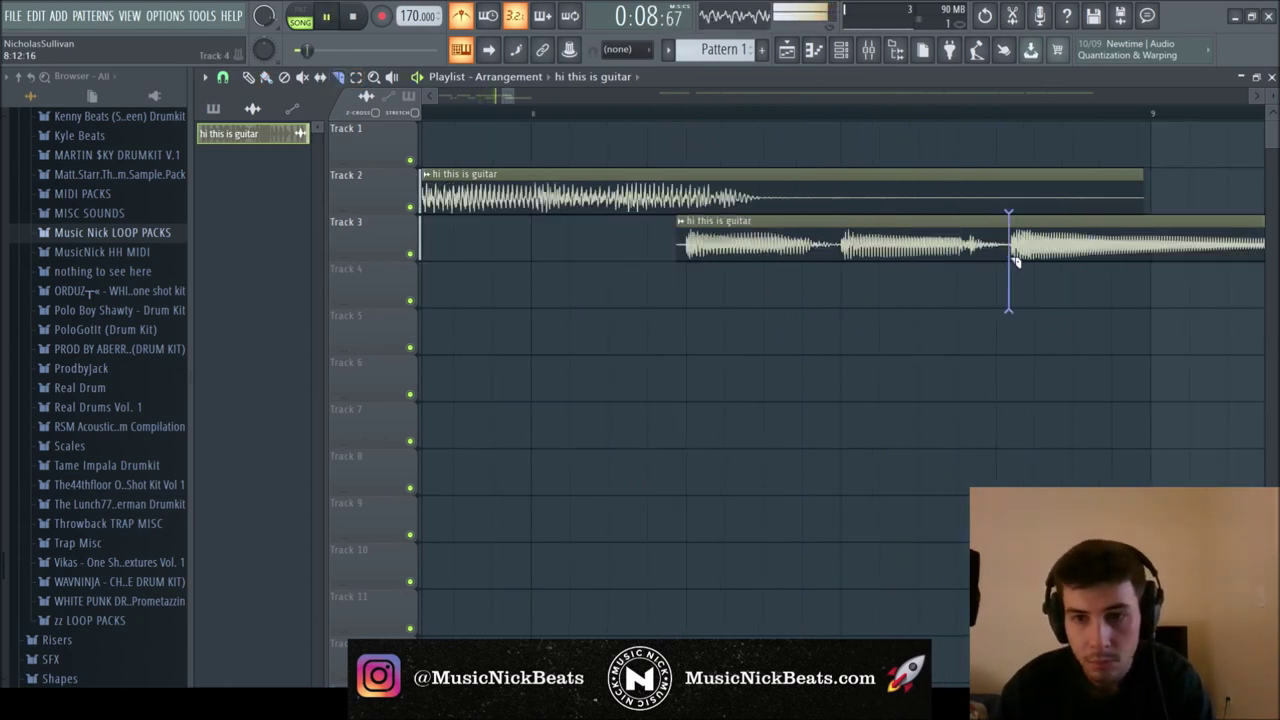
# Slice the last Track 3 phrase just before its third note, around 8:12, and play it back
pyautogui.press('space')
pyautogui.moveTo(1008, 252)
pyautogui.mouseDown()
pyautogui.moveTo(992, 252)
pyautogui.moveTo(1026, 254)
pyautogui.mouseUp()
pyautogui.press('space')
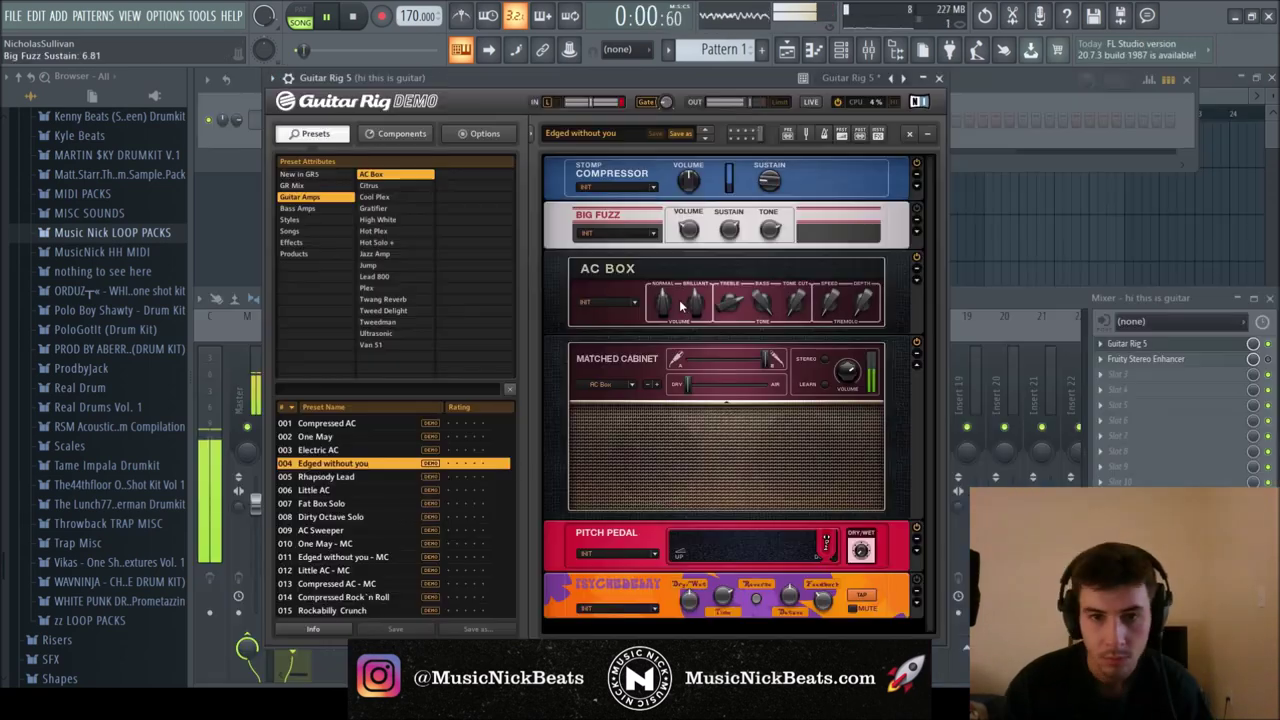
# Set the AC Box amp's treble to 7.88 and adjust its brilliant volume in Guitar Rig's "Edged without you" preset
pyautogui.moveTo(696, 303); pyautogui.dragTo(697, 296)
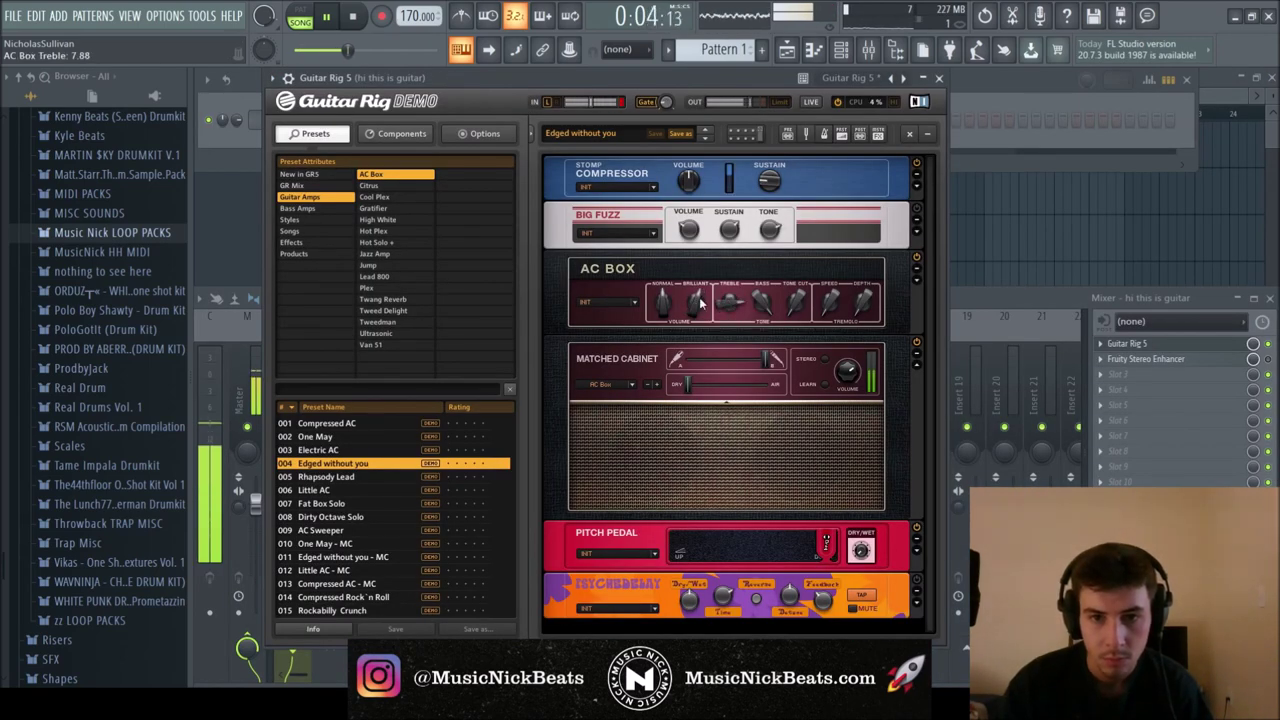
pyautogui.moveTo(668, 312); pyautogui.dragTo(702, 302)
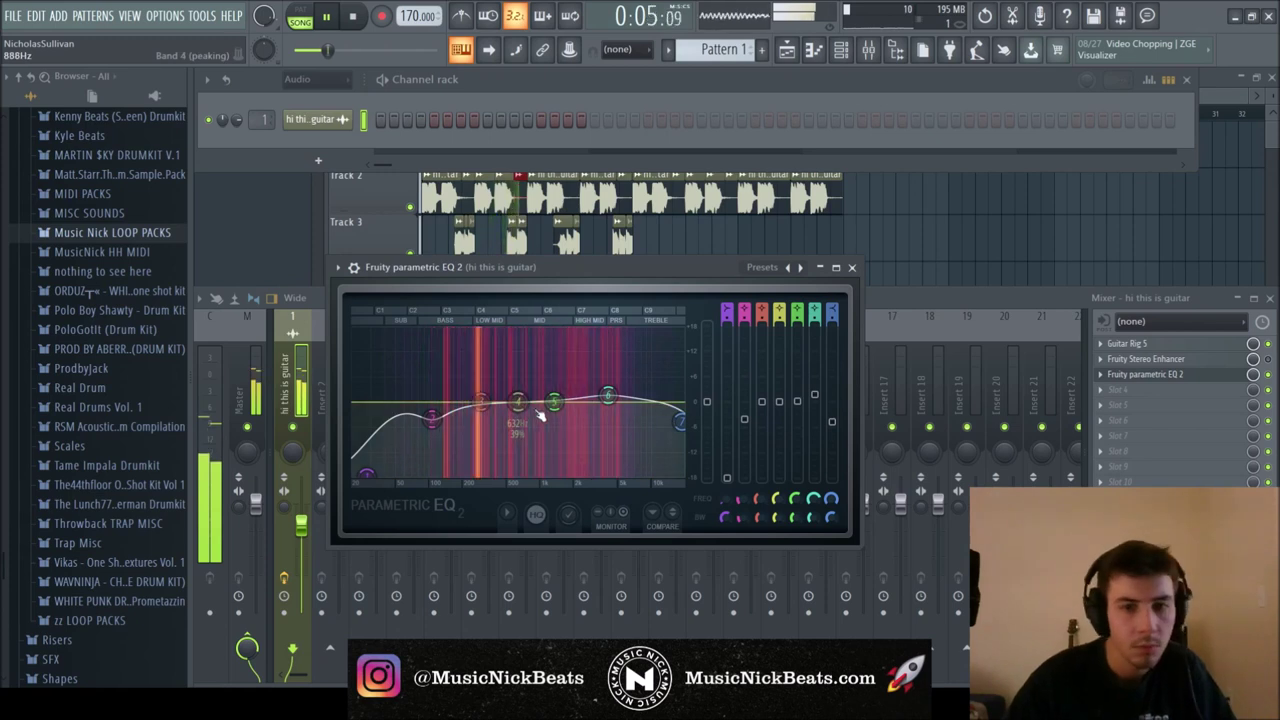
# Lower band 3 of the guitar track's Parametric EQ 2 to -2.5 dB at 306 Hz
pyautogui.moveTo(481, 403); pyautogui.dragTo(488, 417)
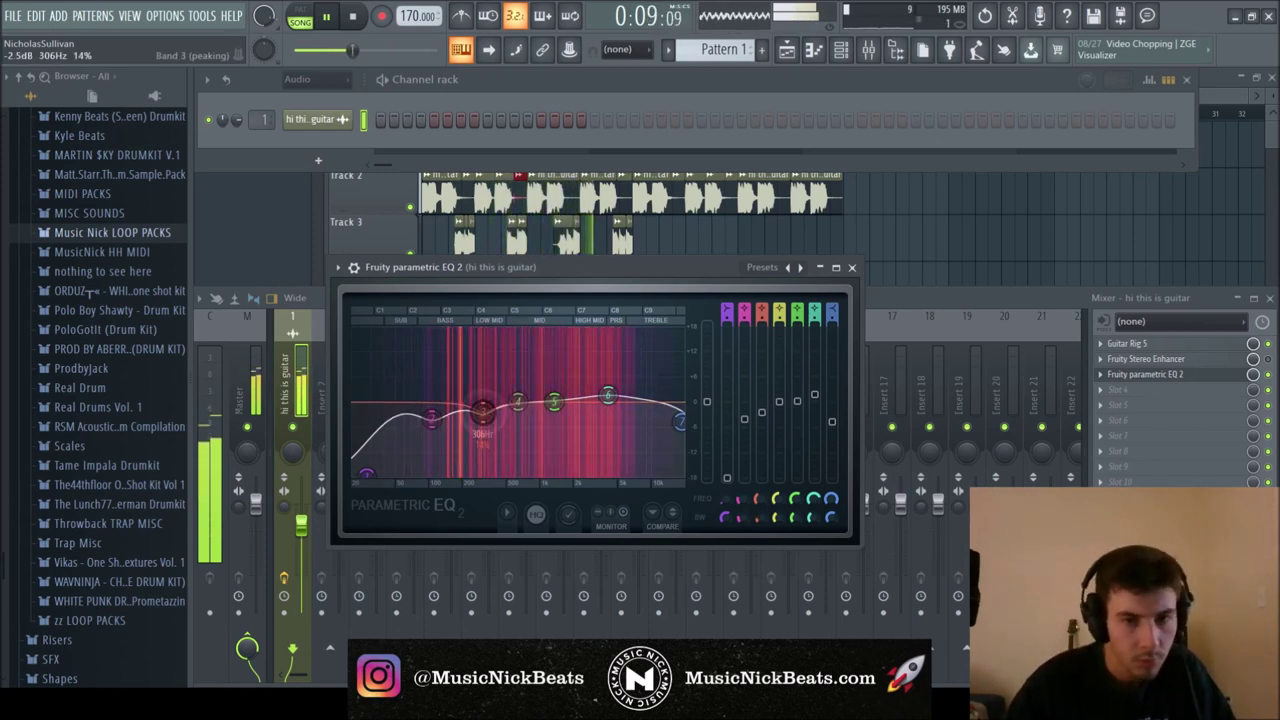
pyautogui.click(903, 251)
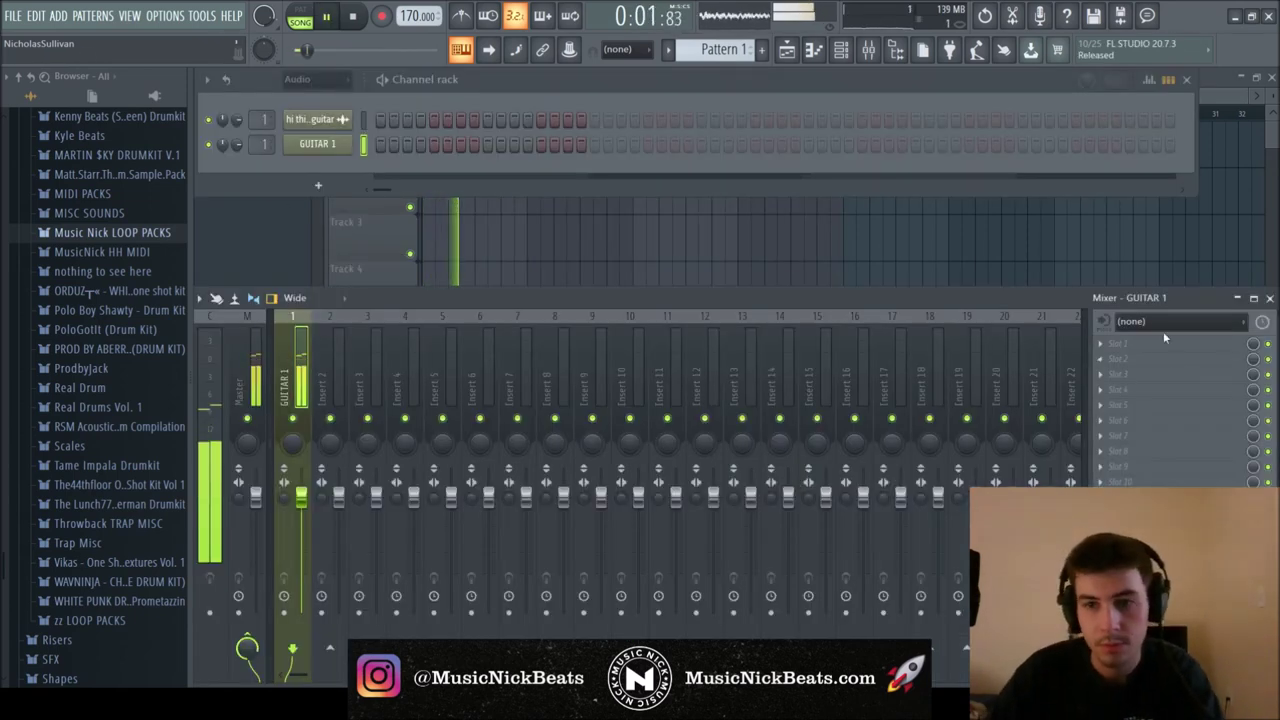
# Add Fruity Stereo Enhancer to the GUITAR 1 mixer track and set its phase offset to 3.5 ms right
pyautogui.click(910, 63)
pyautogui.moveTo(405, 124); pyautogui.dragTo(405, 122)
pyautogui.moveTo(417, 78); pyautogui.dragTo(429, 133)
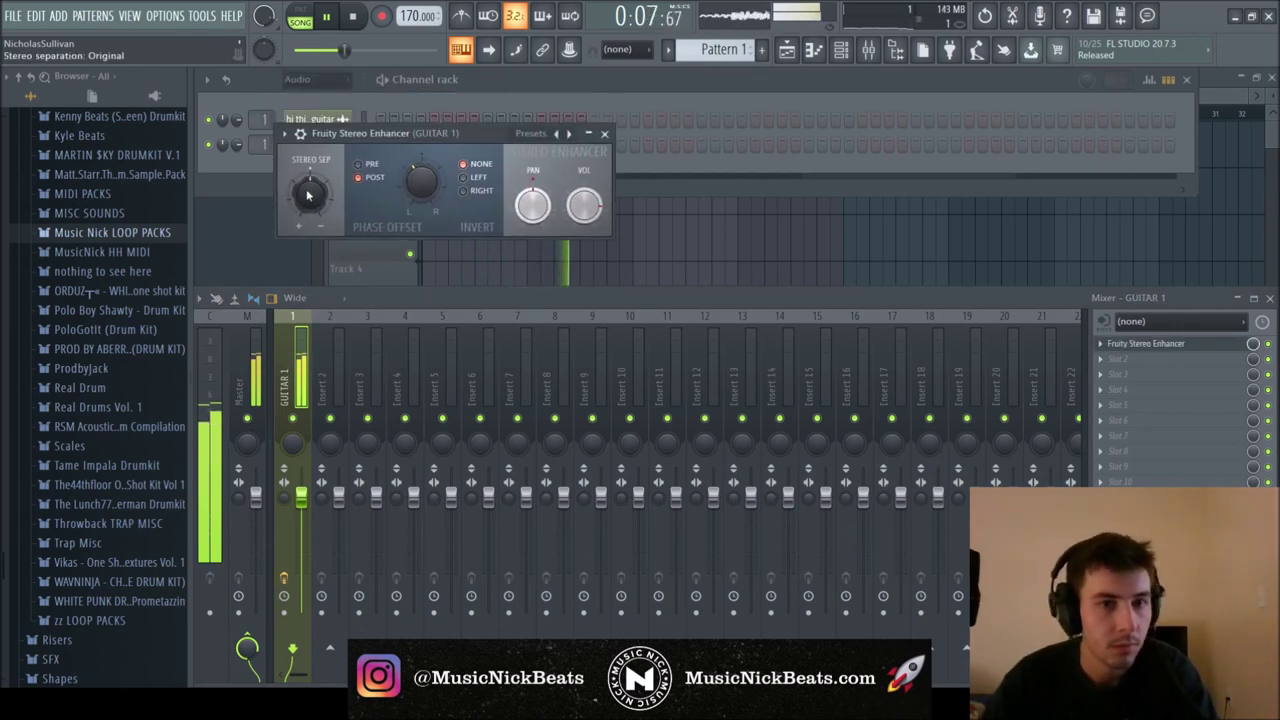
pyautogui.scroll(-1, 314, 198)
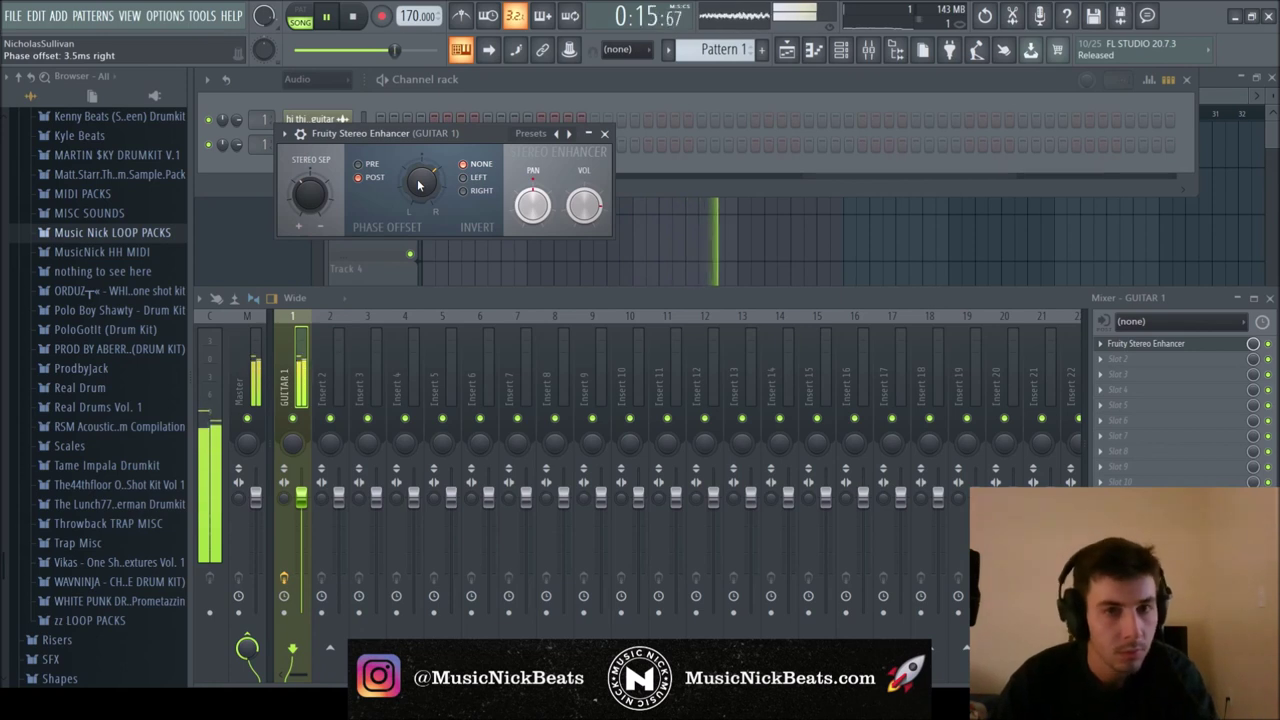
# Add Fruity Parametric EQ 2 with the 30Hz + 18kHz cut preset to GUITAR 1 and set band 1's high pass to 88 Hz, 70% bandwidth
pyautogui.click(604, 133)
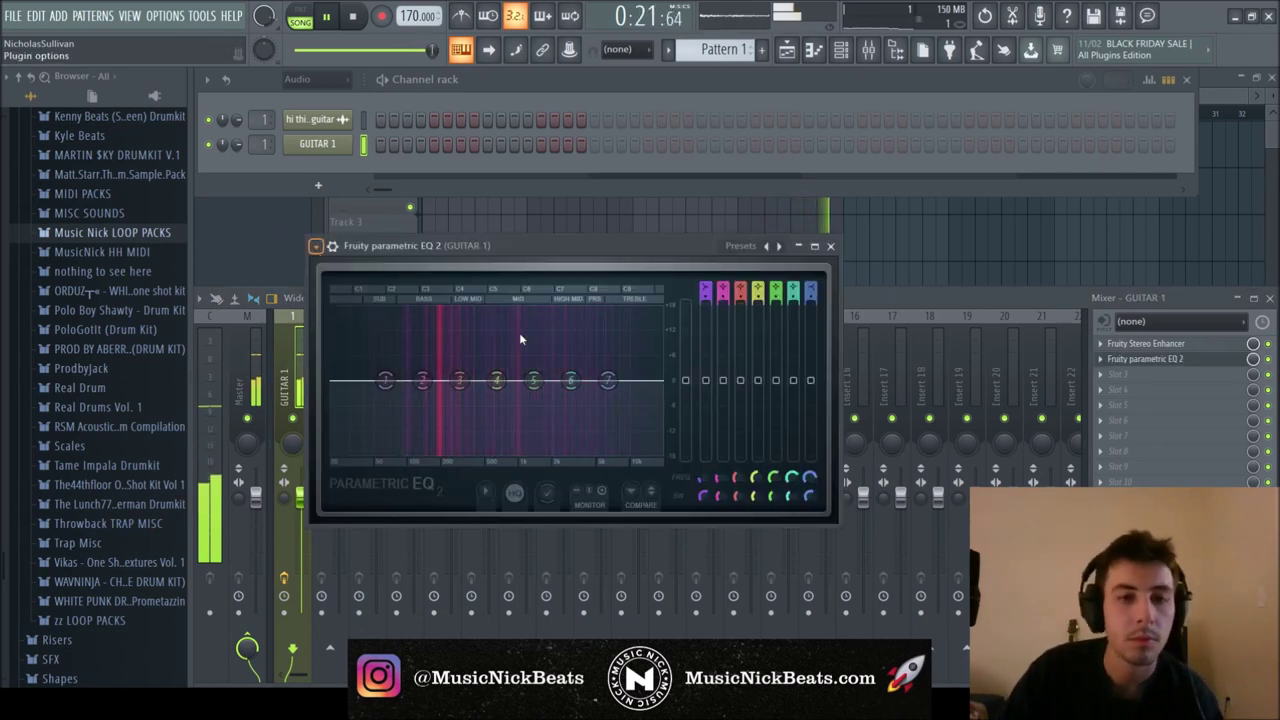
pyautogui.moveTo(337, 380); pyautogui.dragTo(413, 383)
pyautogui.scroll(-3, 403, 384)
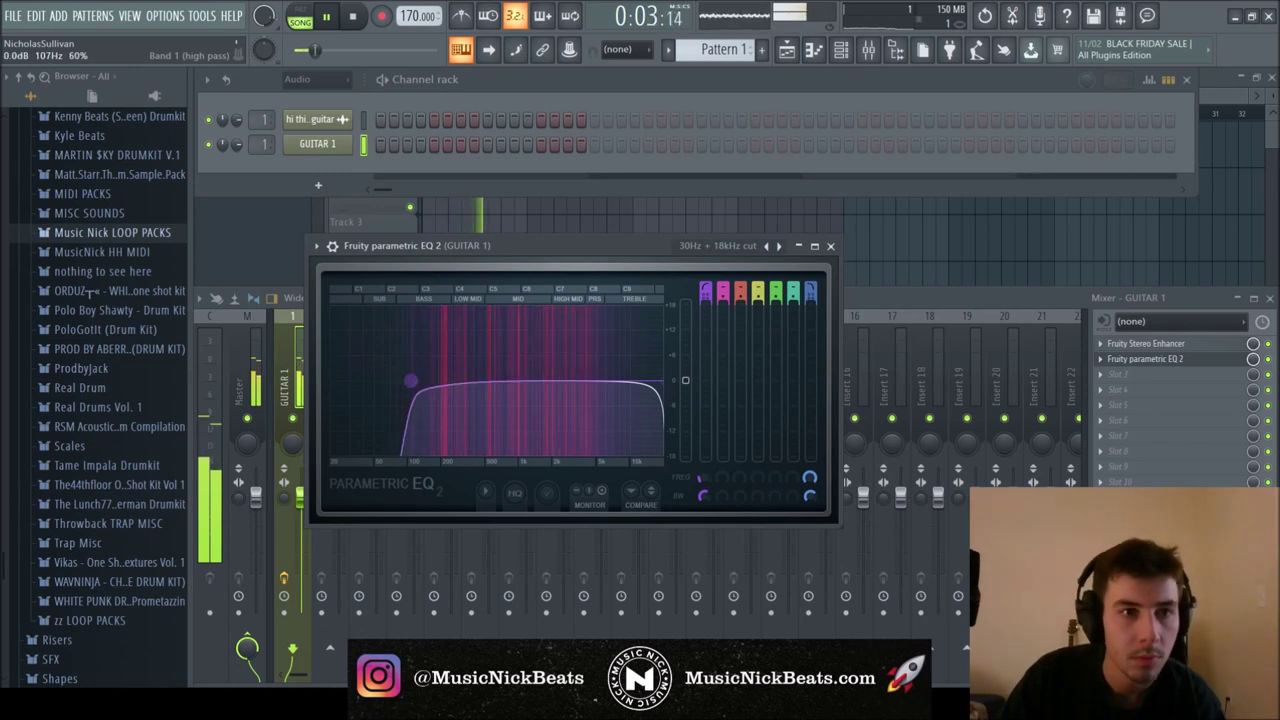
pyautogui.scroll(3, 413, 382)
pyautogui.moveTo(411, 382); pyautogui.dragTo(401, 381)
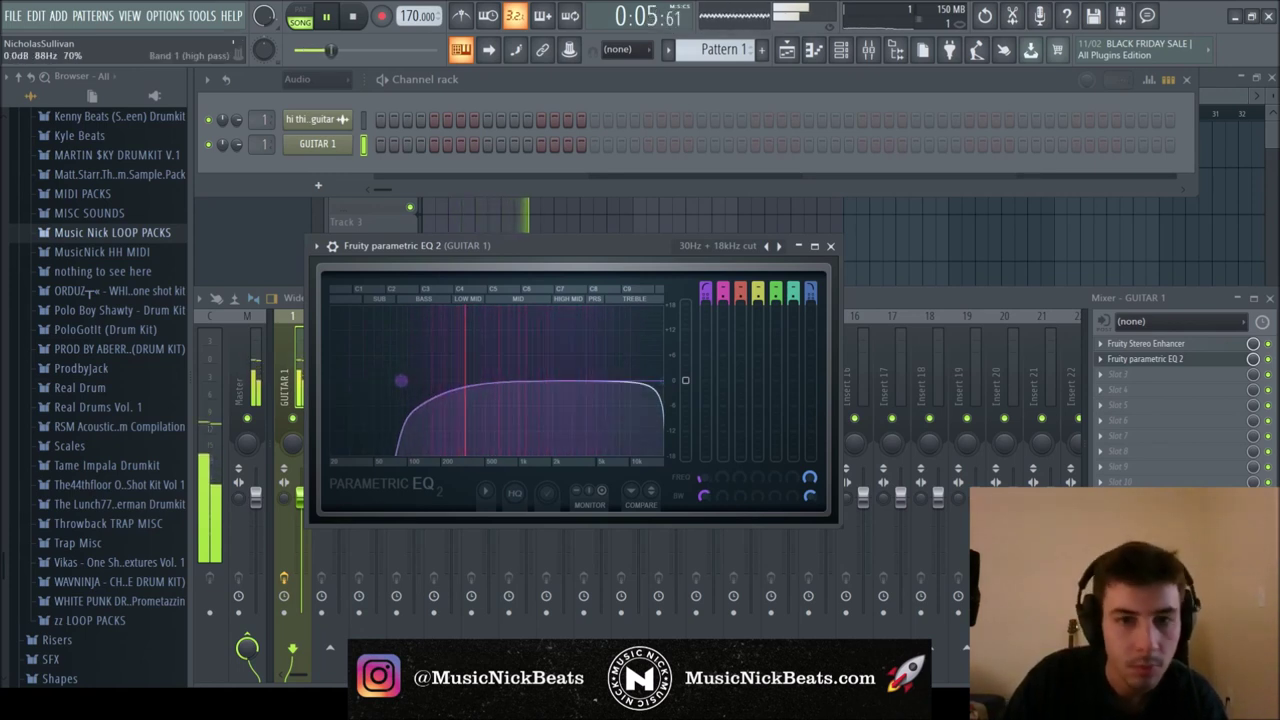
pyautogui.click(830, 245)
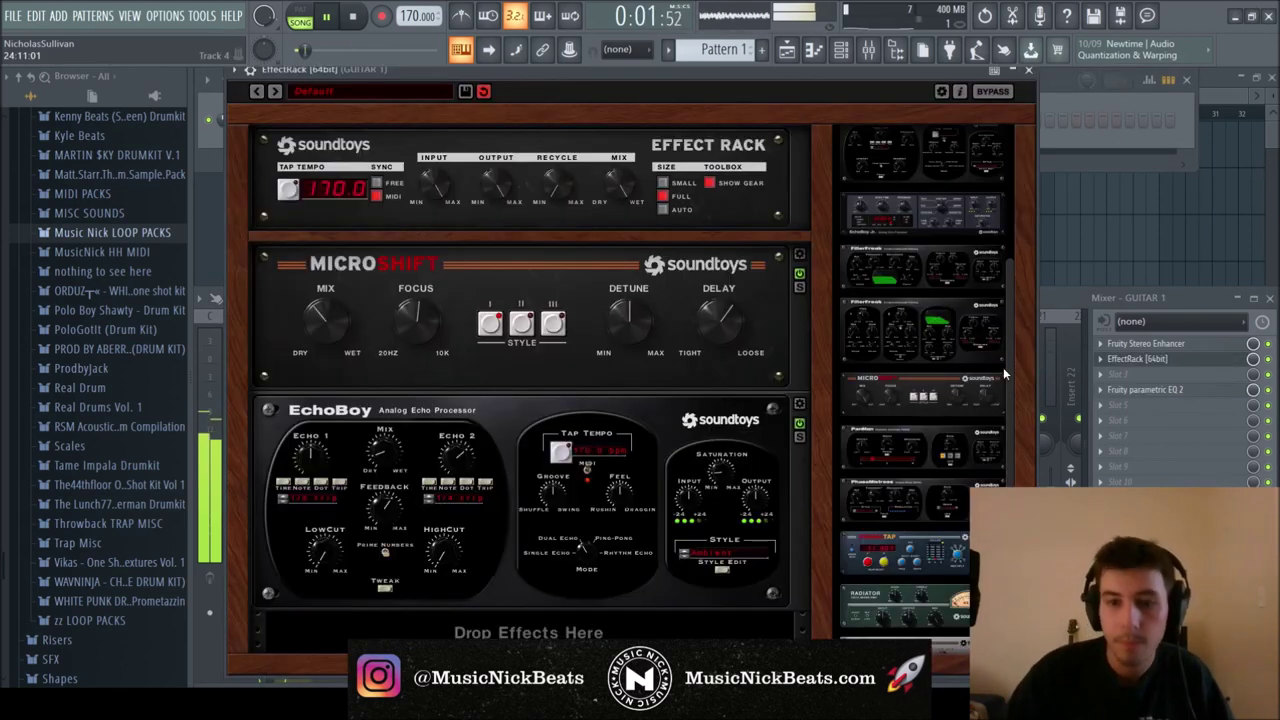
# Add another Fruity Parametric EQ 2 to GUITAR 1 in slot 5, load the 30Hz + 18kHz cut preset and adjust its high pass
pyautogui.scroll(-2, 1004, 374)
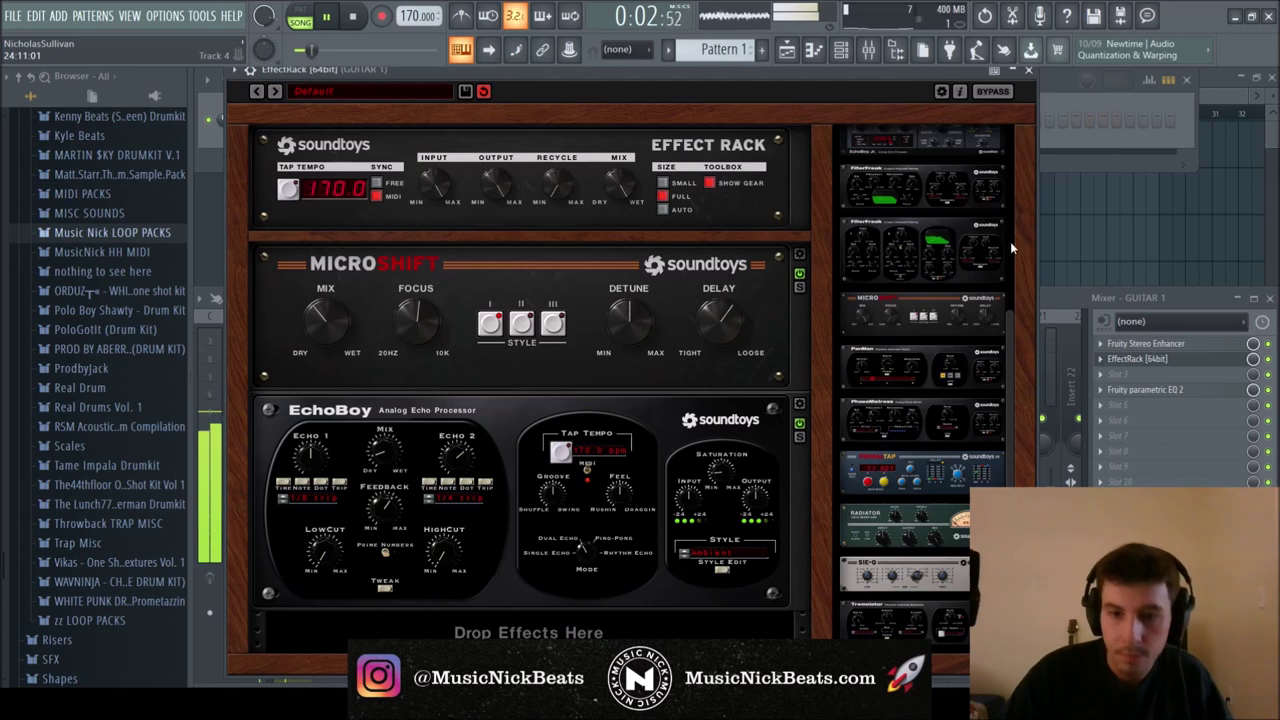
pyautogui.click(1028, 72)
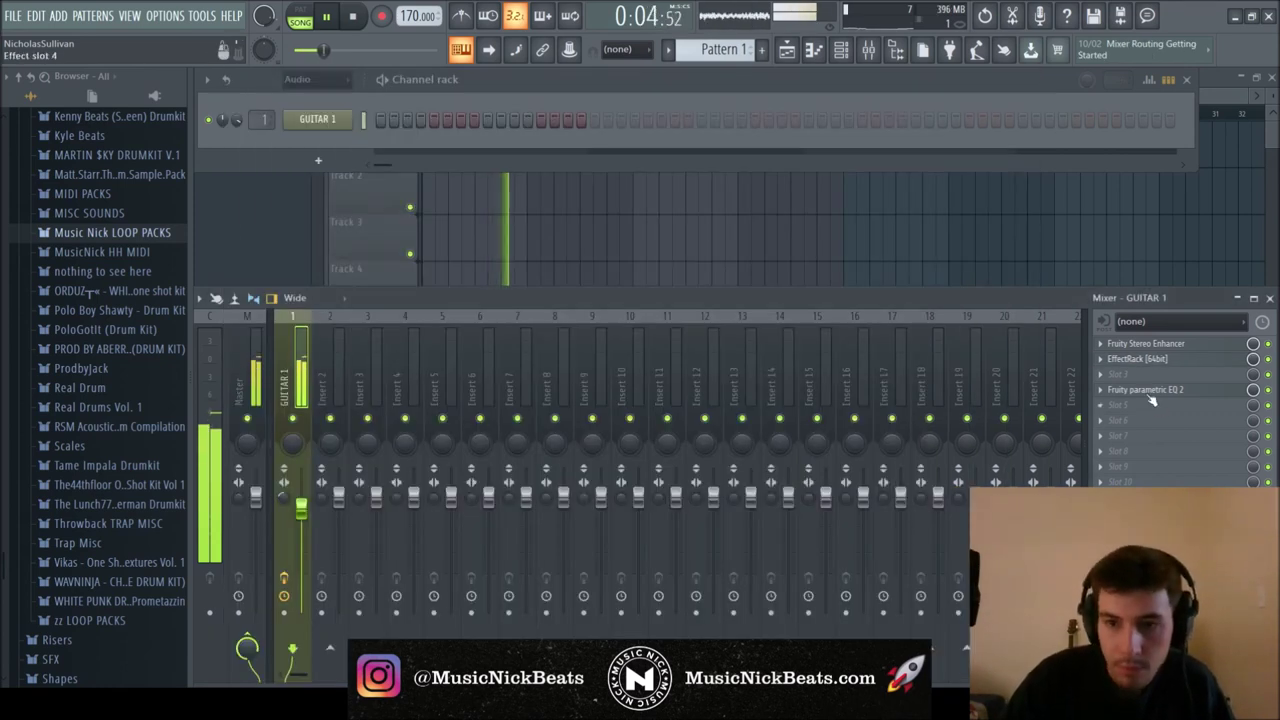
pyautogui.click(743, 603)
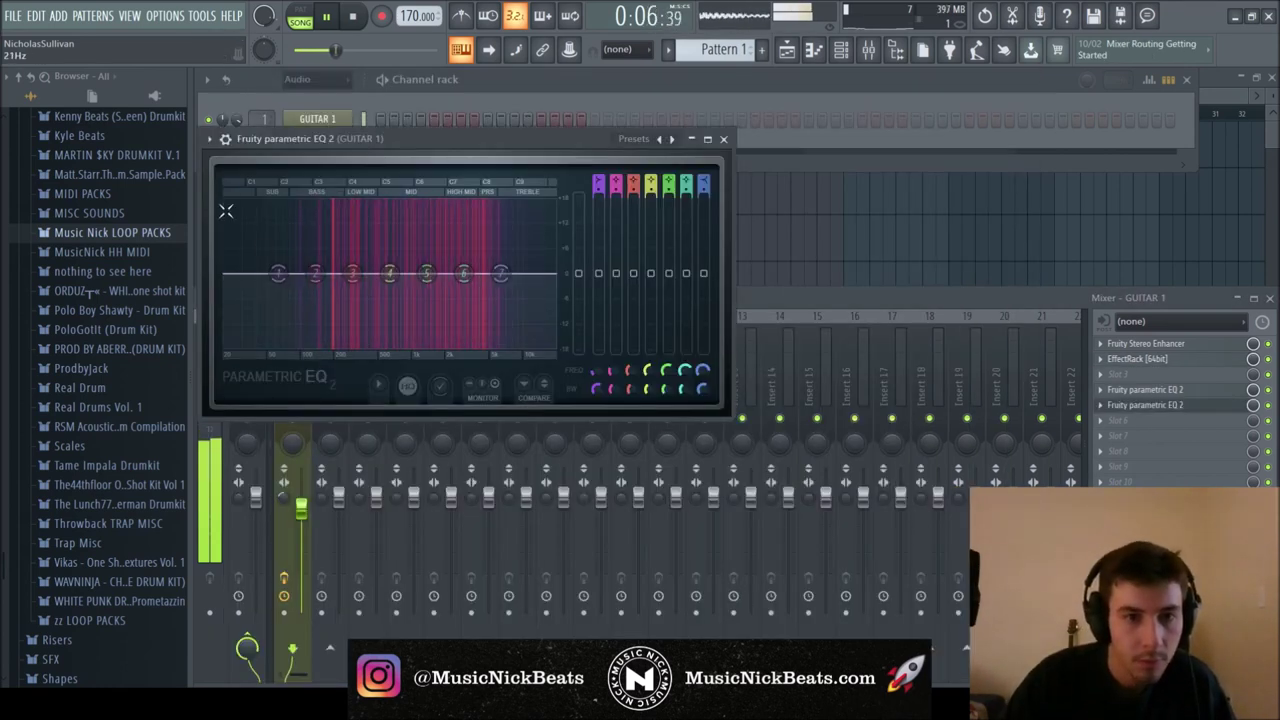
pyautogui.click(209, 139)
pyautogui.click(672, 139)
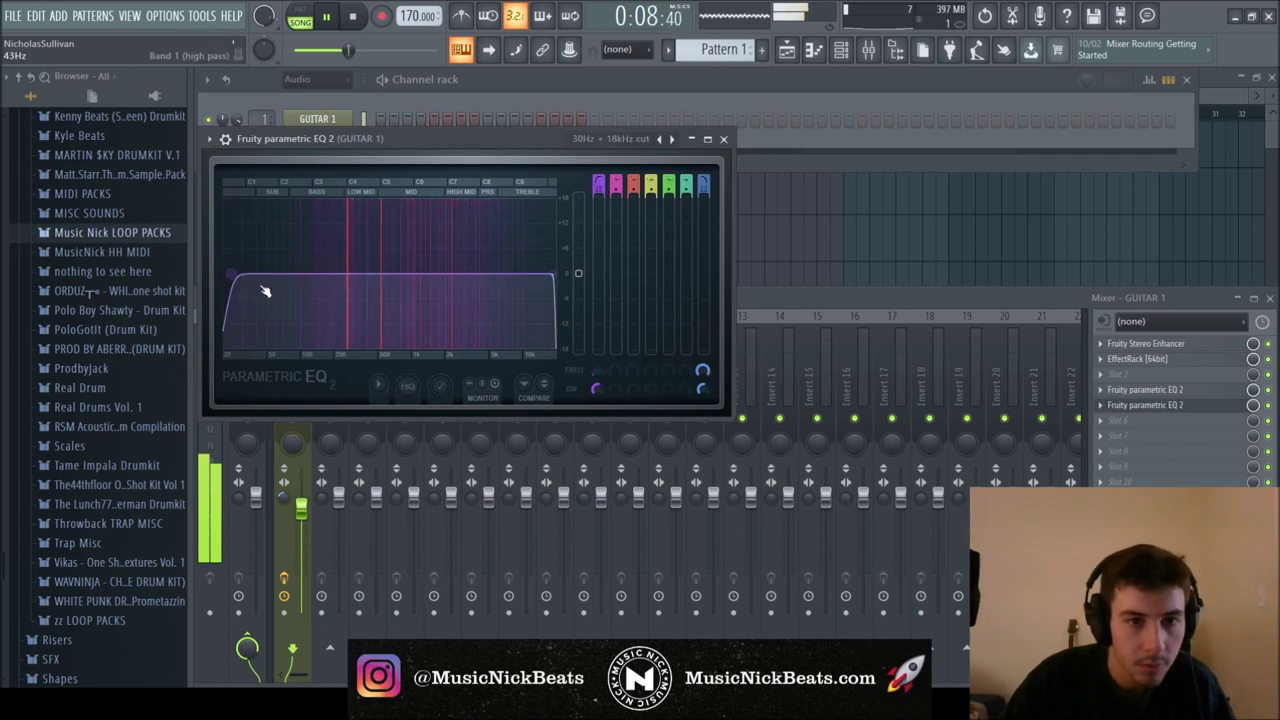
pyautogui.moveTo(266, 289); pyautogui.dragTo(302, 289)
pyautogui.moveTo(297, 306); pyautogui.dragTo(257, 277)
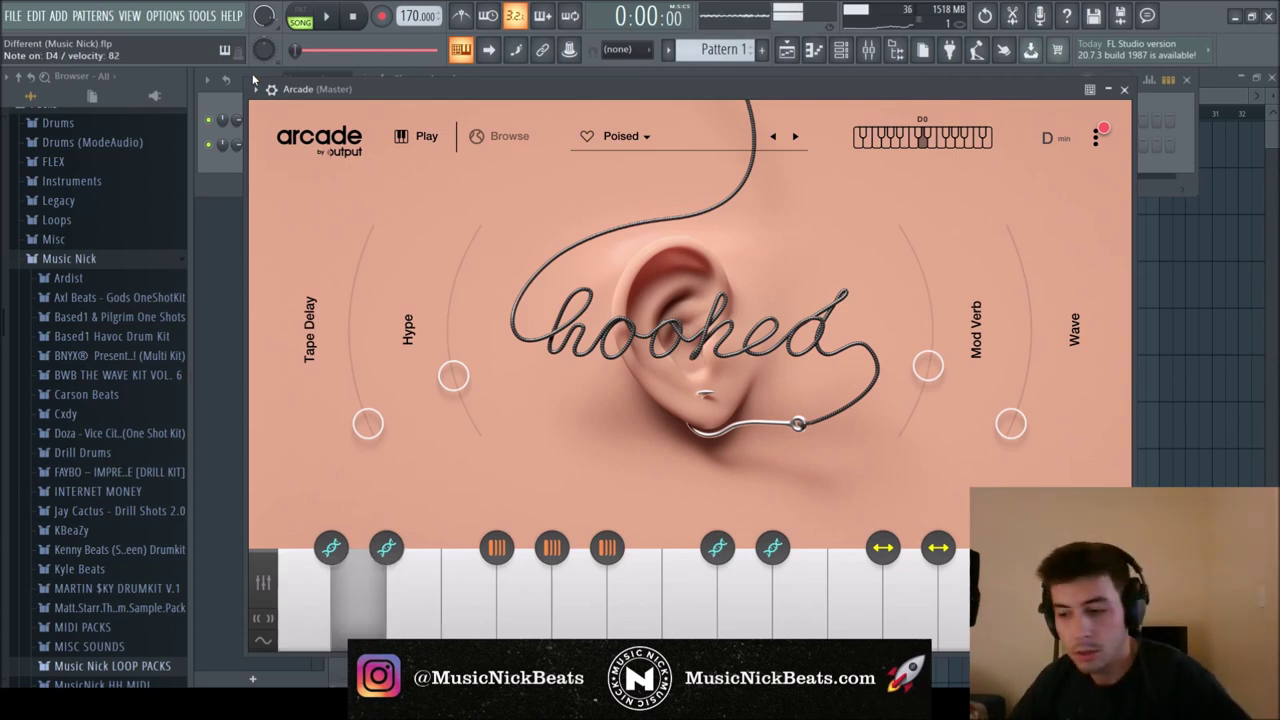
# Shorten the two F4 notes in bar 2 of the Arcade melody and play it back
pyautogui.click(329, 20)
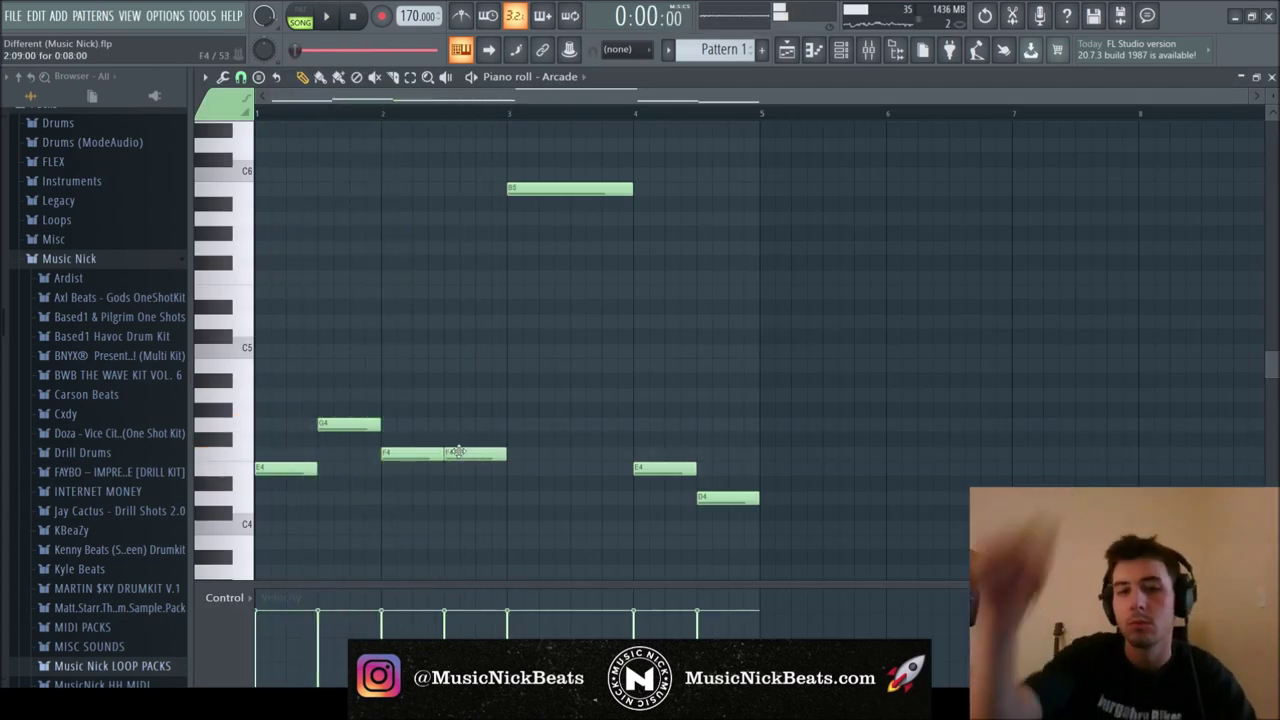
pyautogui.moveTo(472, 475); pyautogui.dragTo(425, 453)
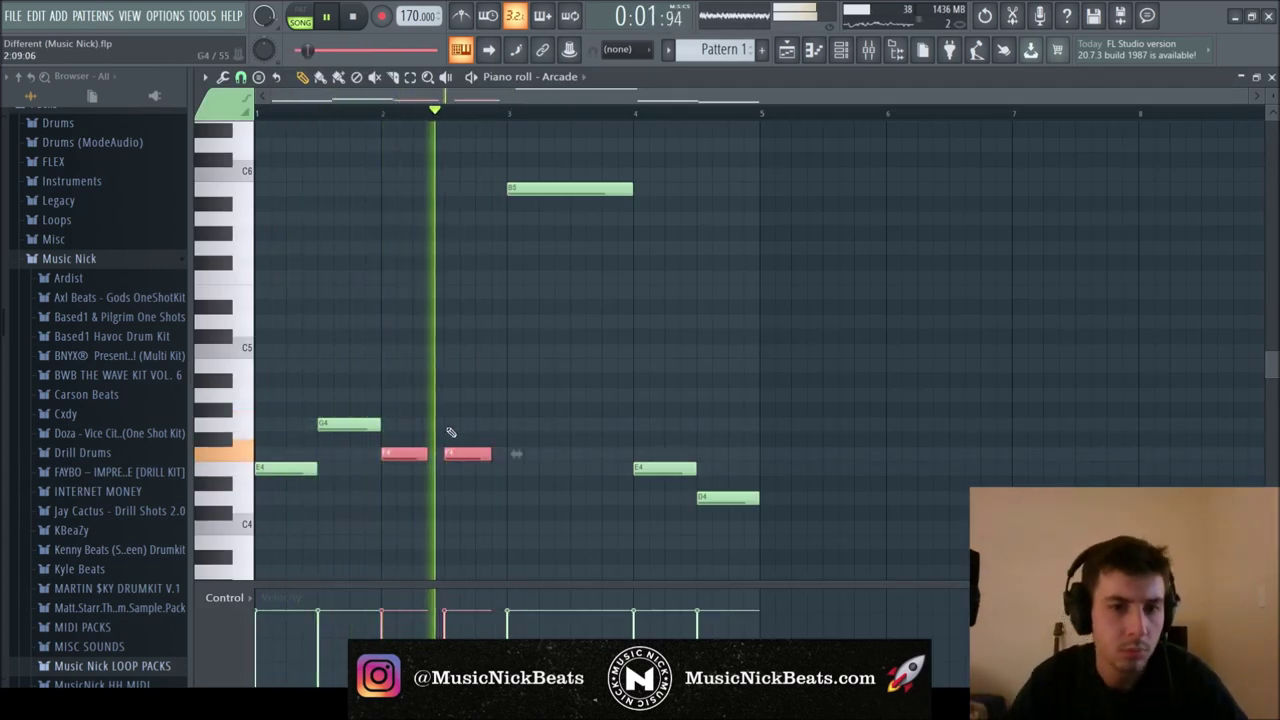
pyautogui.click(443, 414)
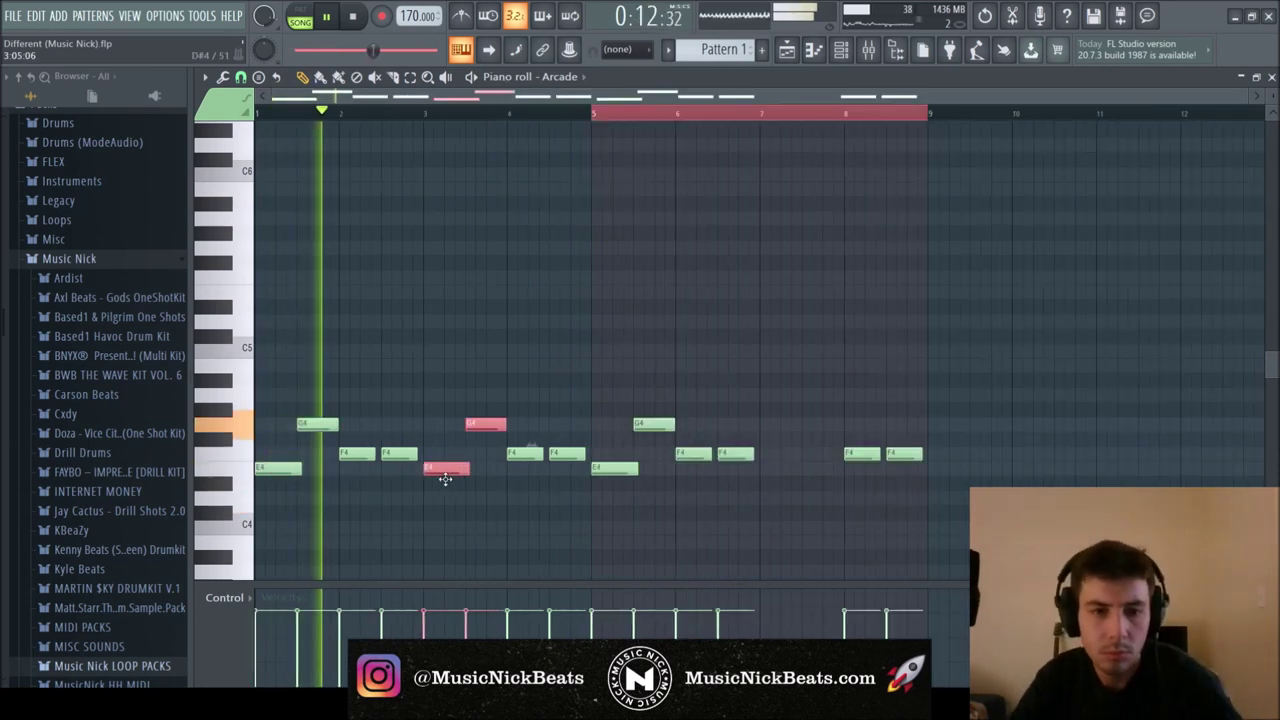
# Copy the E4 and G4 notes from bar 3 to bar 7 of the Arcade melody and select all its notes
pyautogui.moveTo(655, 470); pyautogui.dragTo(781, 470)
pyautogui.click(729, 477)
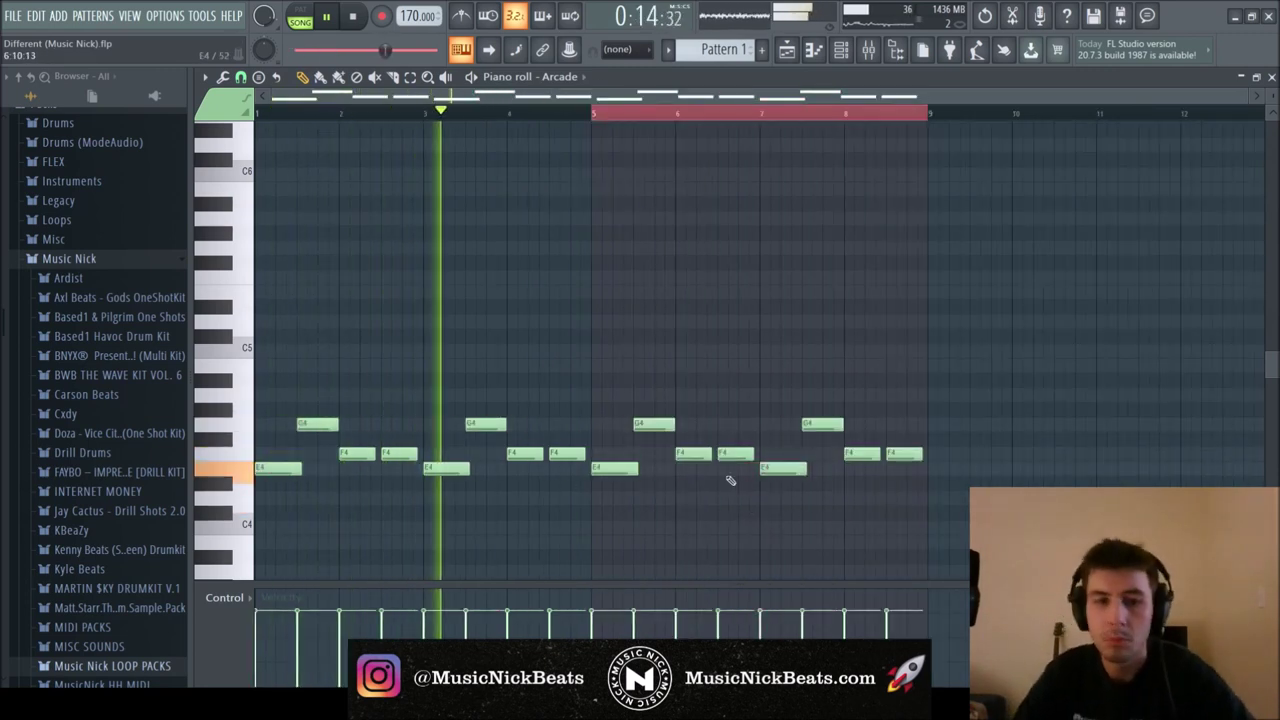
pyautogui.hotkey('ctrl', 'a')
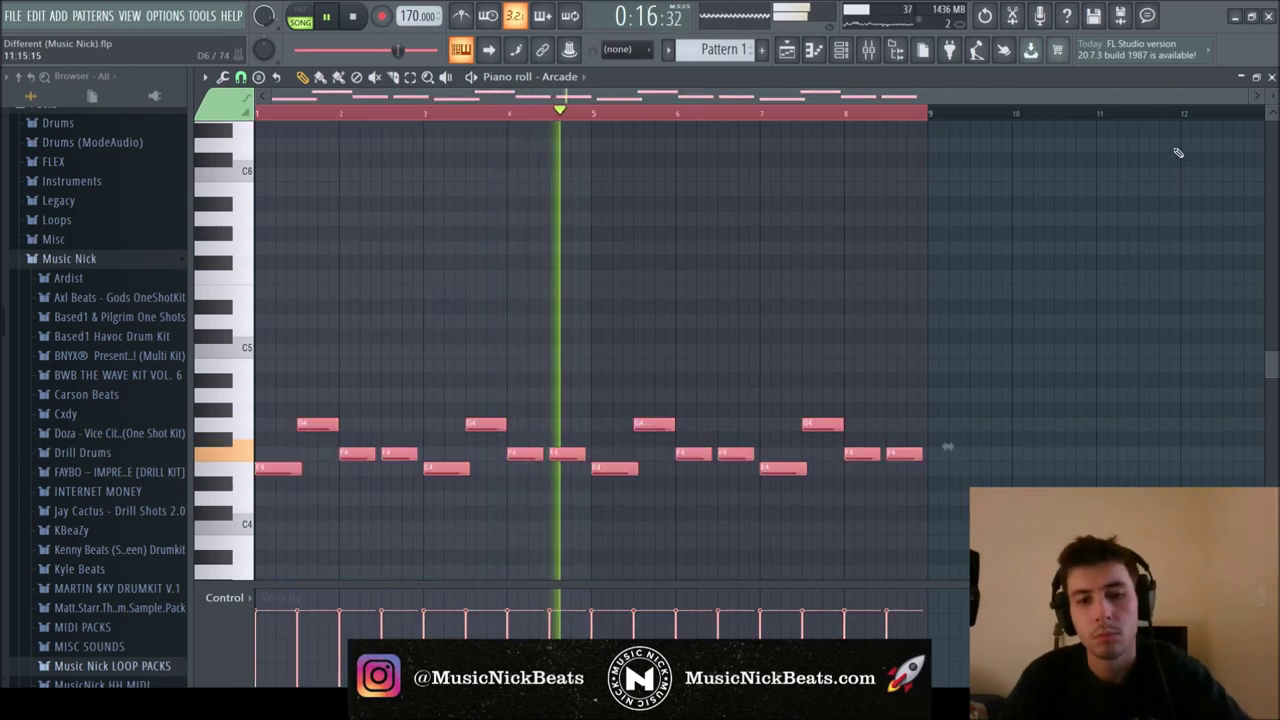
# Close the Arcade piano roll and adjust the Arcade mixer track's volume
pyautogui.click(1272, 80)
pyautogui.press('F9')
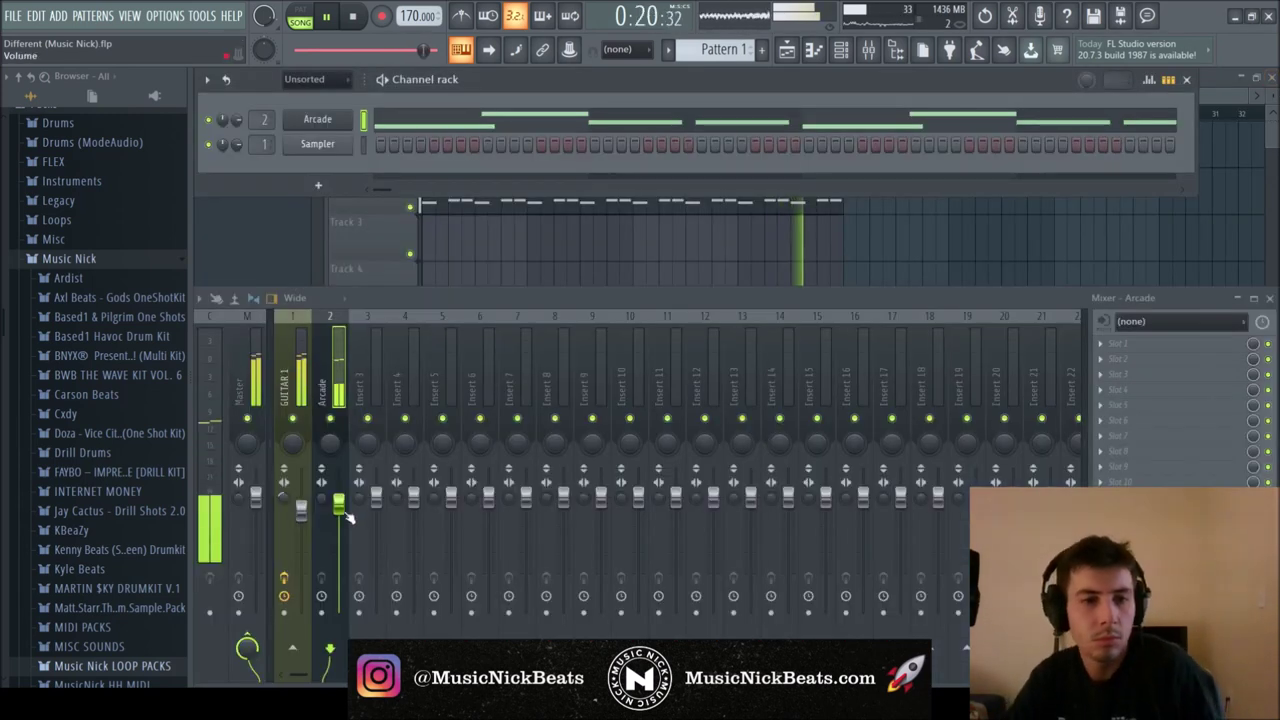
pyautogui.moveTo(322, 507); pyautogui.dragTo(322, 495)
# Add the Drip effect to the Arcade mixer track with the APEX preset
pyautogui.click(1138, 344)
pyautogui.click(708, 154)
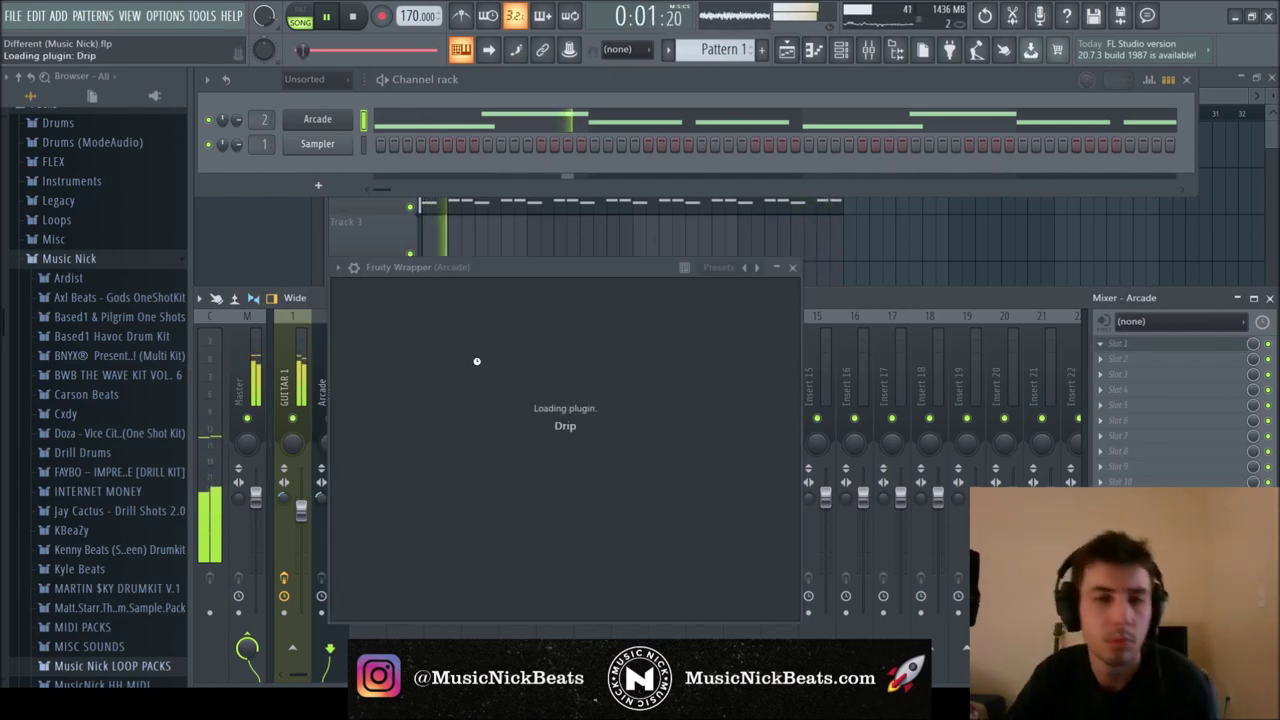
pyautogui.click(613, 325)
pyautogui.click(446, 443)
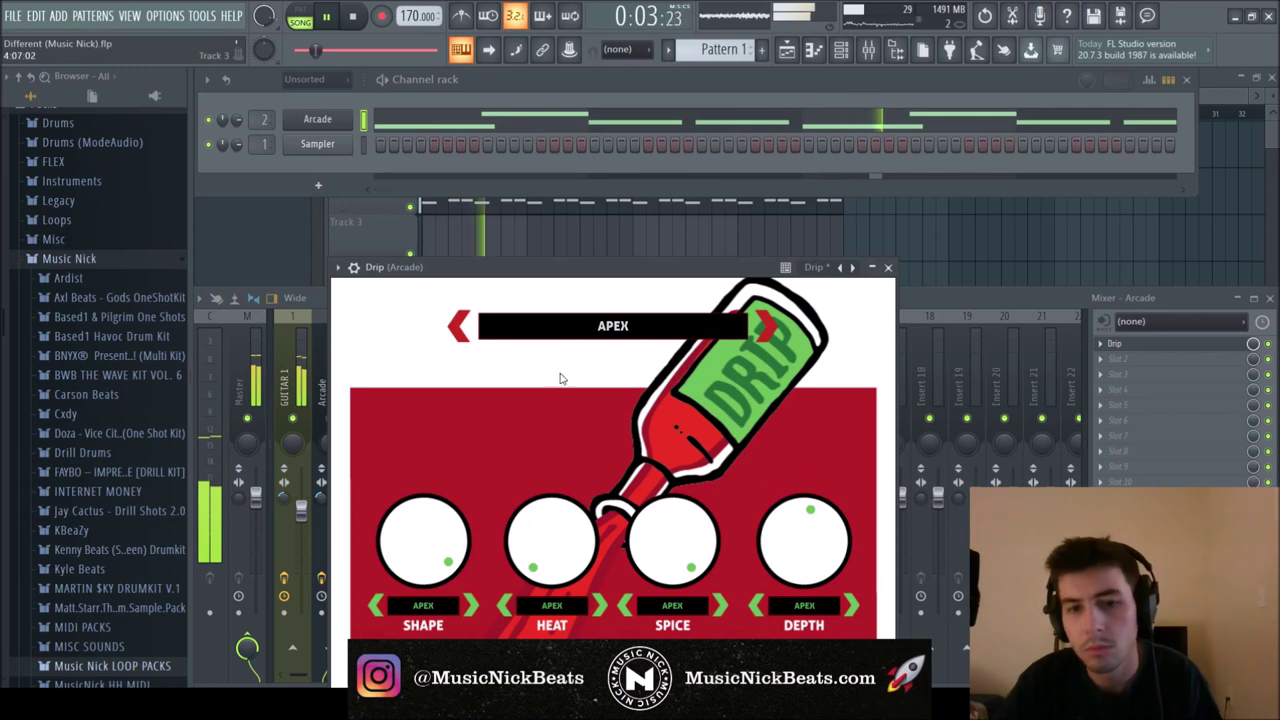
pyautogui.moveTo(500, 268); pyautogui.dragTo(470, 68)
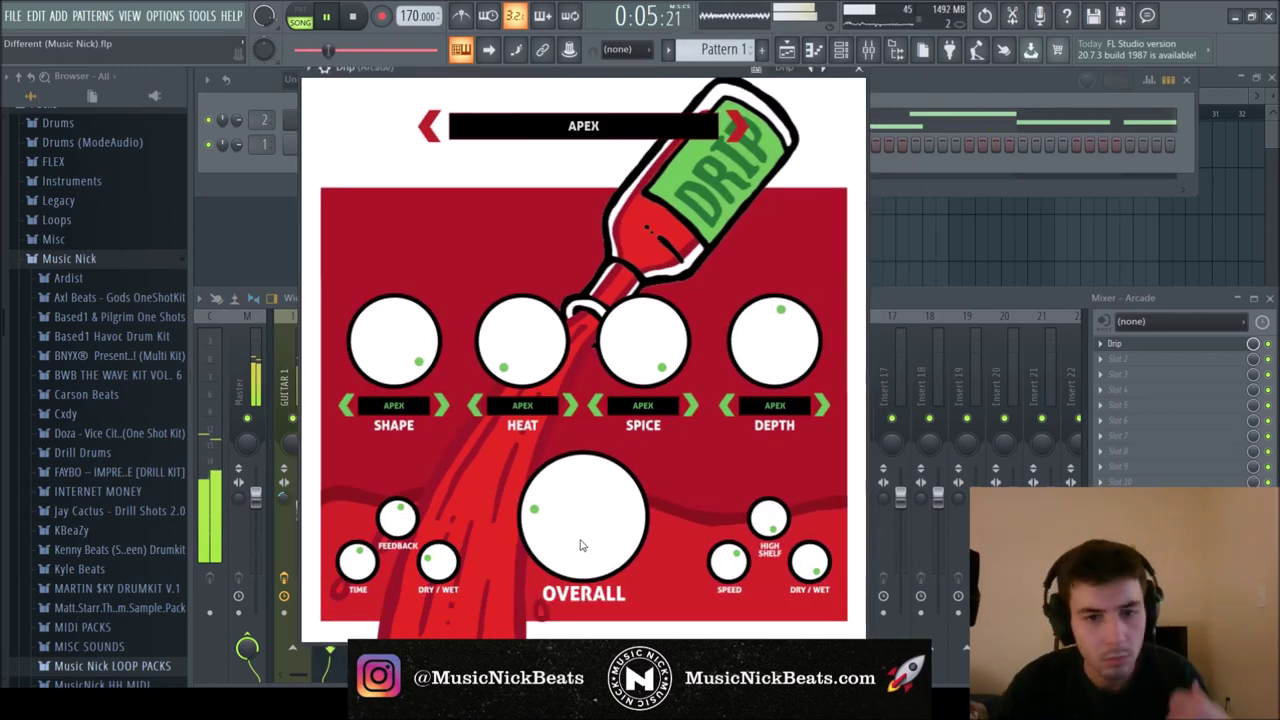
pyautogui.click(858, 68)
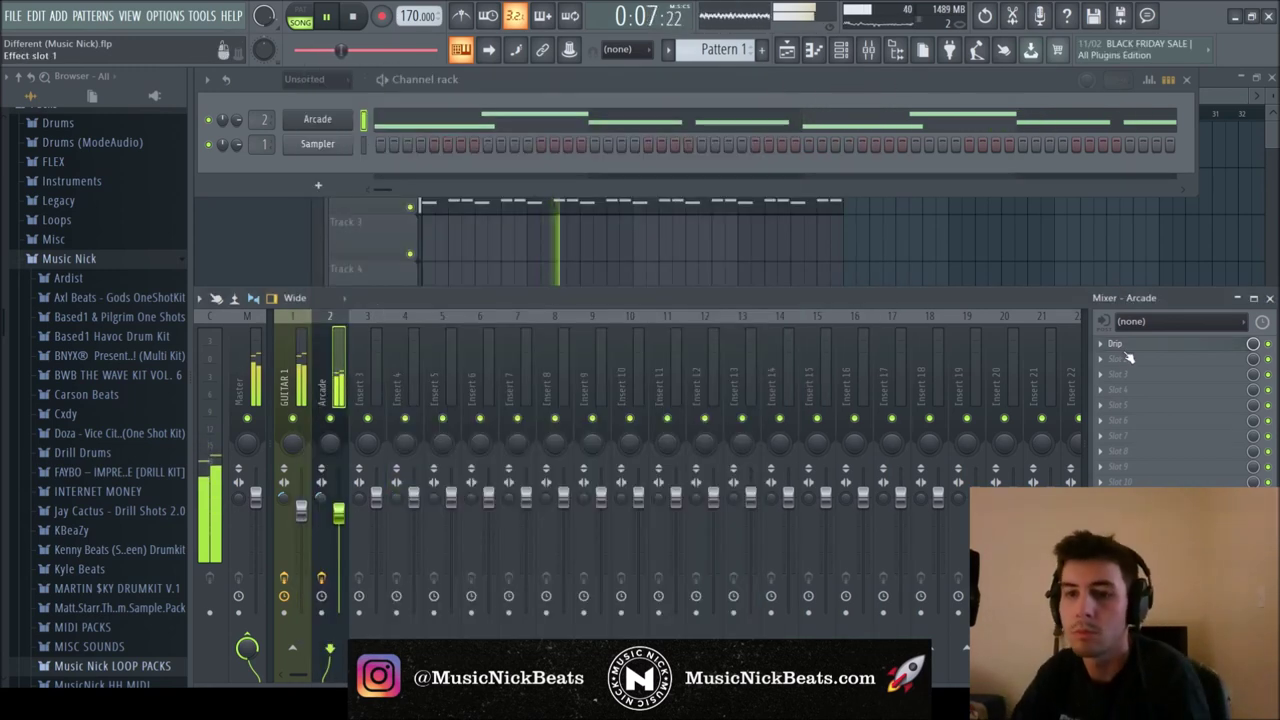
# Set up MicroShift and EchoBoy with the Ambients Echoes preset in the Arcade track's EffectRack, with EchoBoy feedback at 0.87
pyautogui.click(985, 22)
pyautogui.moveTo(726, 476); pyautogui.dragTo(749, 424)
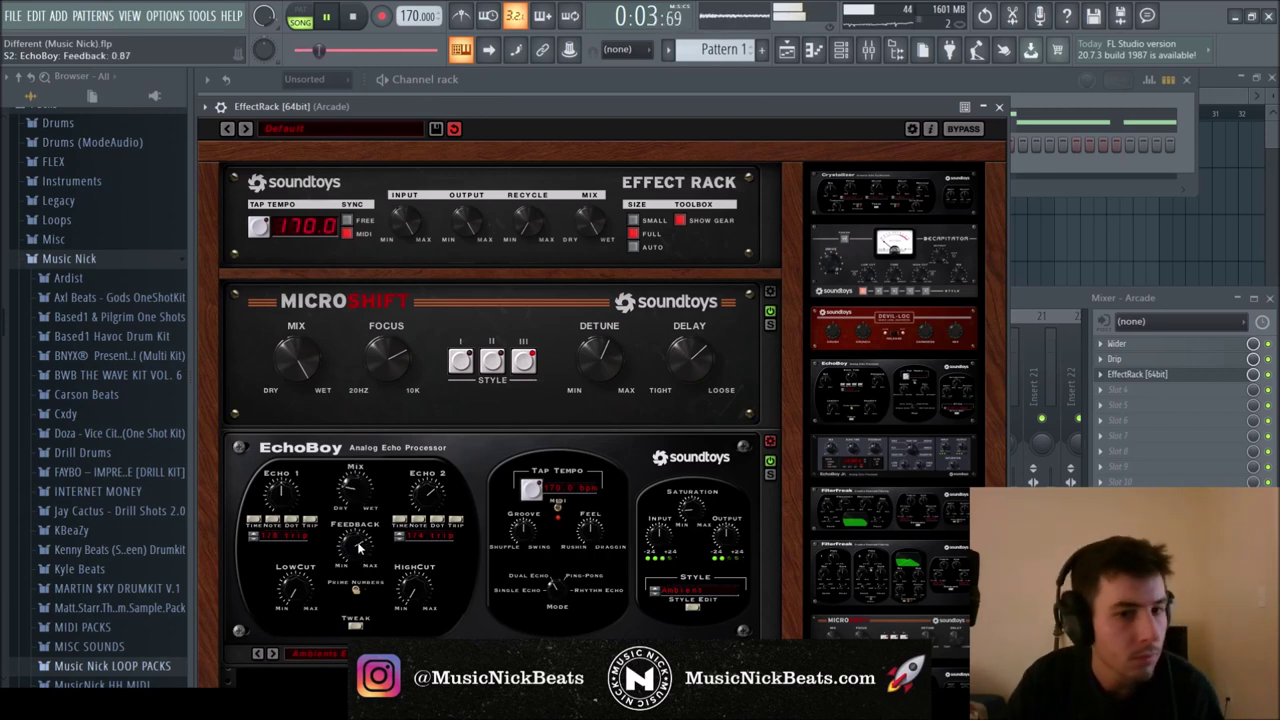
pyautogui.moveTo(504, 111); pyautogui.dragTo(493, 72)
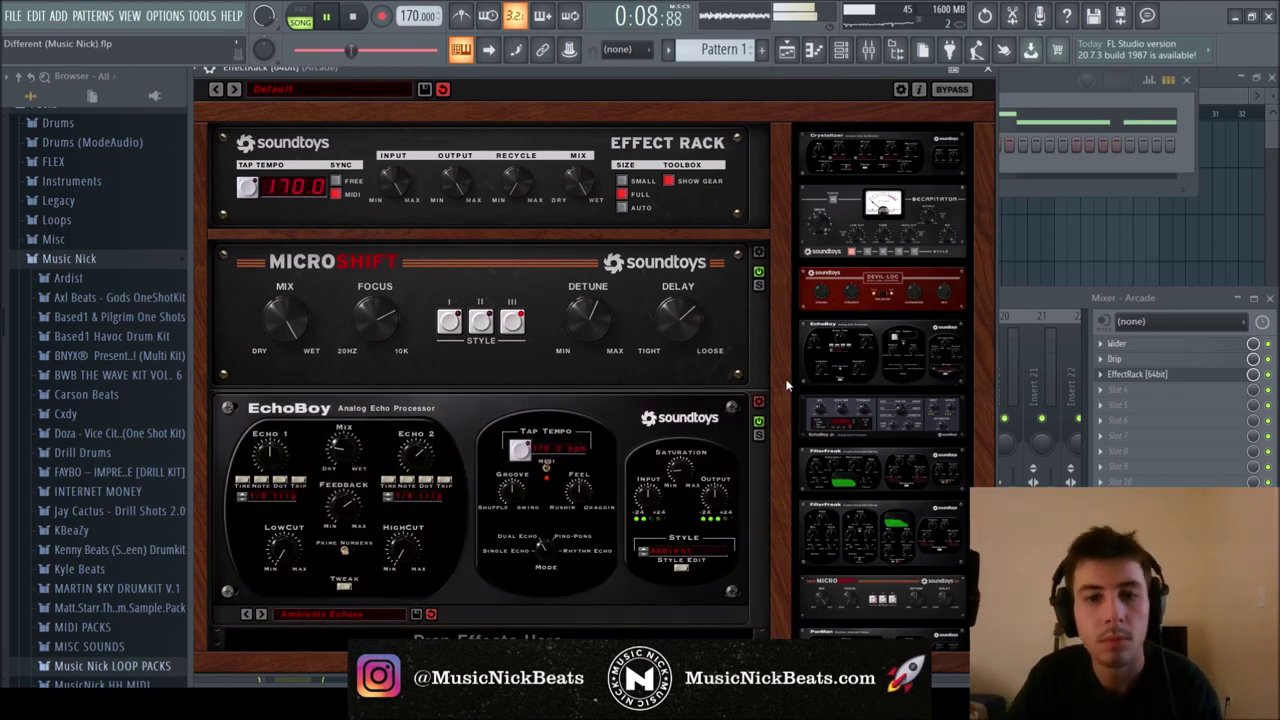
# Add Fruity Love Philter to the Arcade mixer track and set filter 1's resonance to 42%
pyautogui.scroll(-4, 782, 410)
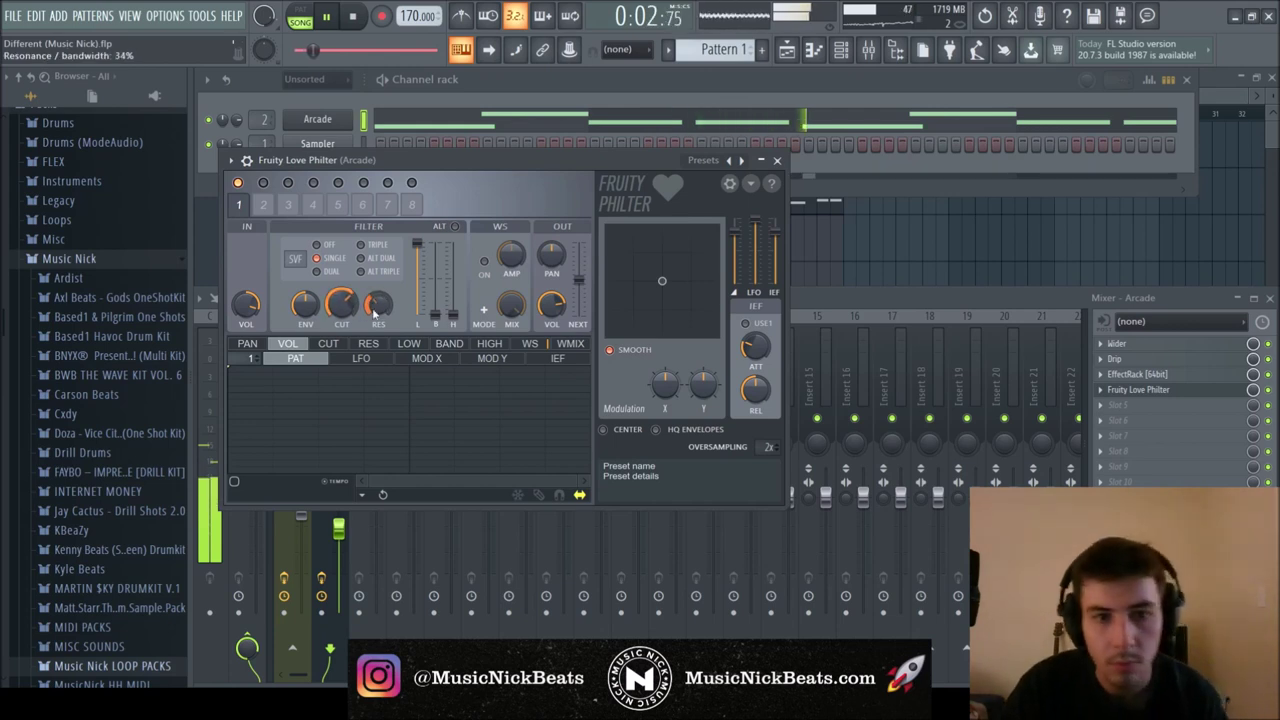
pyautogui.moveTo(368, 313); pyautogui.dragTo(368, 332)
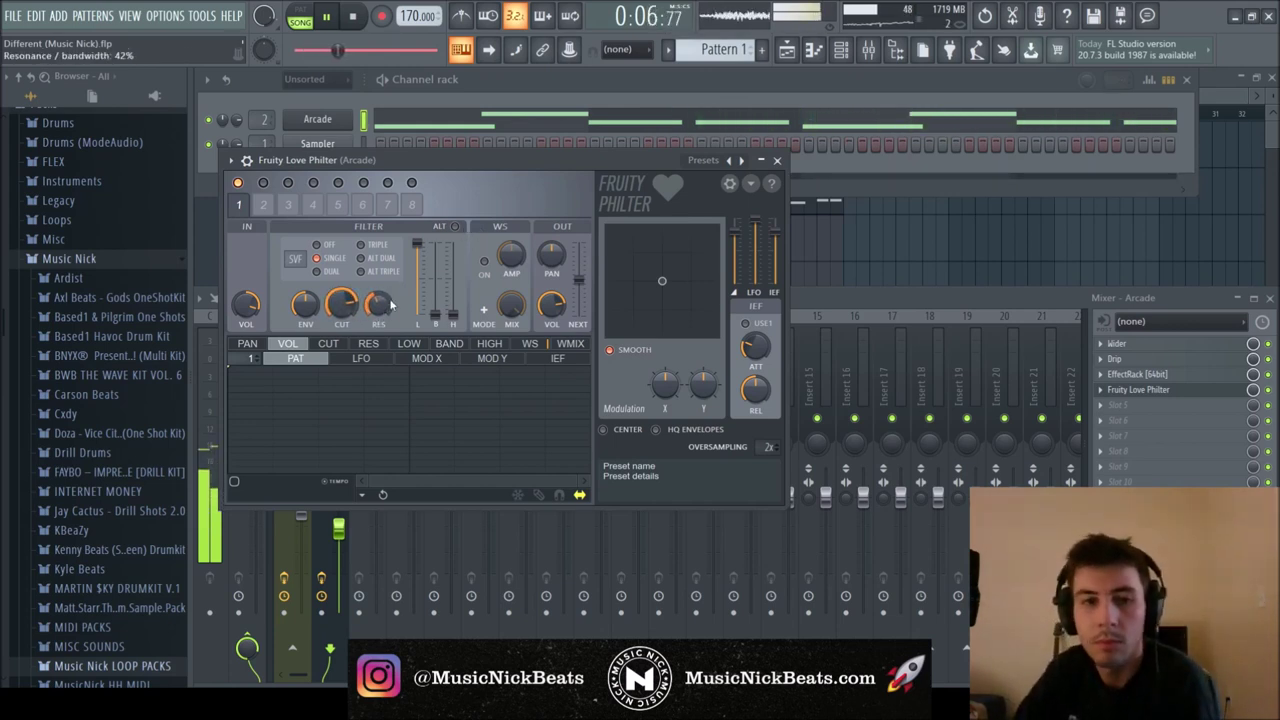
pyautogui.click(778, 160)
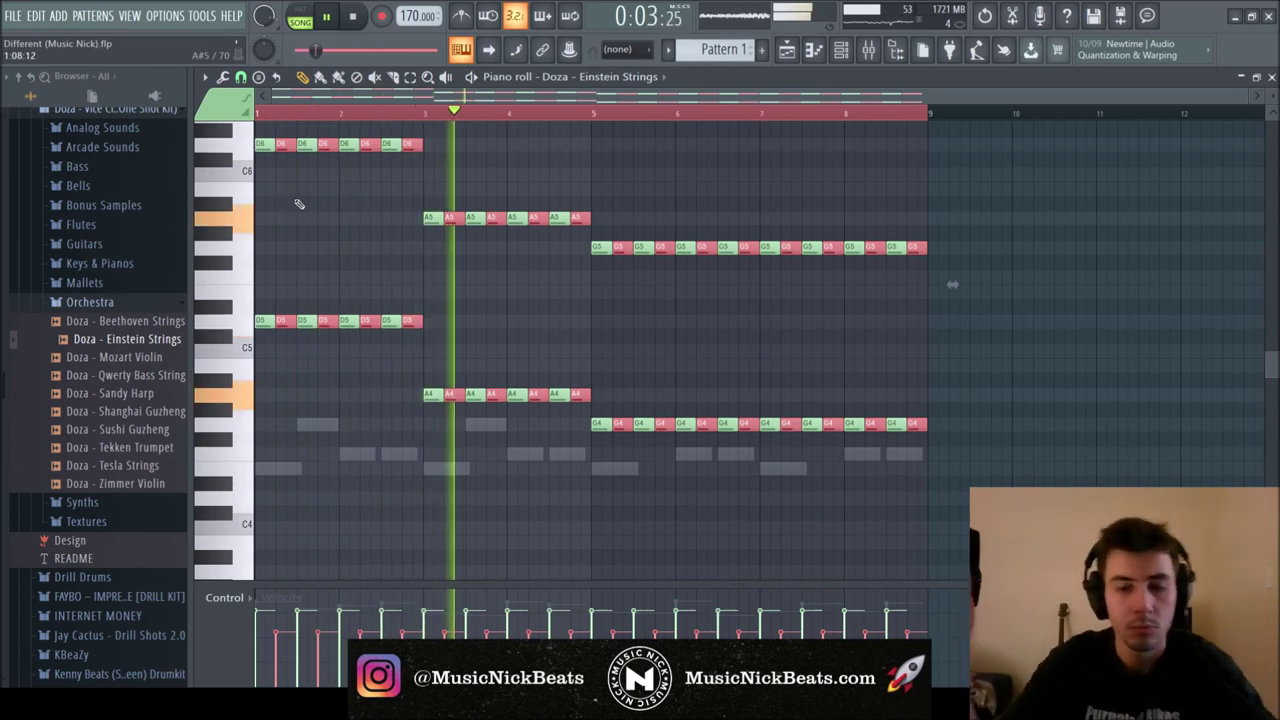
# Try the Einstein Strings notes an octave lower, move them back up, and vary their velocities
pyautogui.hotkey('ctrl', 'Down')
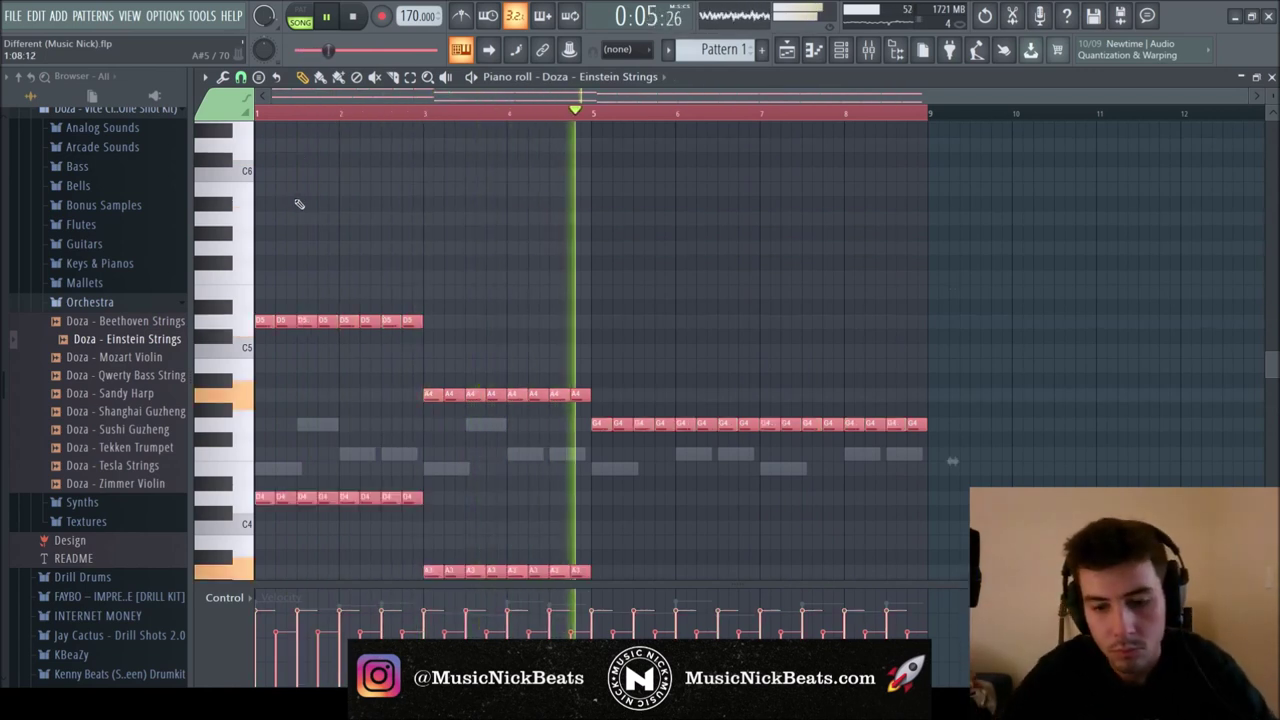
pyautogui.hotkey('ctrl', 'Up')
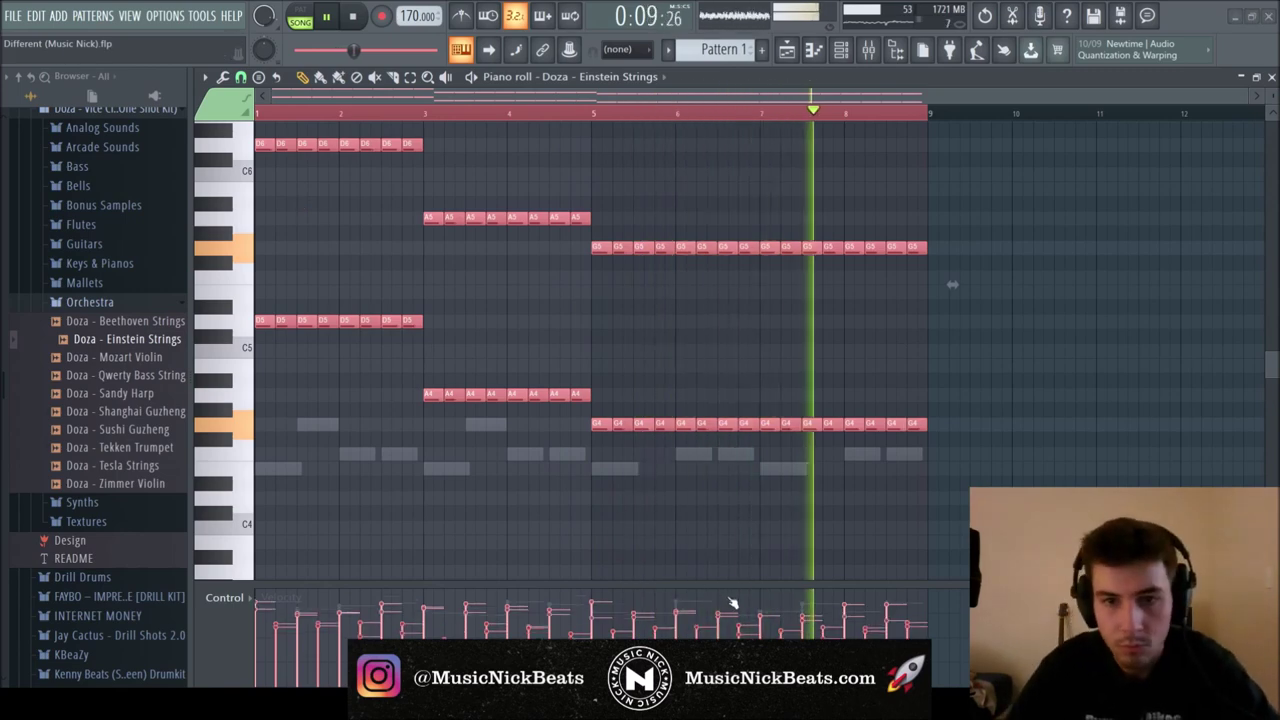
pyautogui.click(1270, 77)
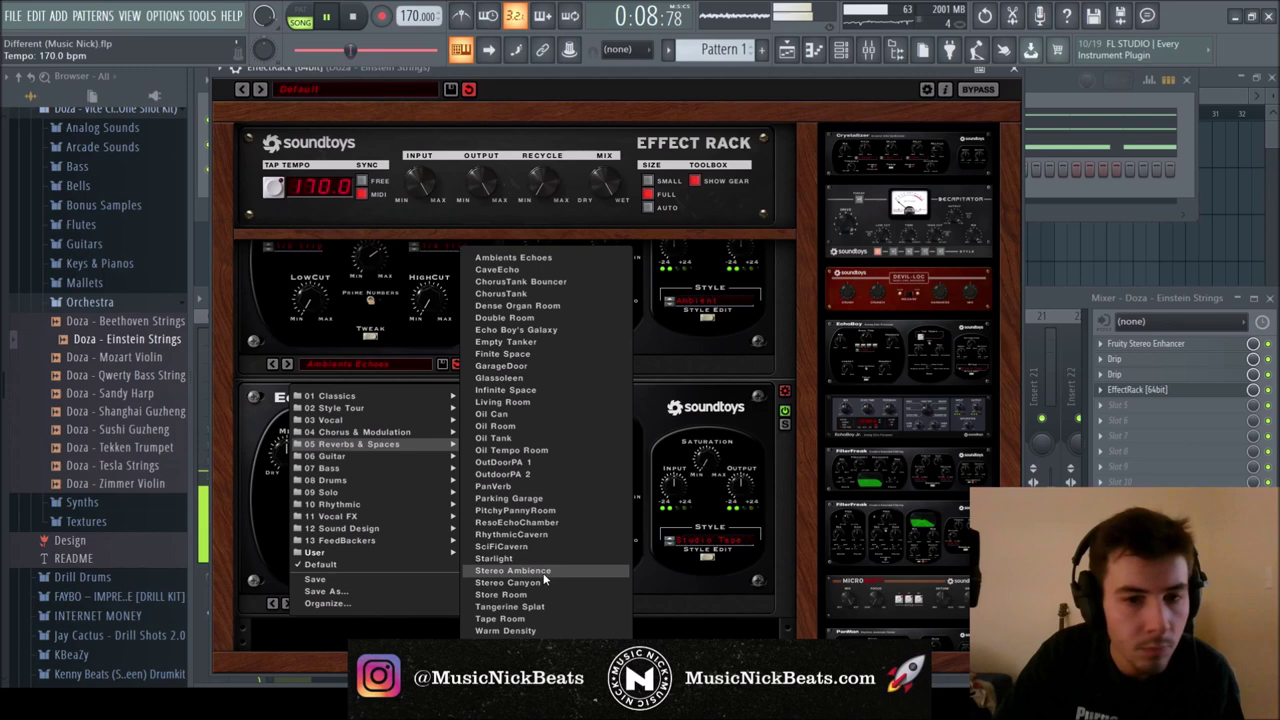
# Load the Stereo Ambience preset in the strings' second EchoBoy and insert MicroShift above both EchoBoys, with its focus at 1597.6 Hz
pyautogui.click(543, 569)
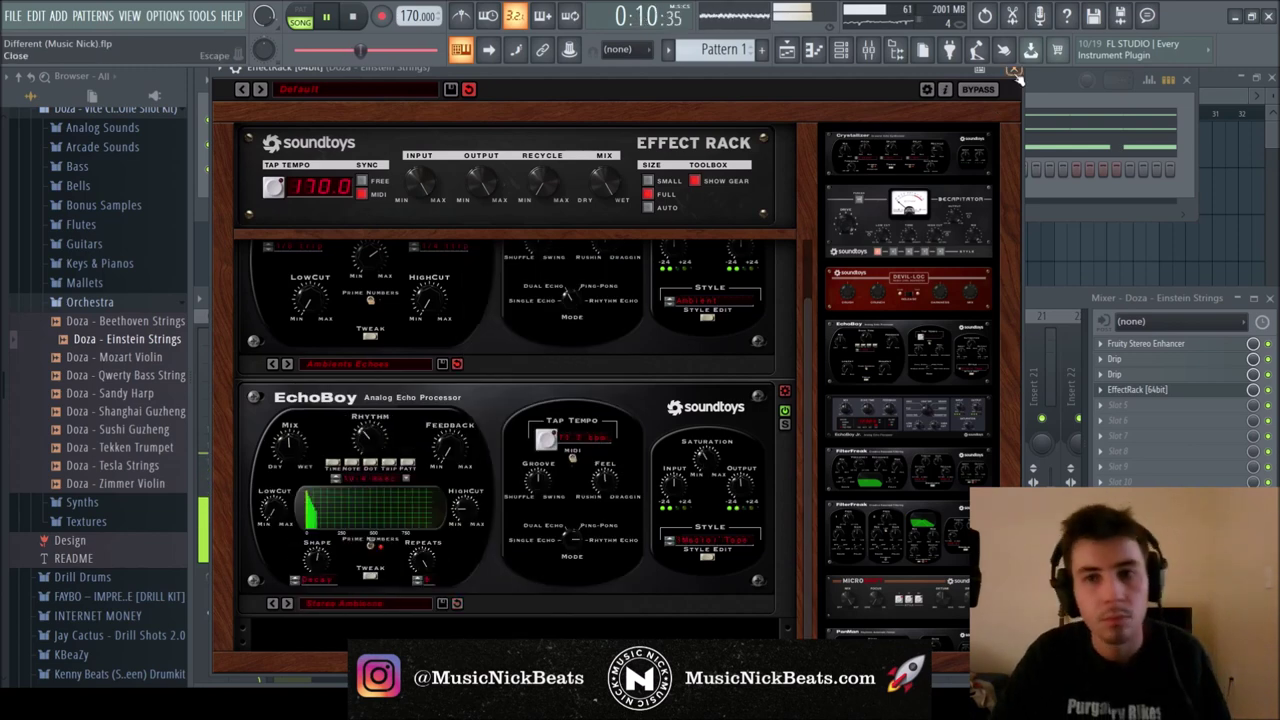
pyautogui.scroll(2, 805, 358)
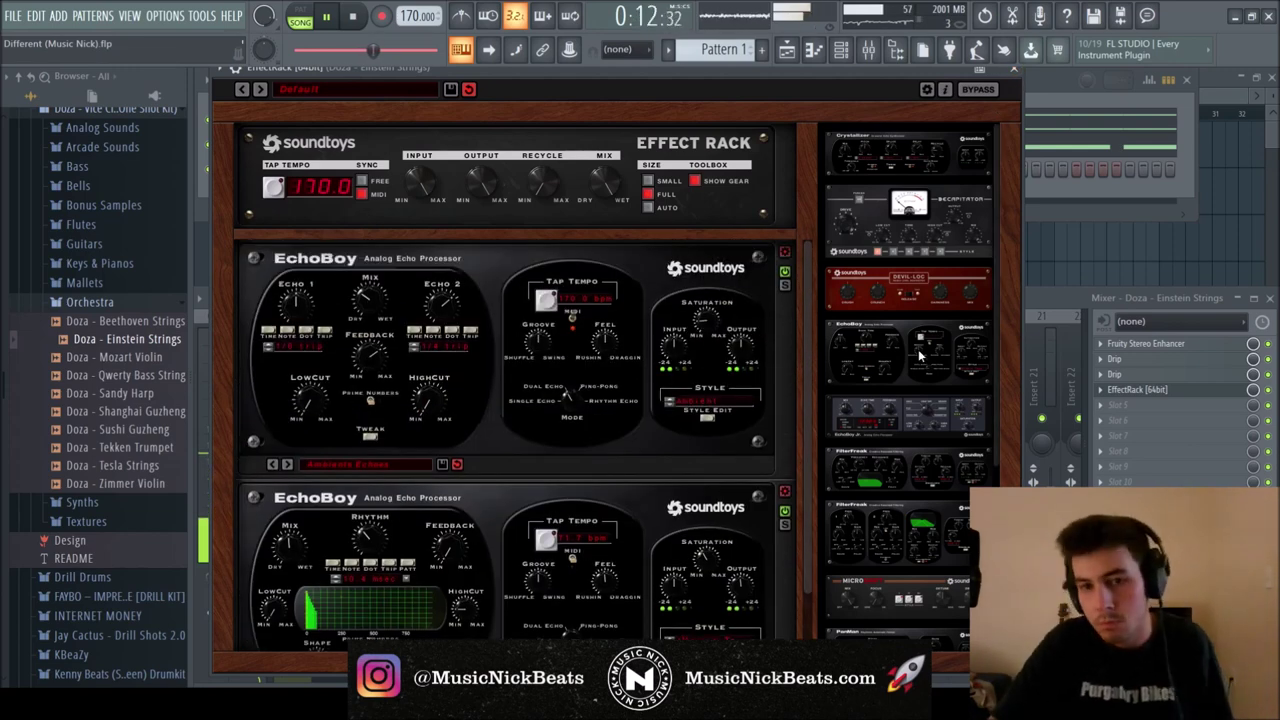
pyautogui.moveTo(848, 603); pyautogui.dragTo(588, 282)
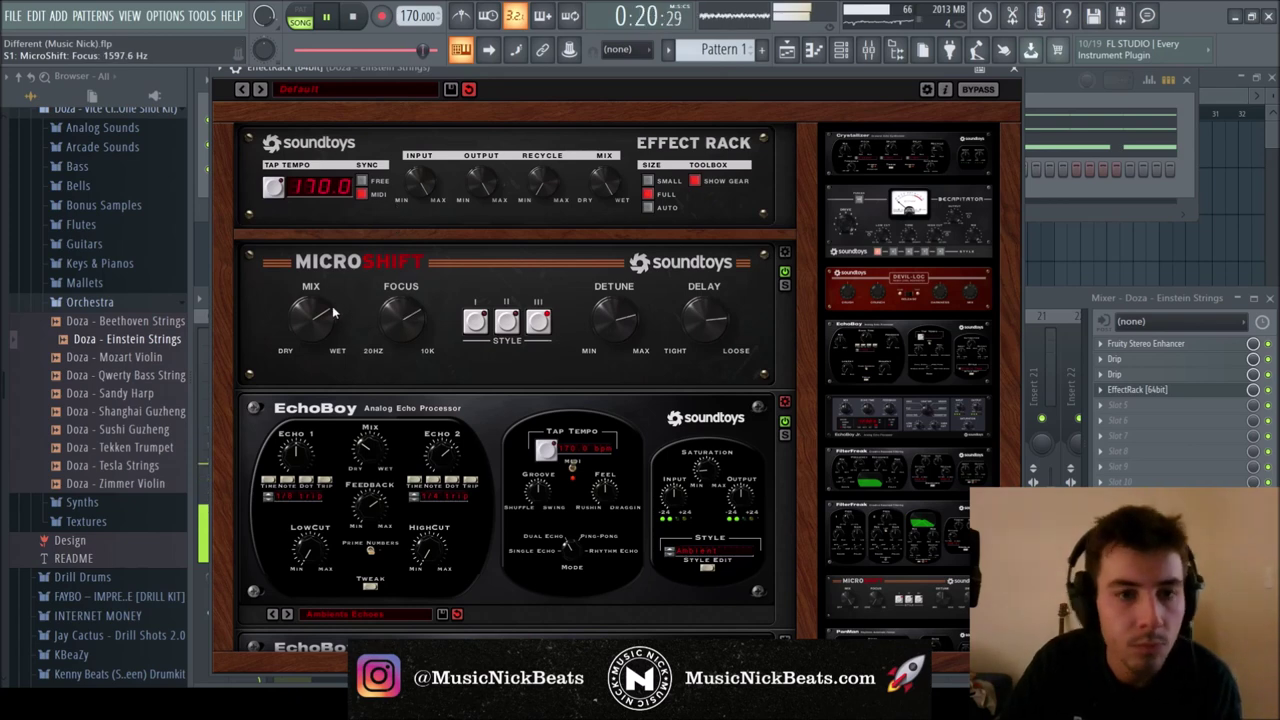
pyautogui.click(1014, 69)
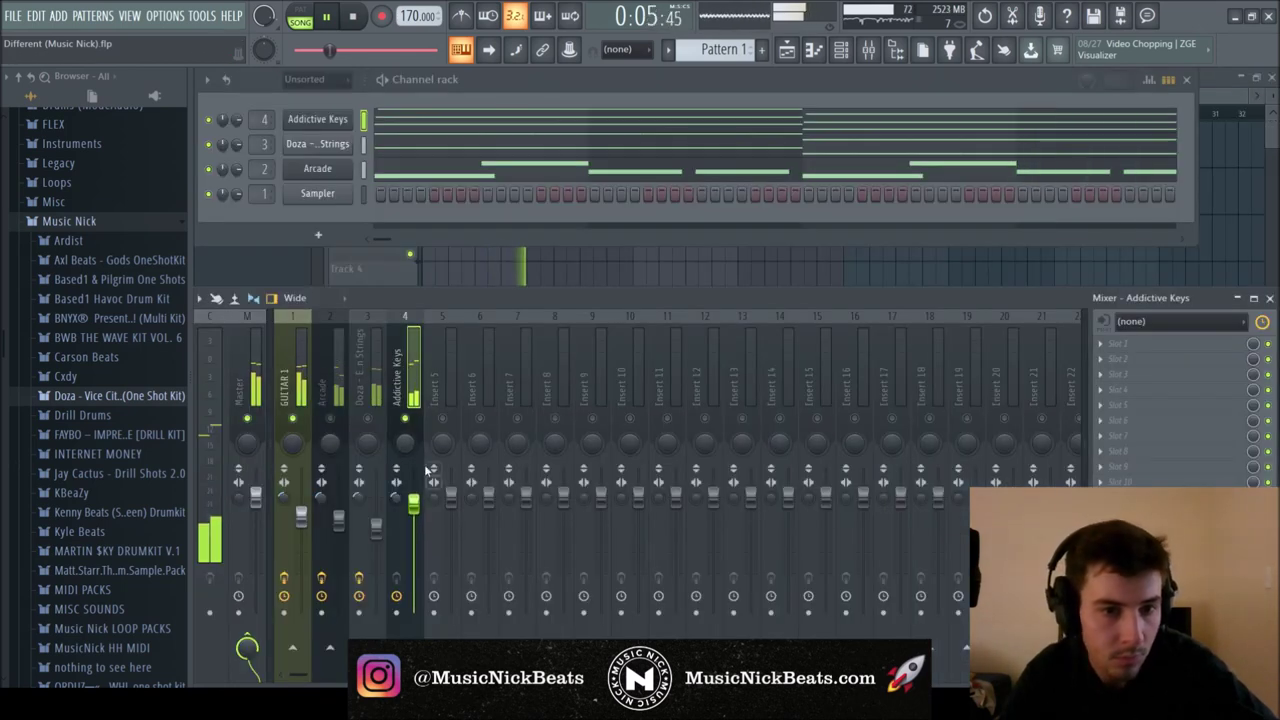
# Rebalance the GUITAR 1 and Addictive Keys mixer levels and add Drip to the Addictive Keys track
pyautogui.moveTo(302, 519); pyautogui.dragTo(302, 511)
pyautogui.moveTo(412, 506); pyautogui.dragTo(412, 512)
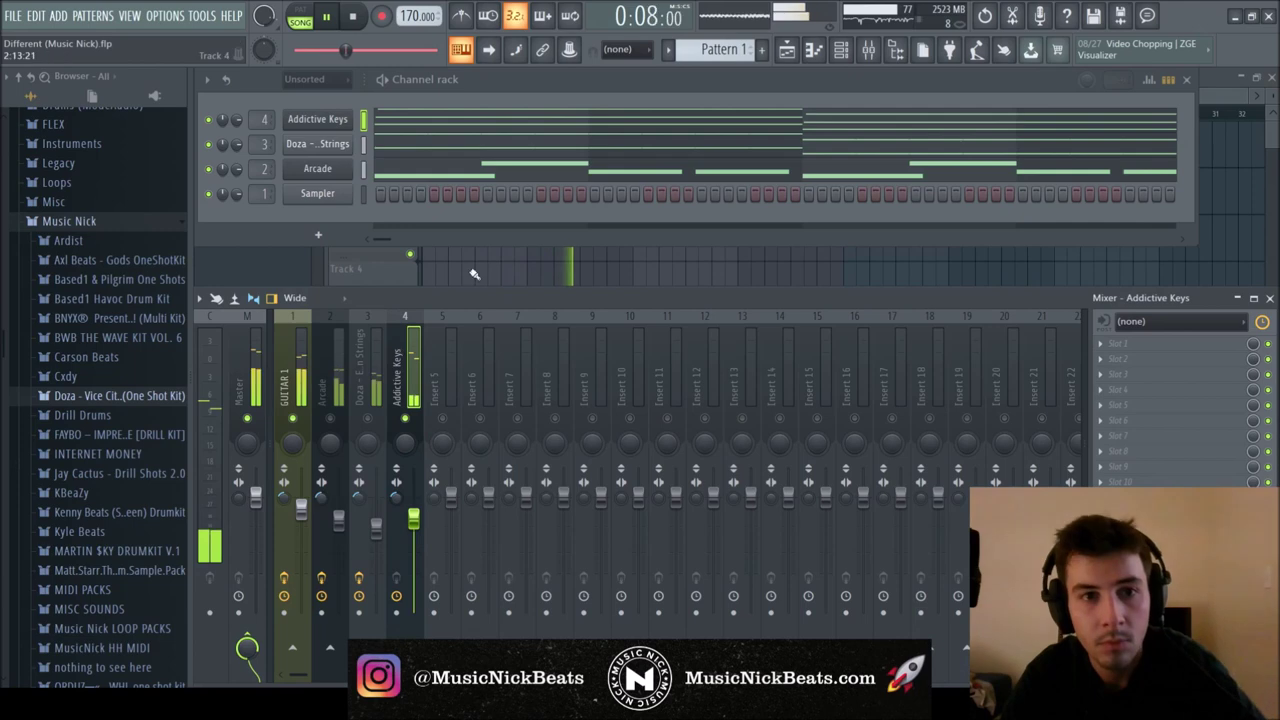
pyautogui.click(1119, 344)
pyautogui.click(750, 164)
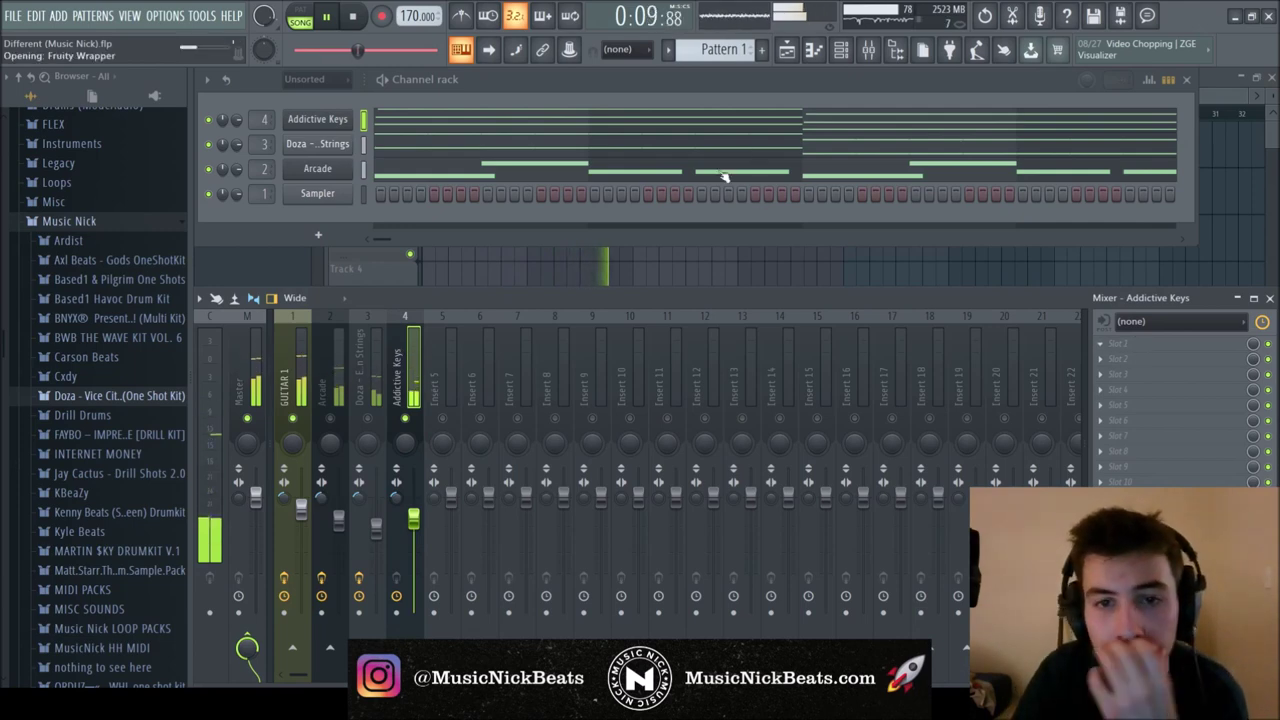
pyautogui.click(568, 244)
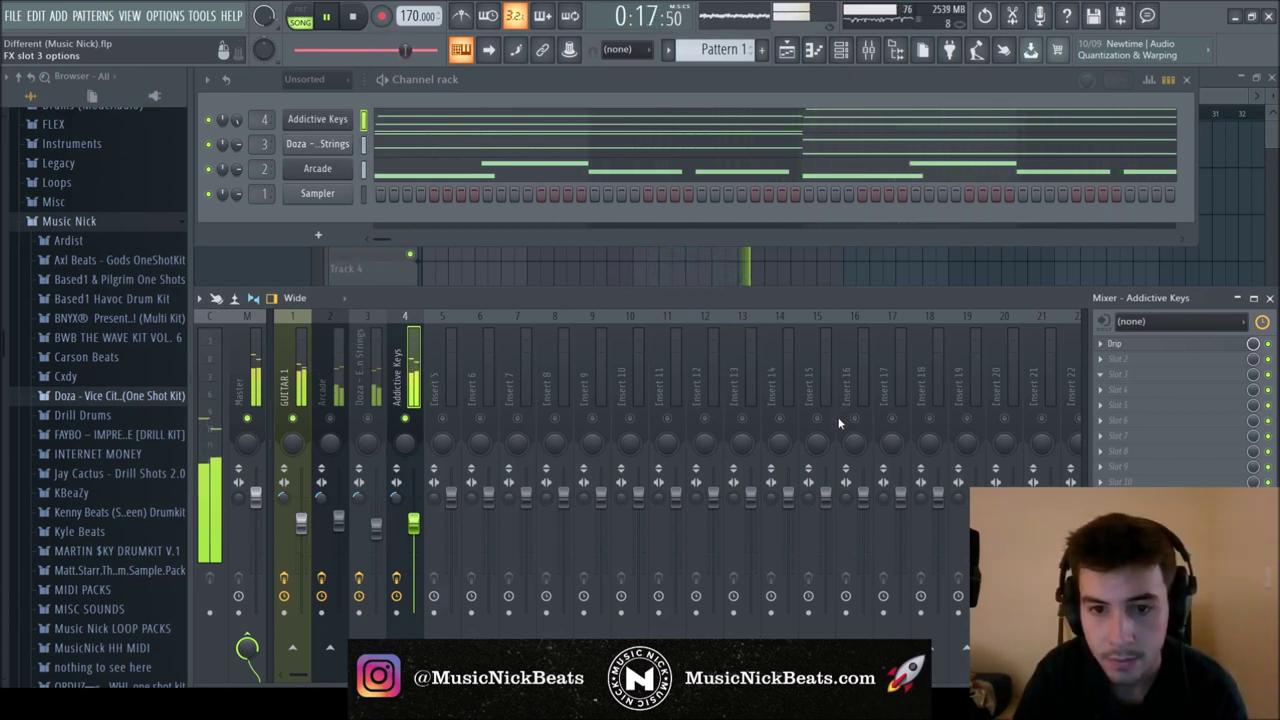
# Set the GUITAR 1 mixer track's volume to -5.9 dB
pyautogui.click(557, 121)
pyautogui.scroll(3, 480, 440)
pyautogui.rightClick(503, 484)
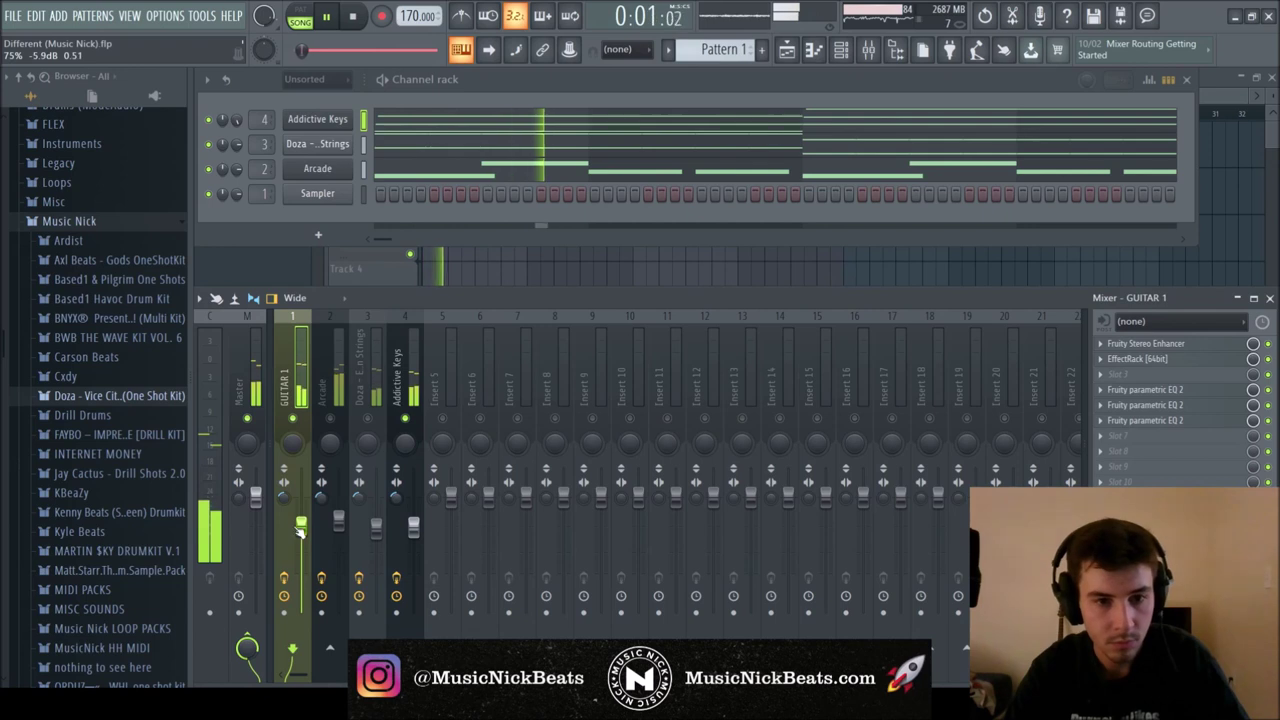
# Add Radiator below EchoBoy in the Addictive Keys track's EffectRack, raise its bass, and set its input to 4.65 dB
pyautogui.moveTo(413, 524); pyautogui.dragTo(418, 516)
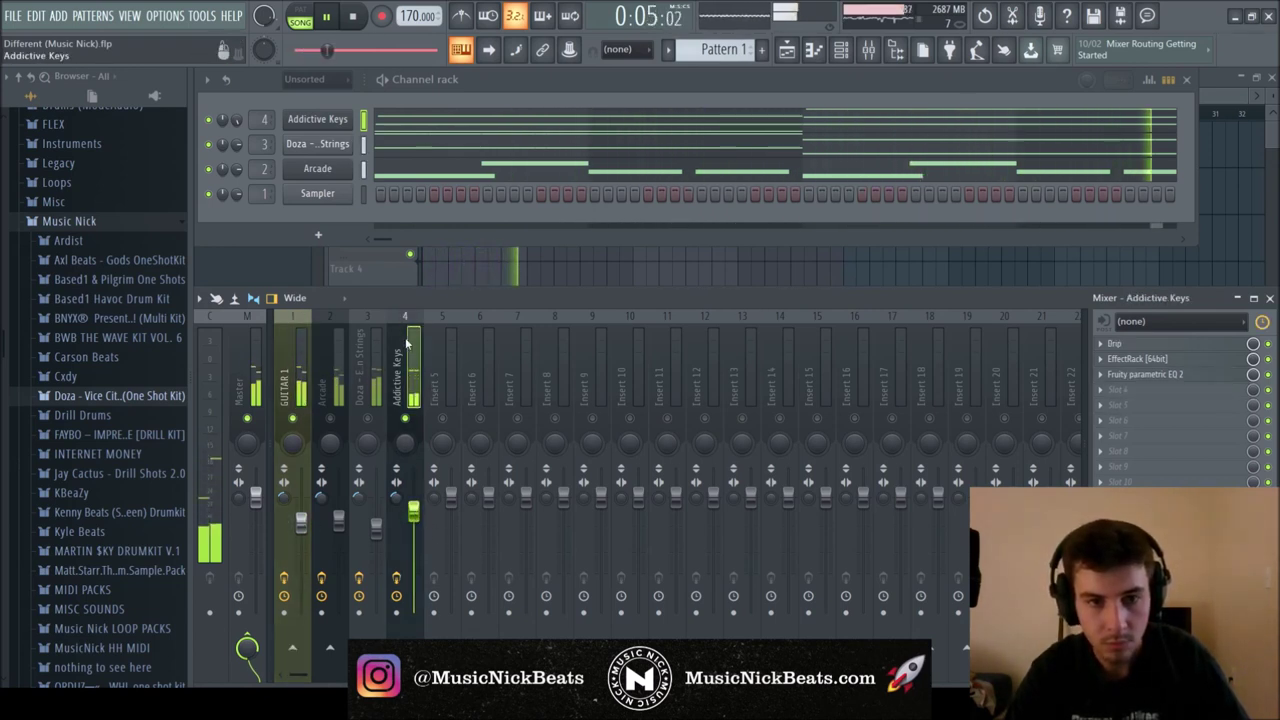
pyautogui.click(1145, 360)
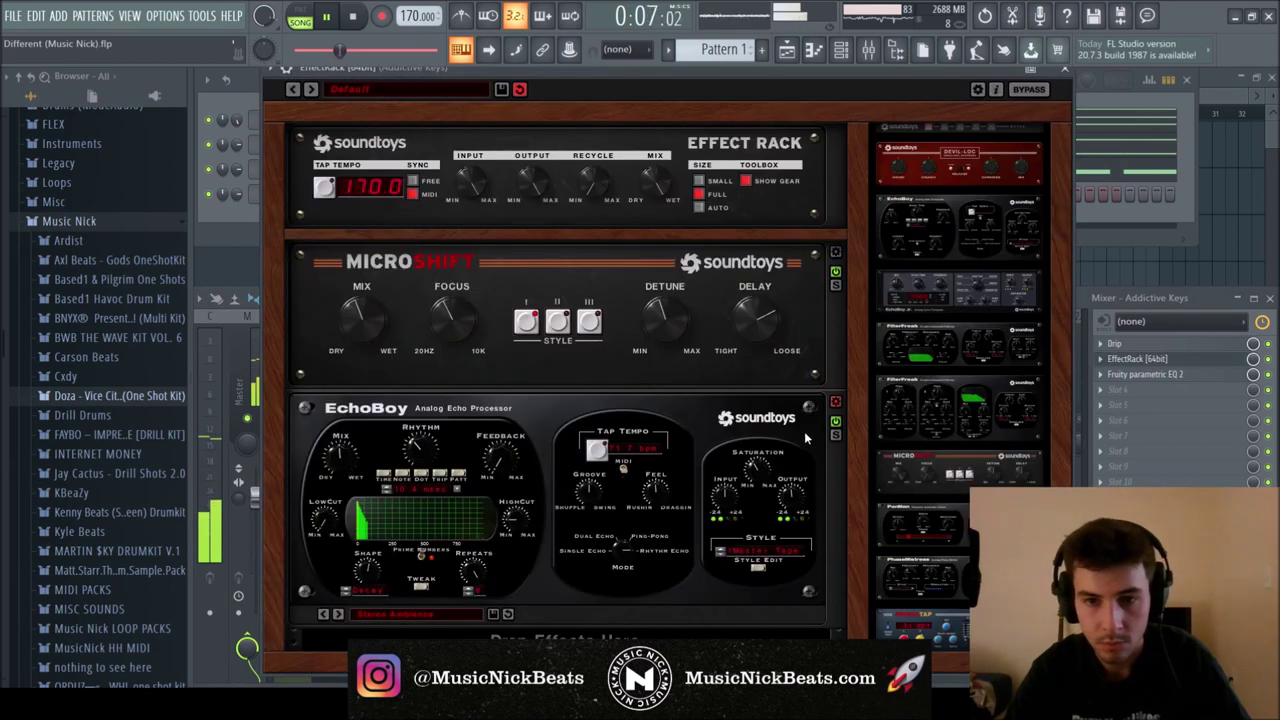
pyautogui.scroll(-4, 920, 530)
pyautogui.moveTo(922, 526); pyautogui.dragTo(583, 637)
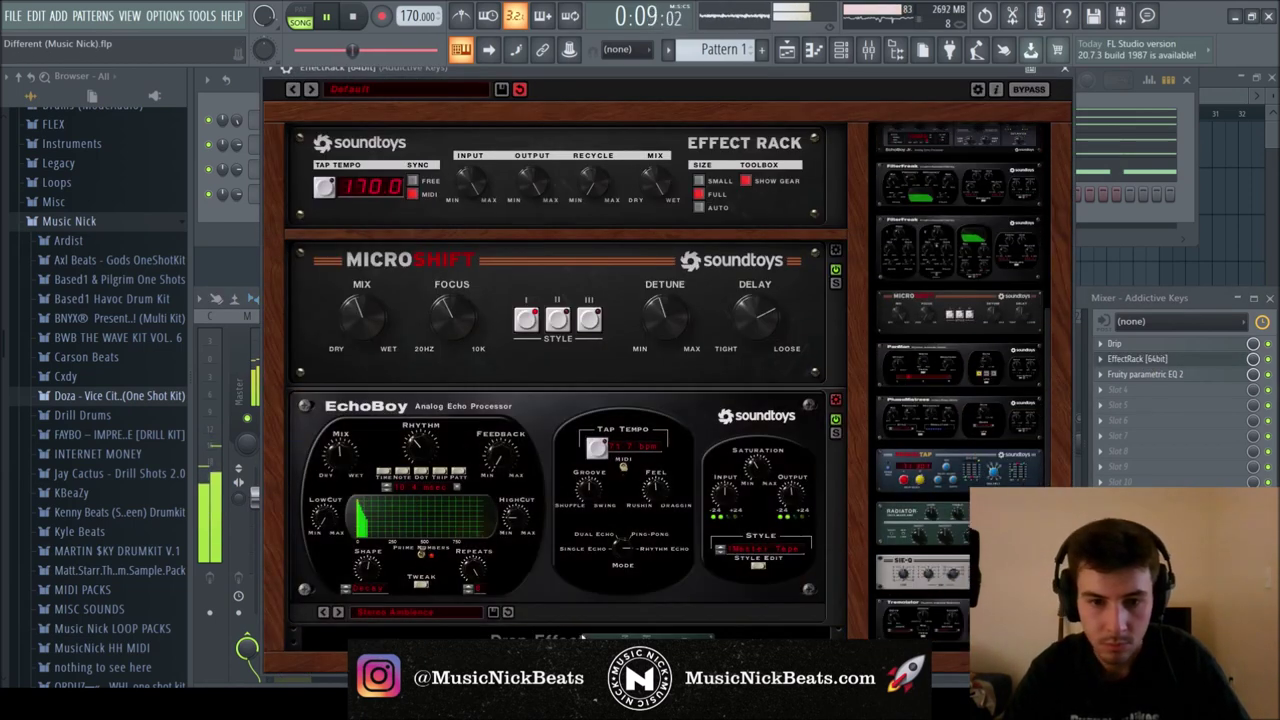
pyautogui.scroll(-3, 434, 538)
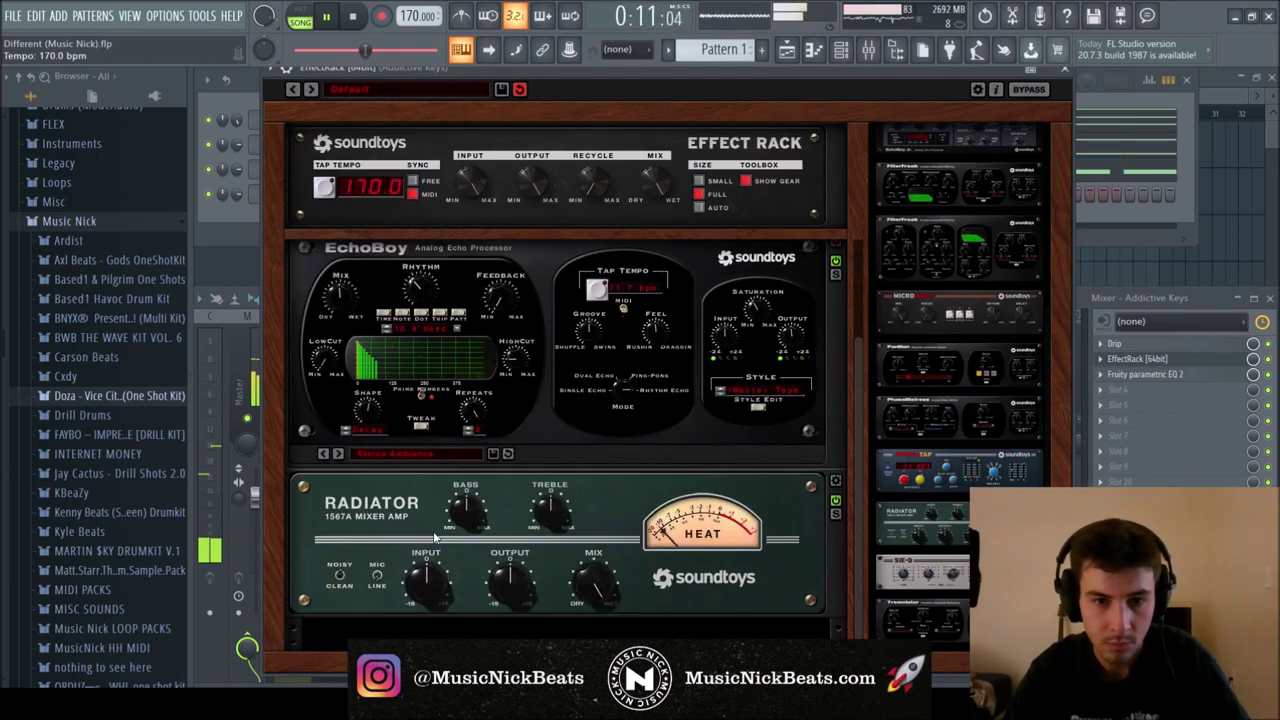
pyautogui.moveTo(462, 512); pyautogui.dragTo(465, 496)
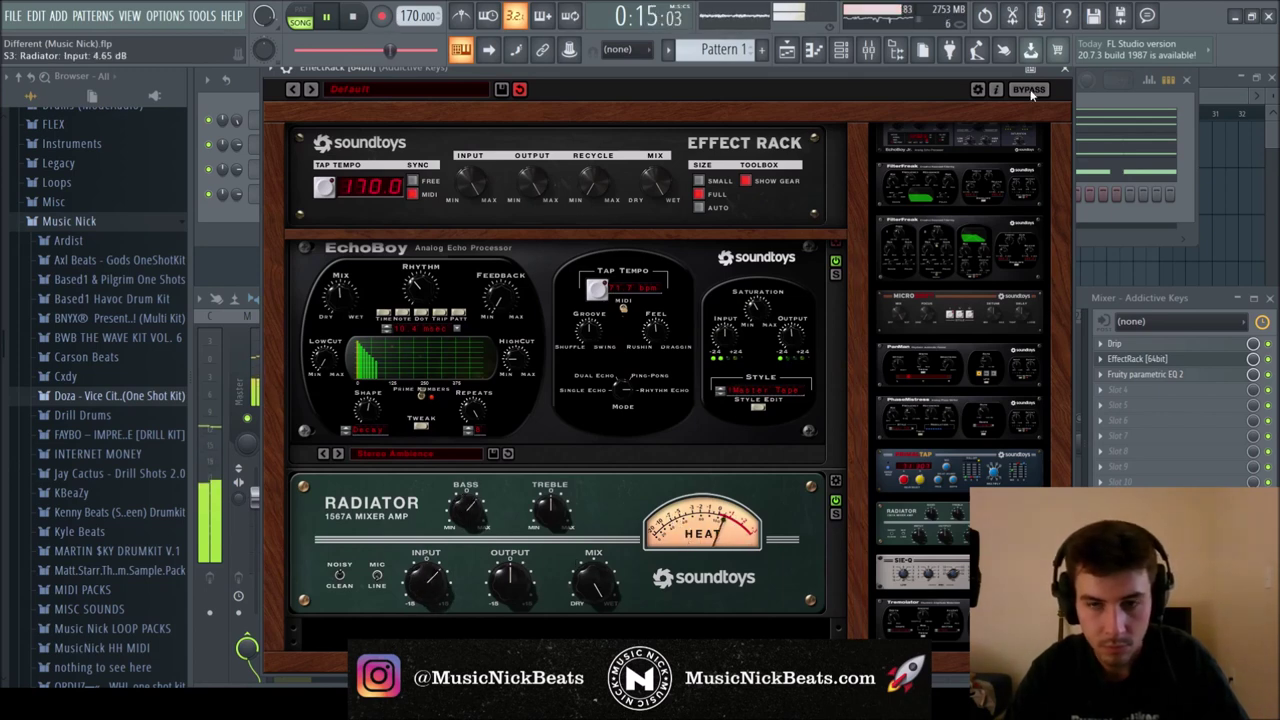
pyautogui.click(1063, 70)
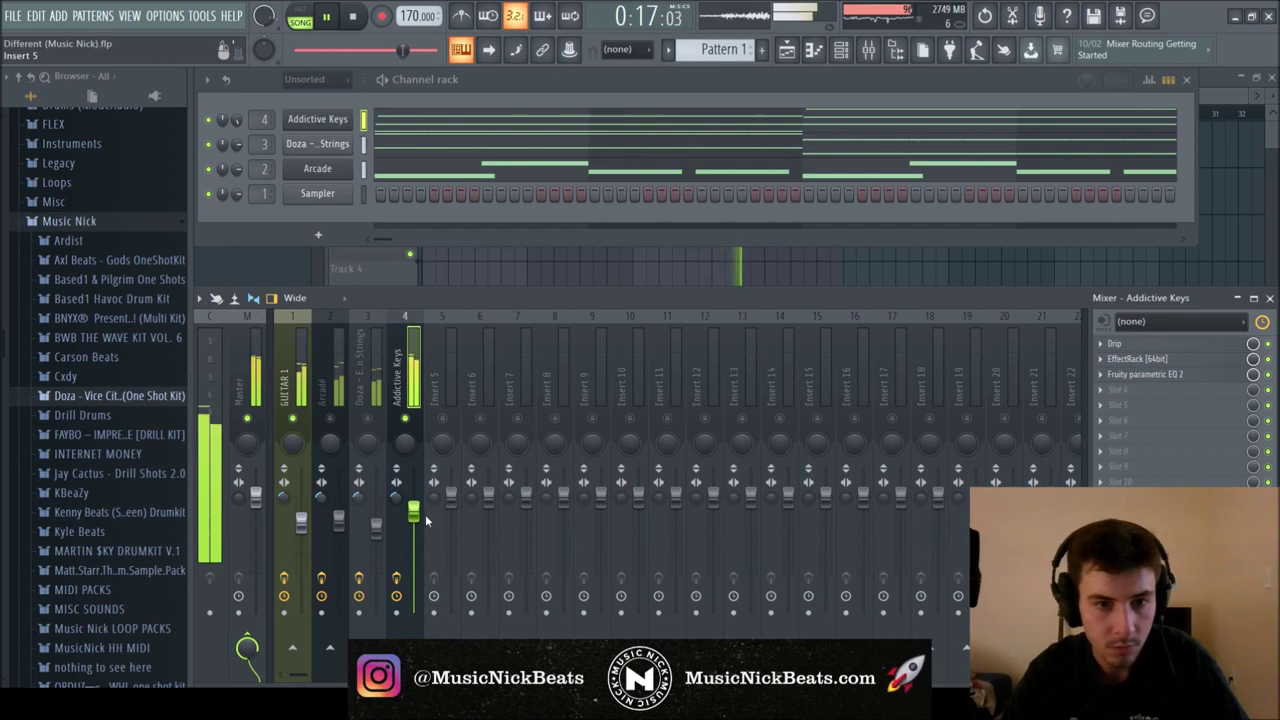
# Lower the mixer volumes of the Addictive Keys and Einstein Strings tracks
pyautogui.moveTo(413, 518); pyautogui.dragTo(413, 528)
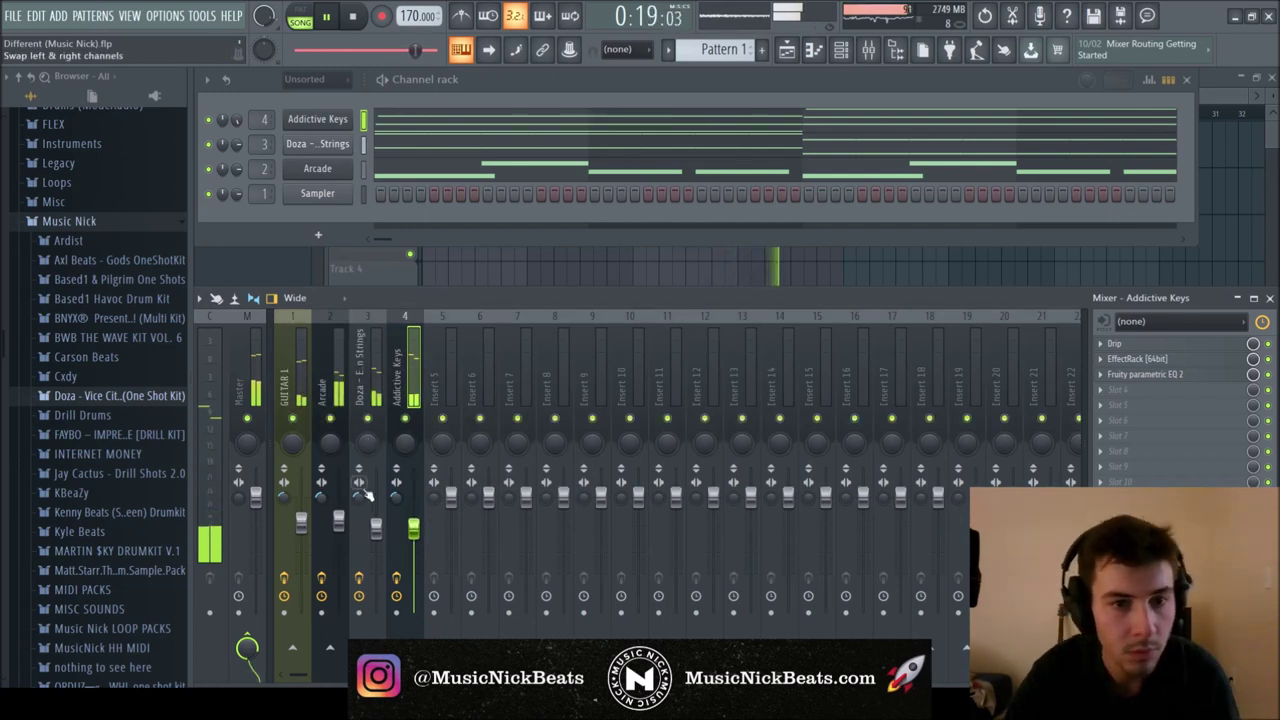
pyautogui.click(340, 522)
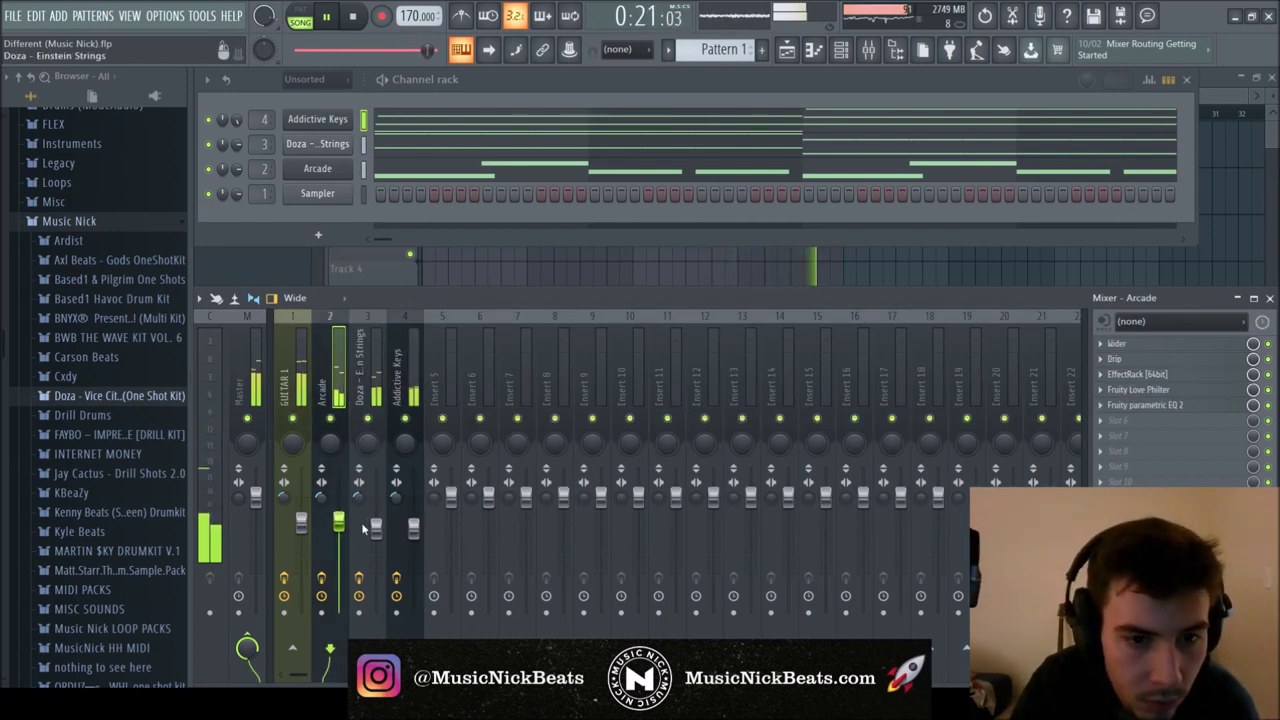
pyautogui.moveTo(376, 528); pyautogui.dragTo(377, 538)
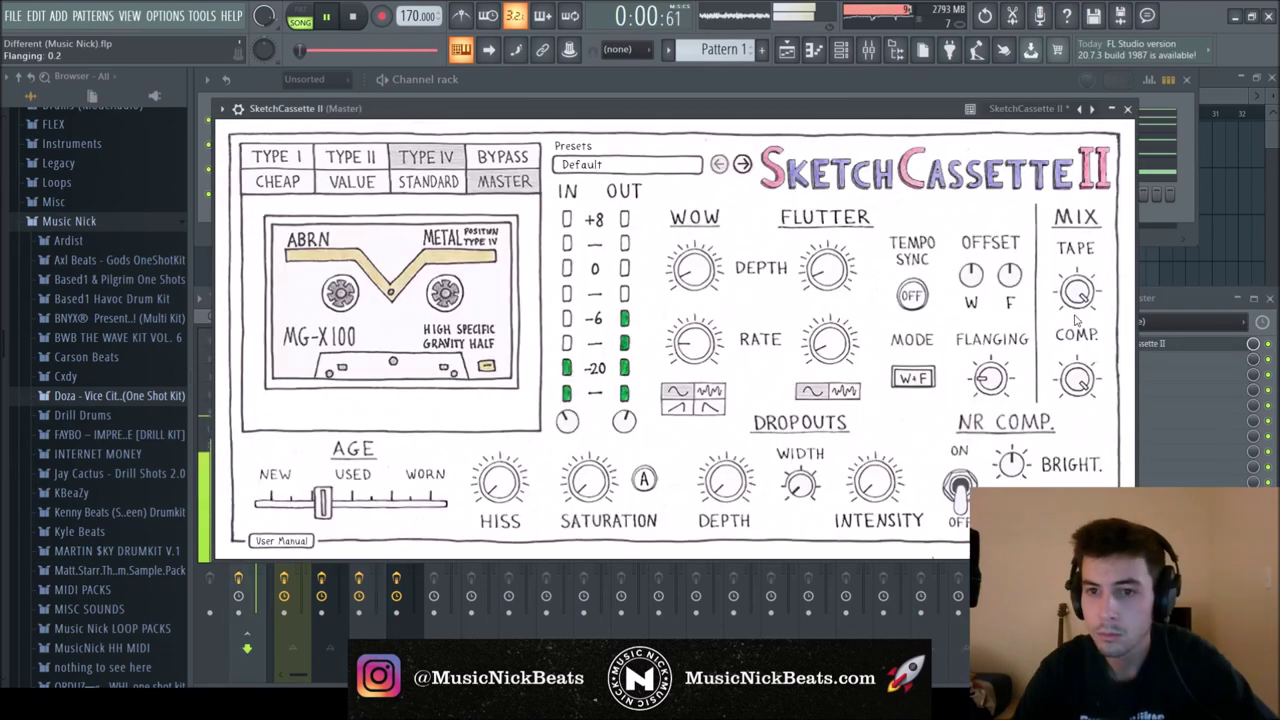
# In the Master's SketchCassette II, set the compressor mix to 50.1% and adjust the dropouts' depth, intensity and width
pyautogui.moveTo(1076, 379)
pyautogui.mouseDown()
pyautogui.moveTo(1083, 408)
pyautogui.moveTo(1089, 399)
pyautogui.mouseUp()
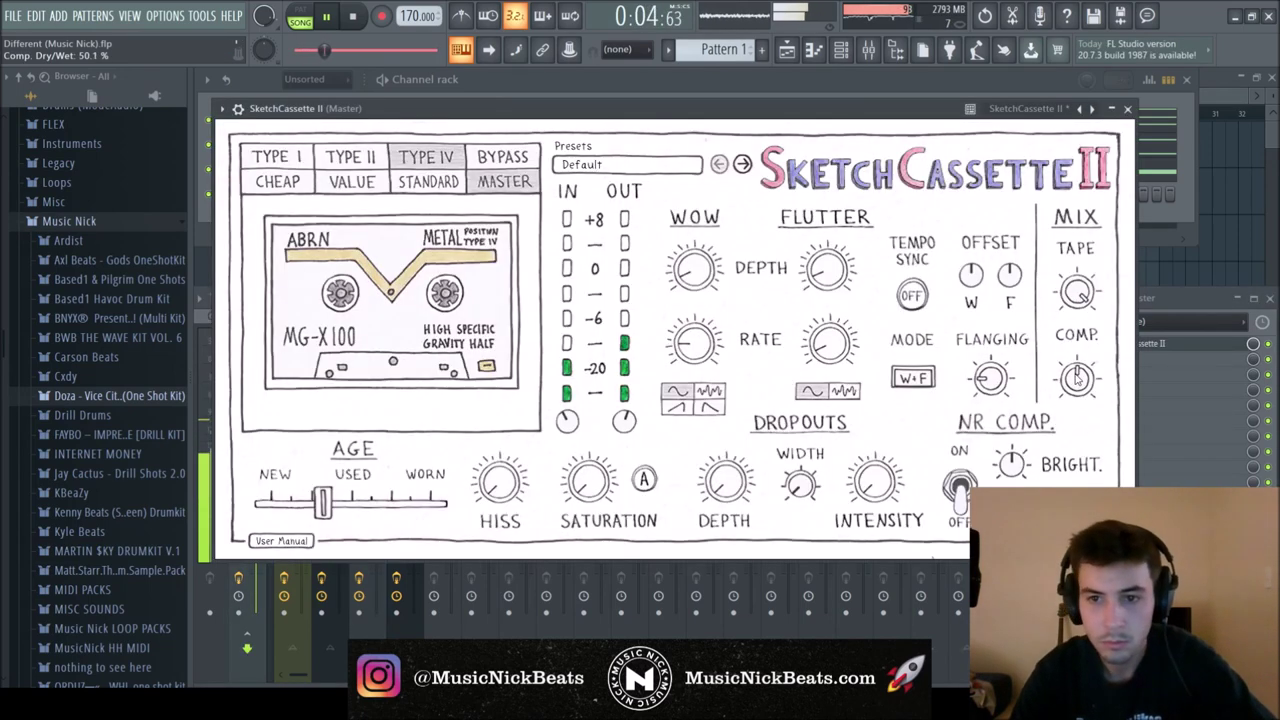
pyautogui.moveTo(718, 489); pyautogui.dragTo(720, 460)
pyautogui.moveTo(873, 485); pyautogui.dragTo(873, 440)
pyautogui.moveTo(800, 485); pyautogui.dragTo(797, 360)
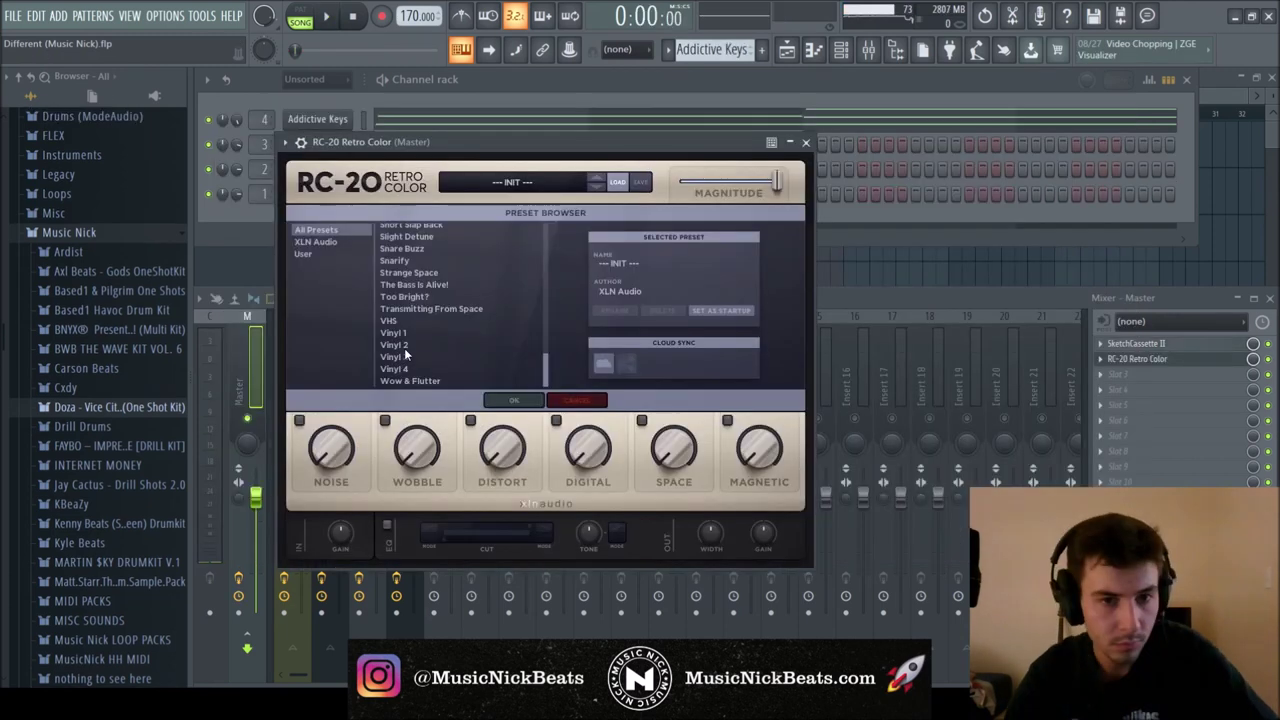
# Load RC-20's Vinyl 2 preset on the Master, reduce its noise, widen the EQ cut to 118–12846 Hz, and disable Wobble
pyautogui.click(408, 345)
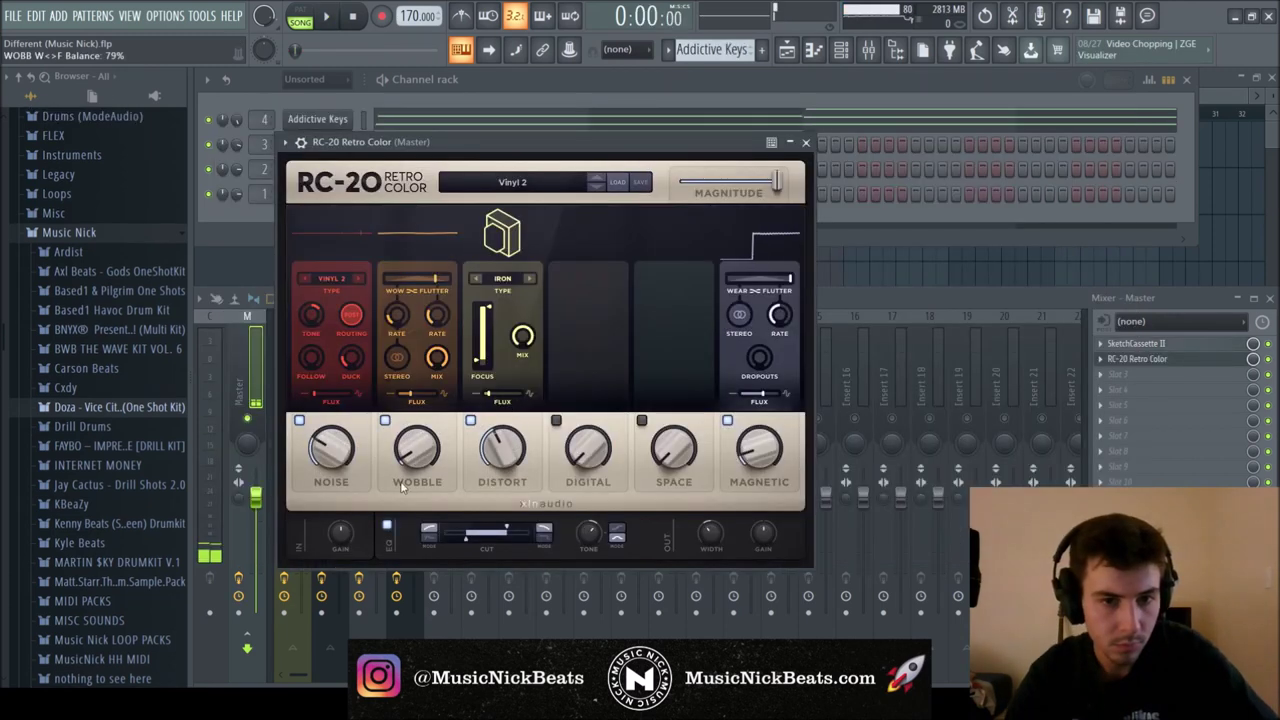
pyautogui.press('space')
pyautogui.moveTo(333, 461); pyautogui.dragTo(331, 504)
pyautogui.moveTo(478, 540)
pyautogui.mouseDown()
pyautogui.moveTo(507, 543)
pyautogui.moveTo(486, 538)
pyautogui.mouseUp()
pyautogui.click(617, 533)
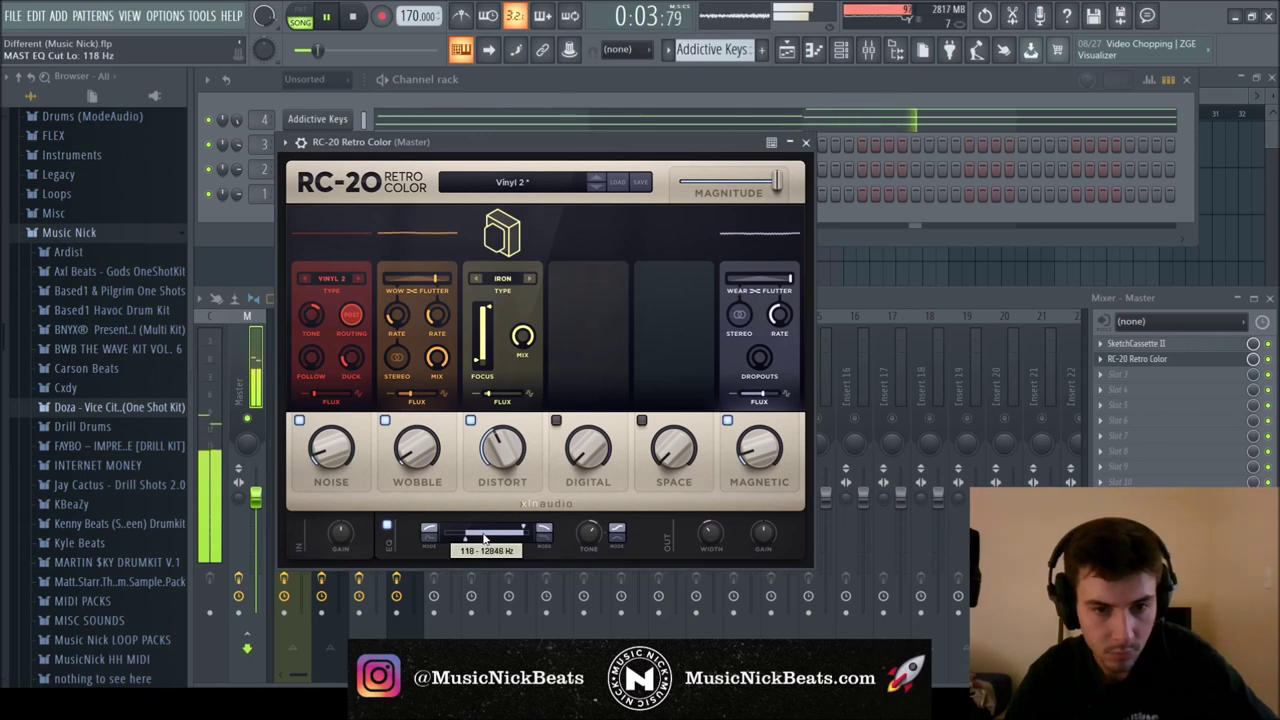
pyautogui.click(385, 421)
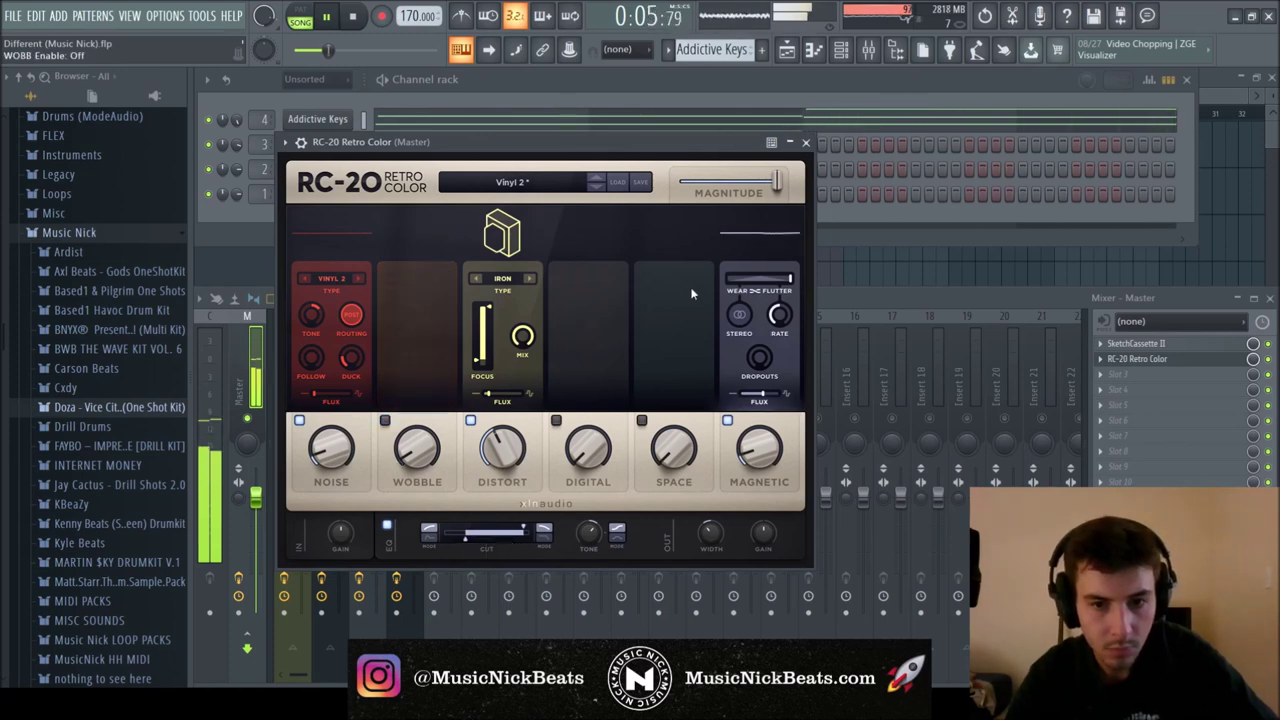
pyautogui.click(806, 142)
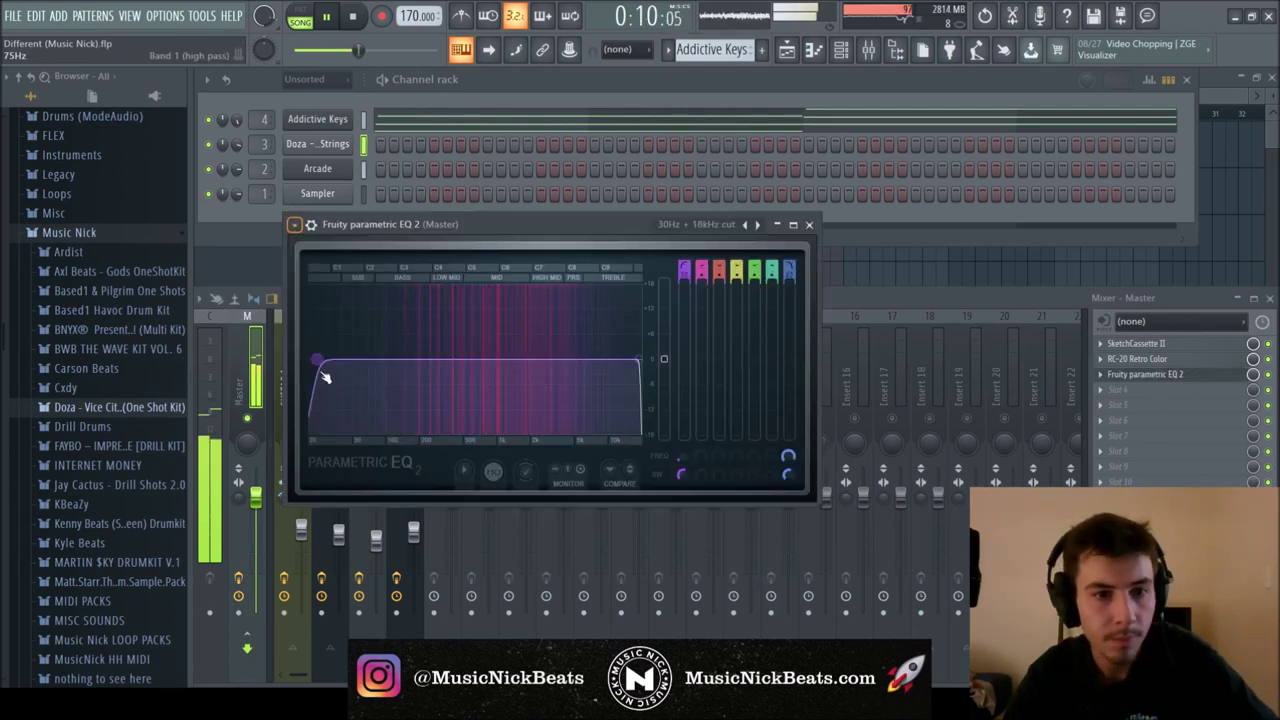
pyautogui.press('space')
pyautogui.scroll(5, 322, 370)
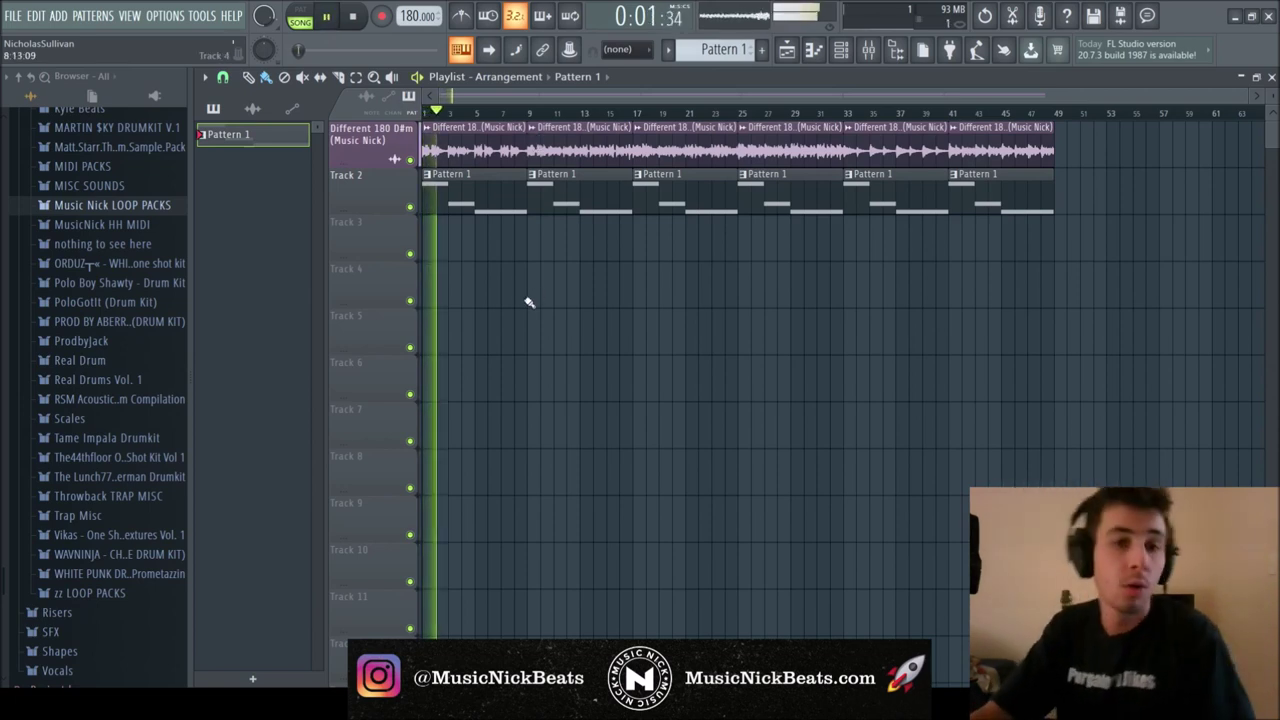
# Show the channel rack and mixer, and expand the Bootleg Artist Kit in the browser's Ardist folder
pyautogui.press('F6')
pyautogui.press('F9')
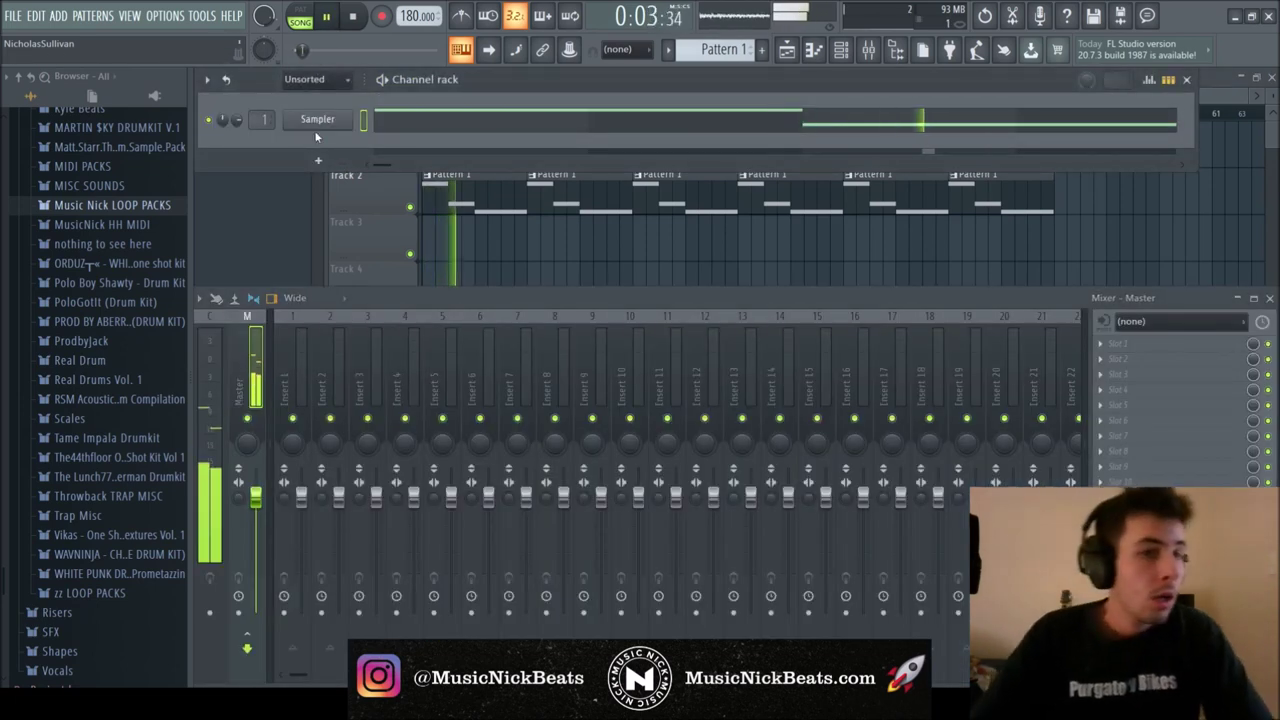
pyautogui.scroll(6, 19, 204)
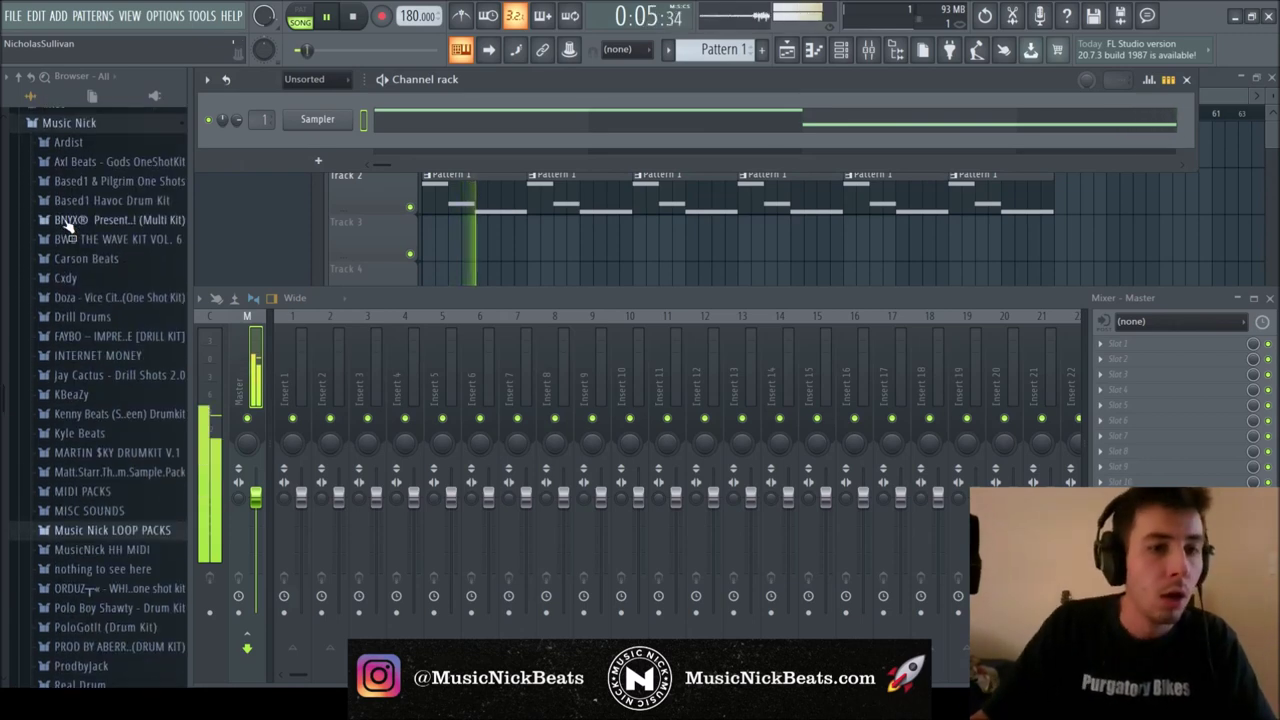
pyautogui.click(99, 167)
pyautogui.click(96, 164)
pyautogui.click(82, 145)
pyautogui.scroll(-2, 78, 180)
pyautogui.scroll(2, 90, 215)
pyautogui.click(104, 202)
pyautogui.scroll(-2, 103, 215)
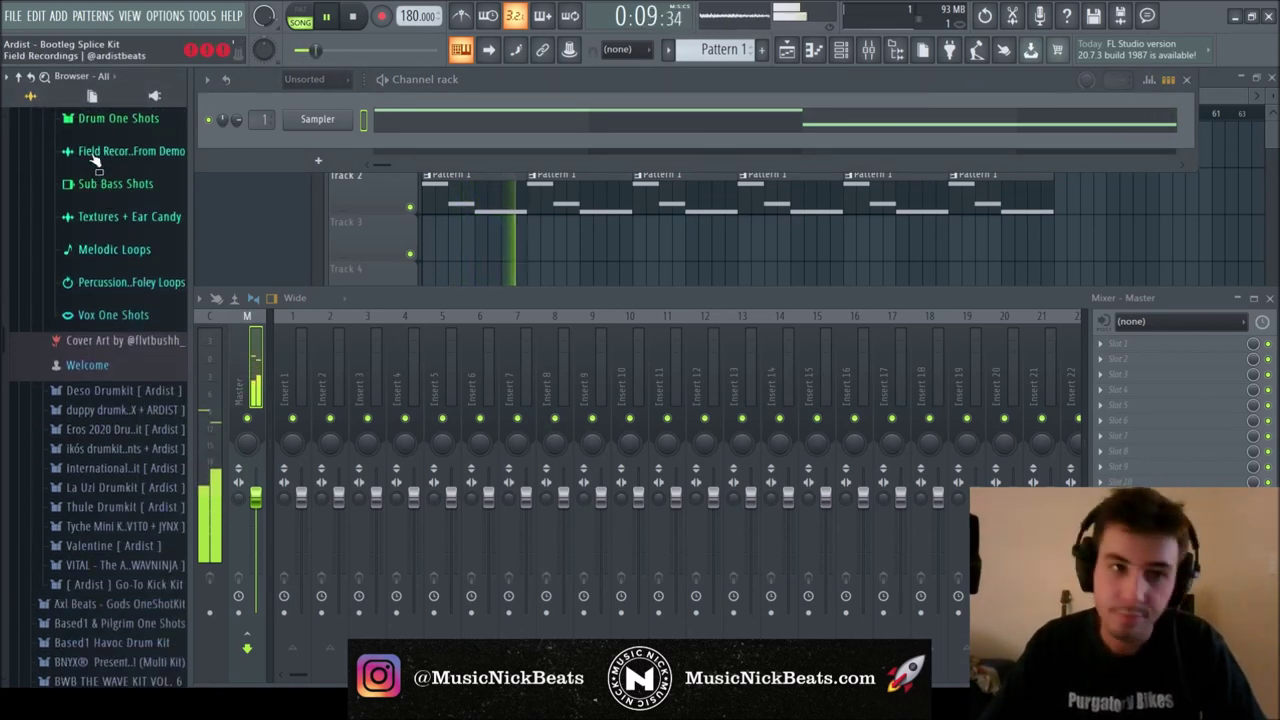
# Audition the claps in the kit's Drum One Shots folder and add Clap_Rocket to the channel rack
pyautogui.click(105, 124)
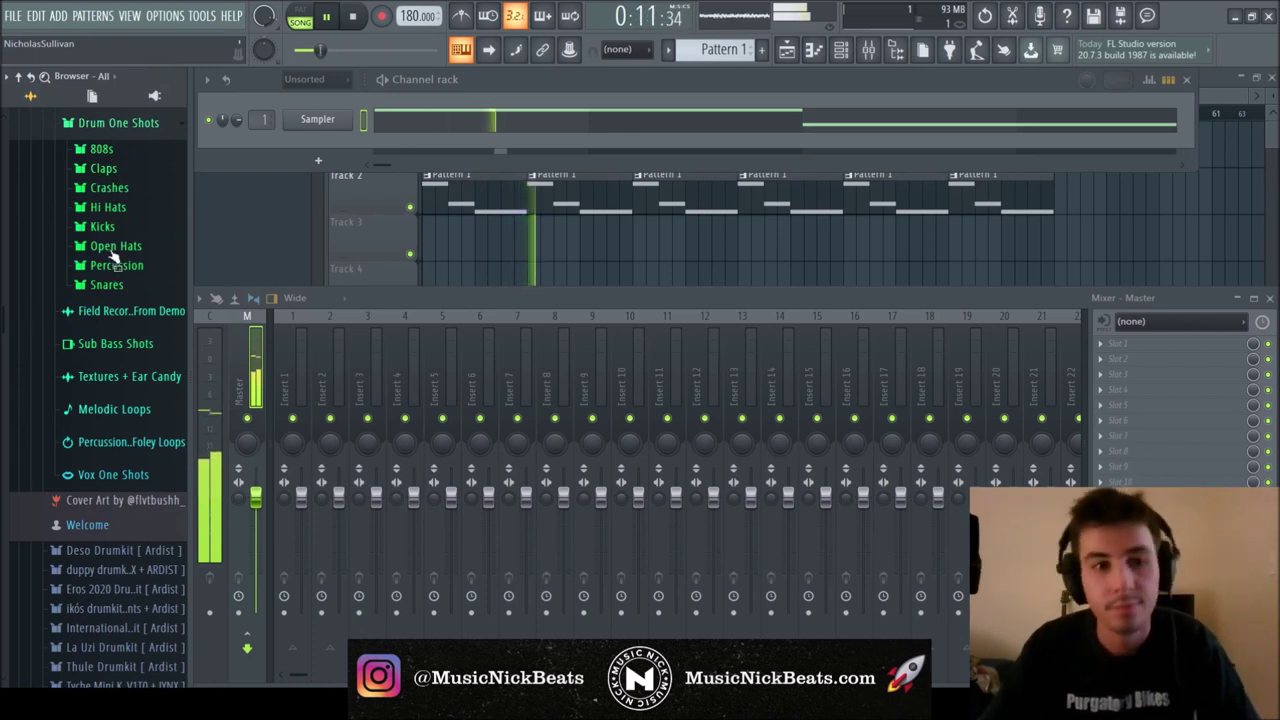
pyautogui.click(104, 172)
pyautogui.click(127, 224)
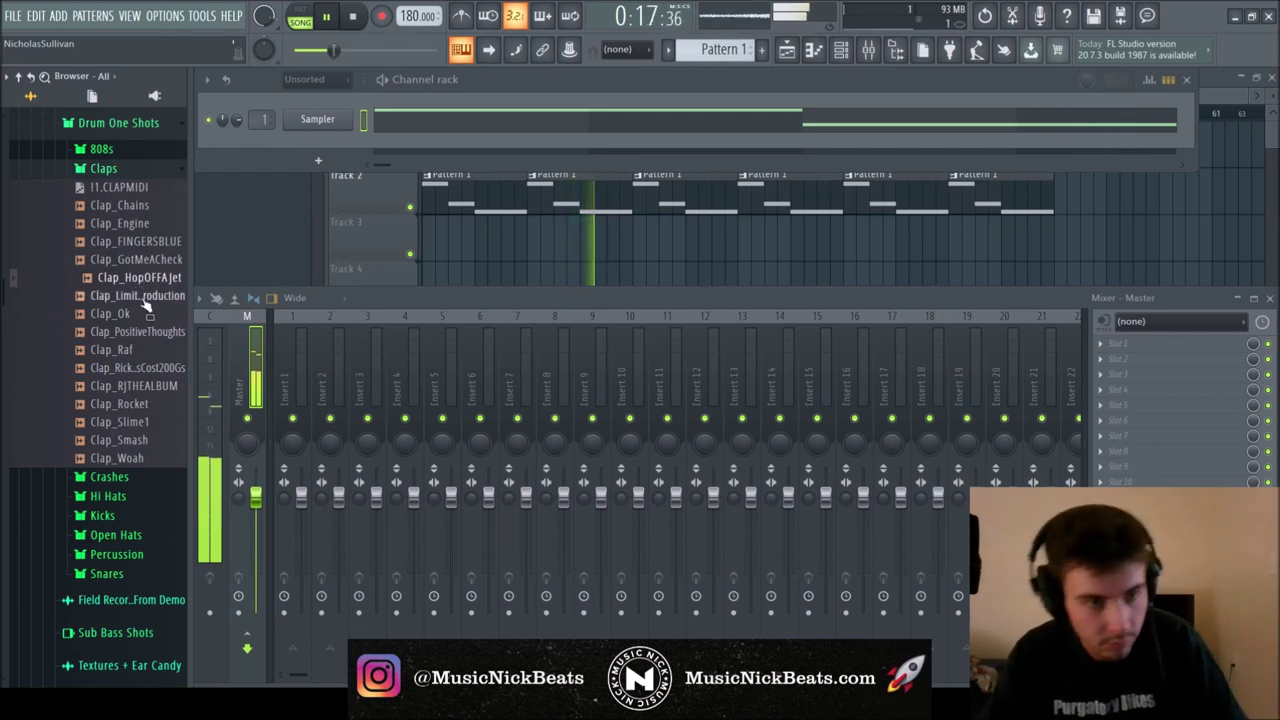
pyautogui.click(140, 368)
pyautogui.scroll(-3, 140, 360)
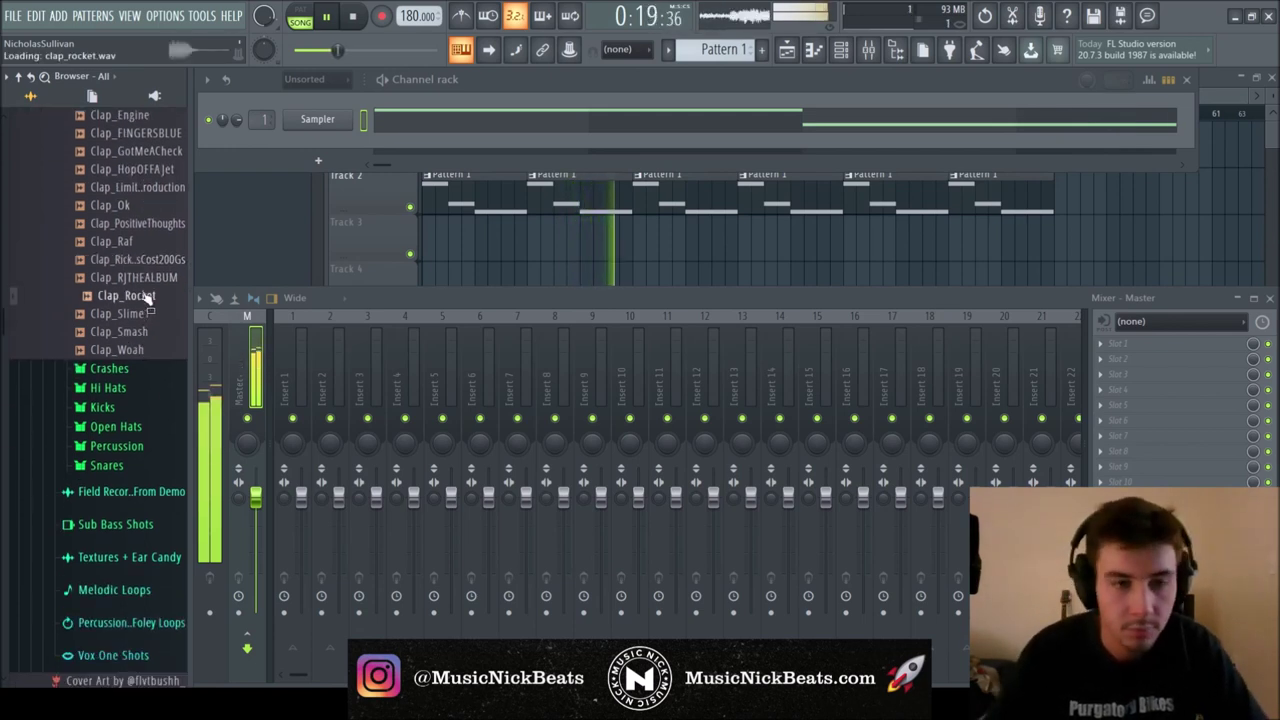
pyautogui.moveTo(328, 145); pyautogui.dragTo(332, 148)
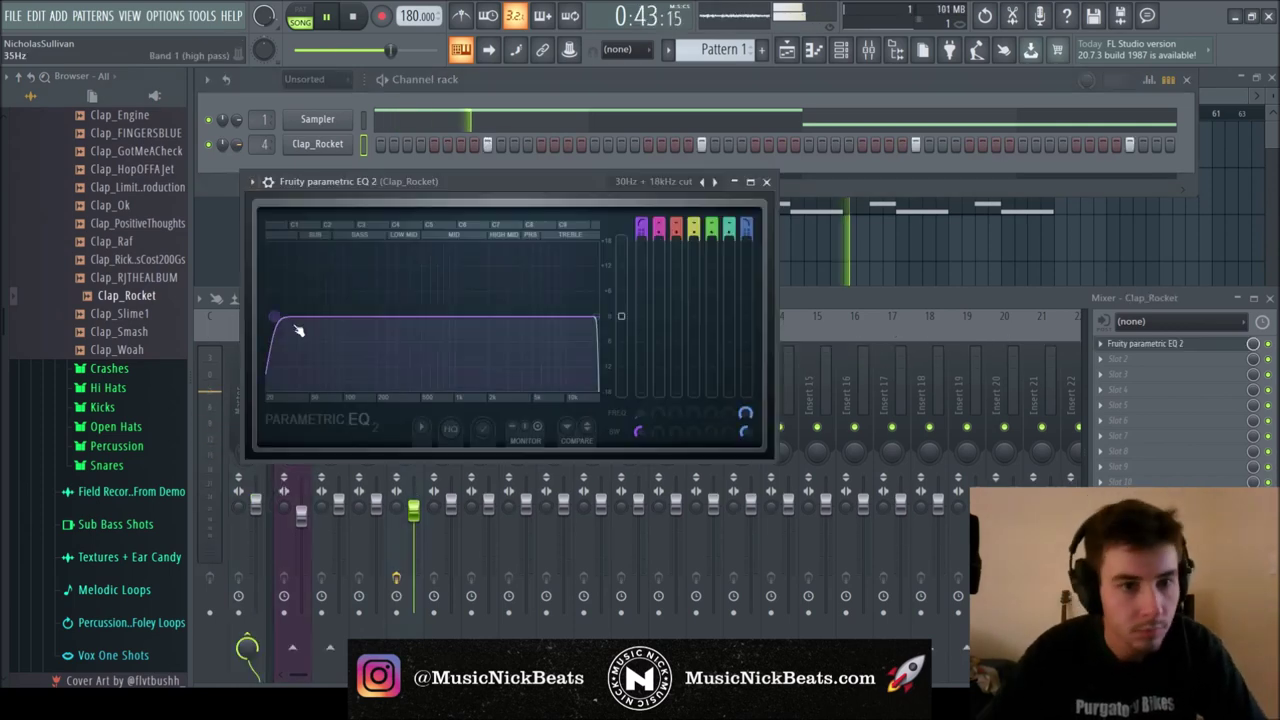
# Roll off Clap_Rocket's low end in its Fruity parametric EQ 2 and trim the silent tail of its sample
pyautogui.moveTo(277, 334); pyautogui.dragTo(400, 320)
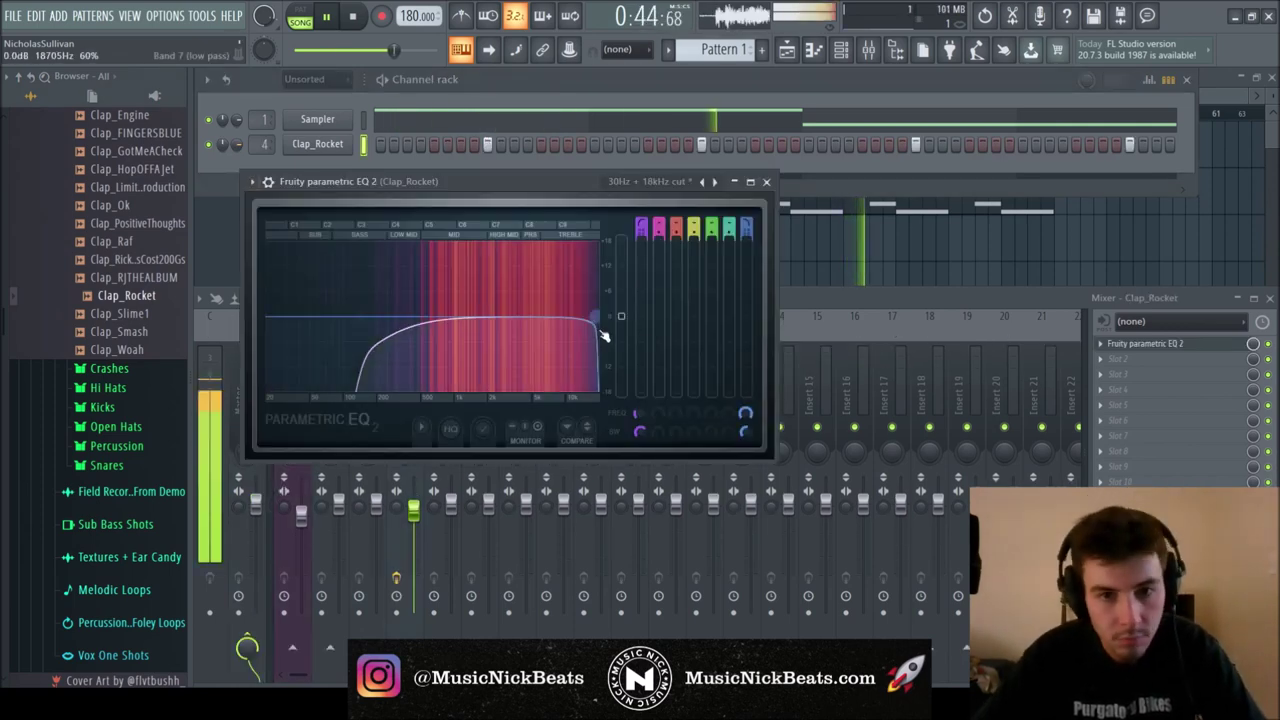
pyautogui.click(766, 182)
pyautogui.click(317, 144)
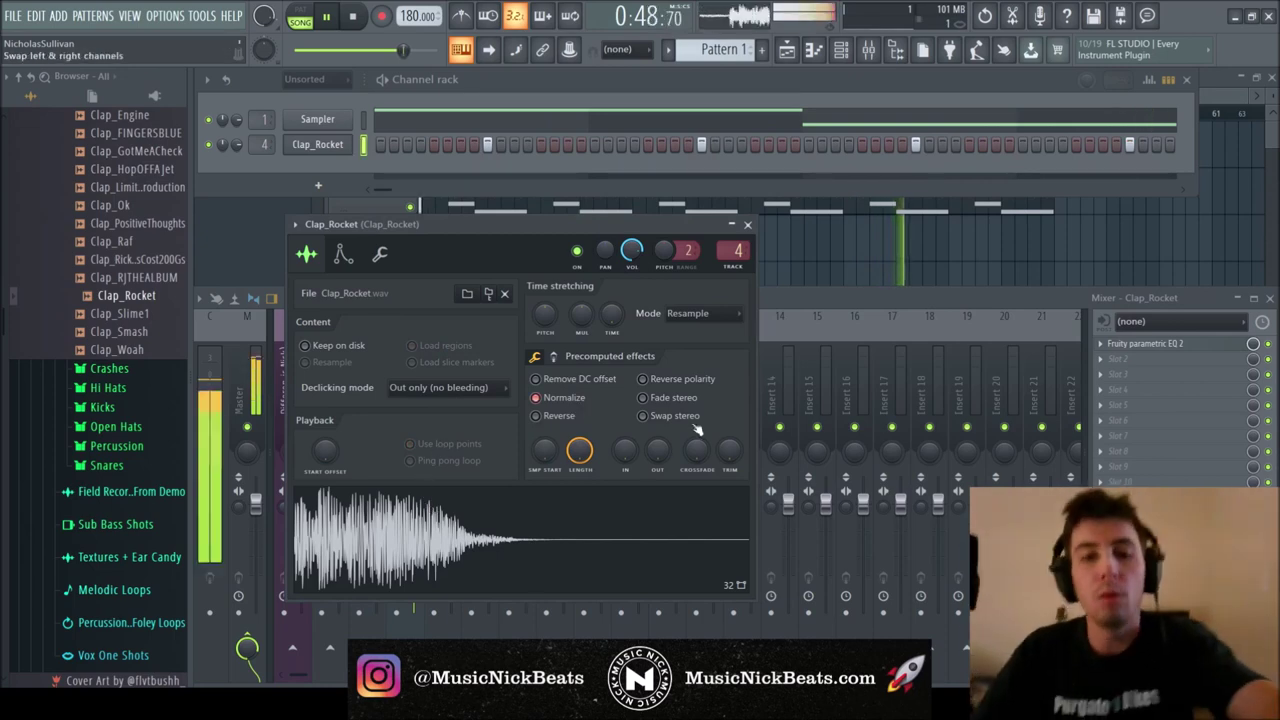
pyautogui.moveTo(727, 457); pyautogui.dragTo(663, 307)
pyautogui.click(555, 356)
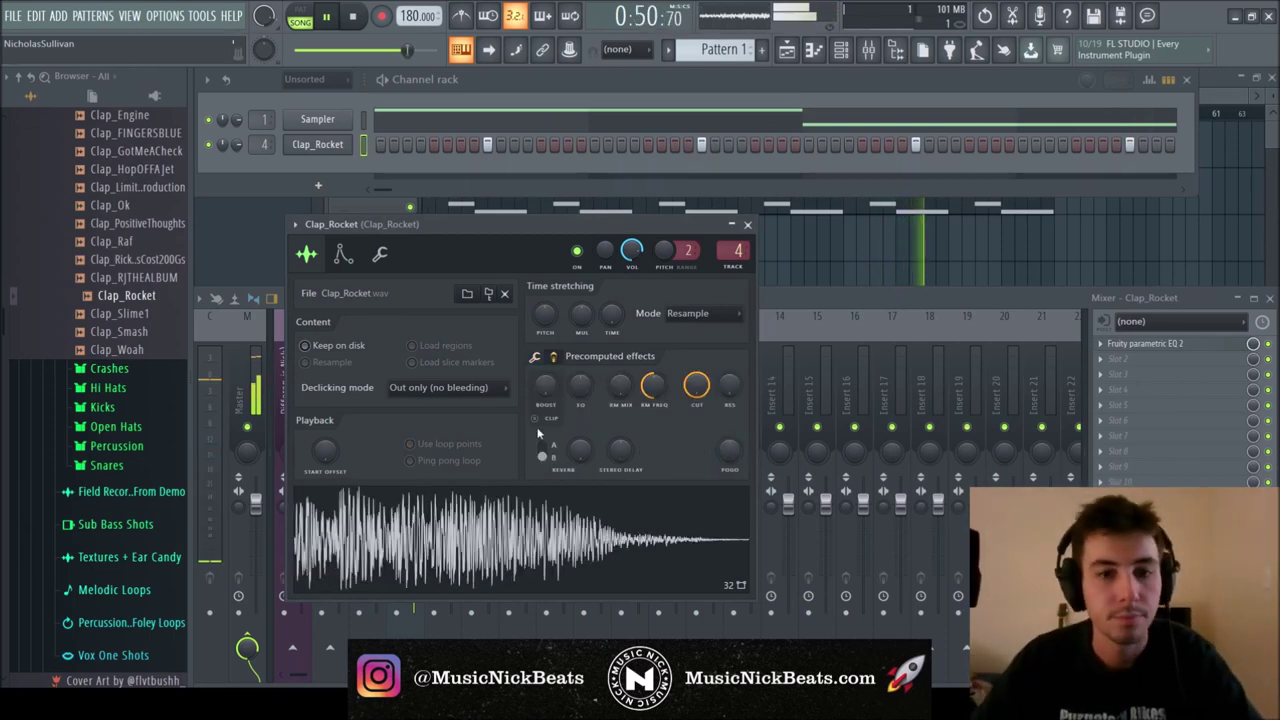
pyautogui.scroll(2, 544, 394)
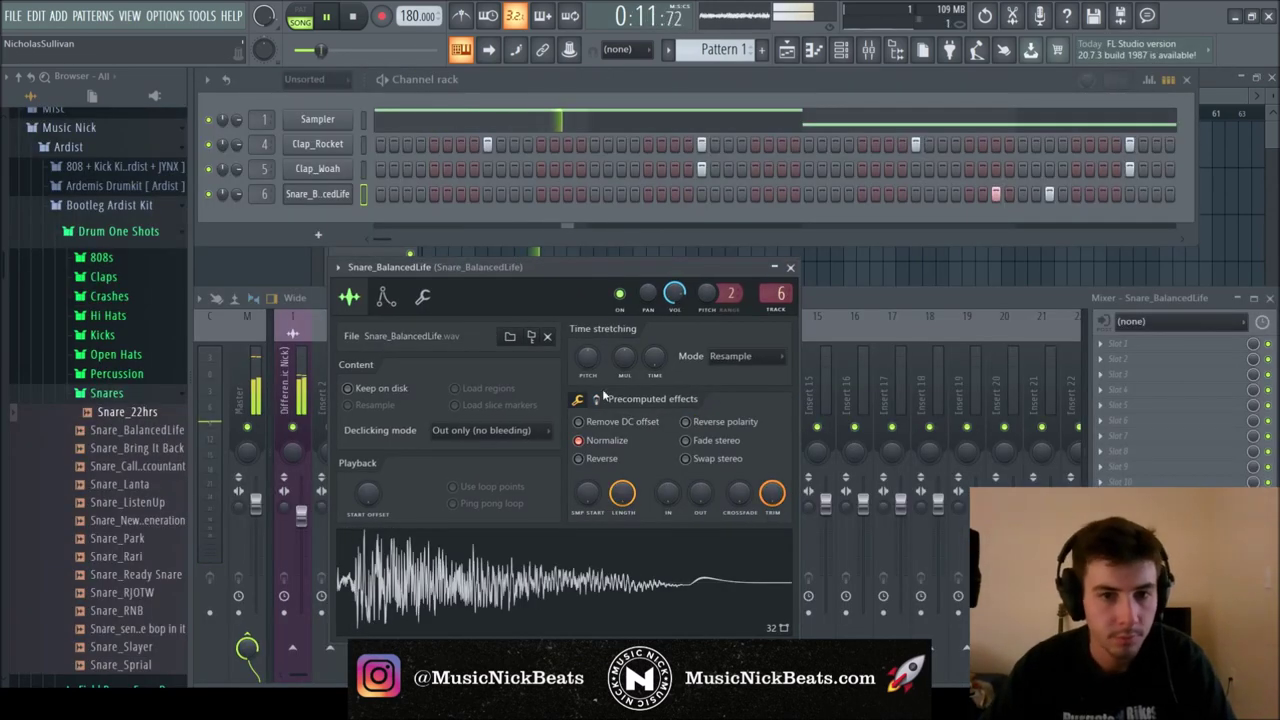
# Boost the Snare_BalancedLife sample slightly with clipping enabled in its precomputed effects
pyautogui.click(597, 399)
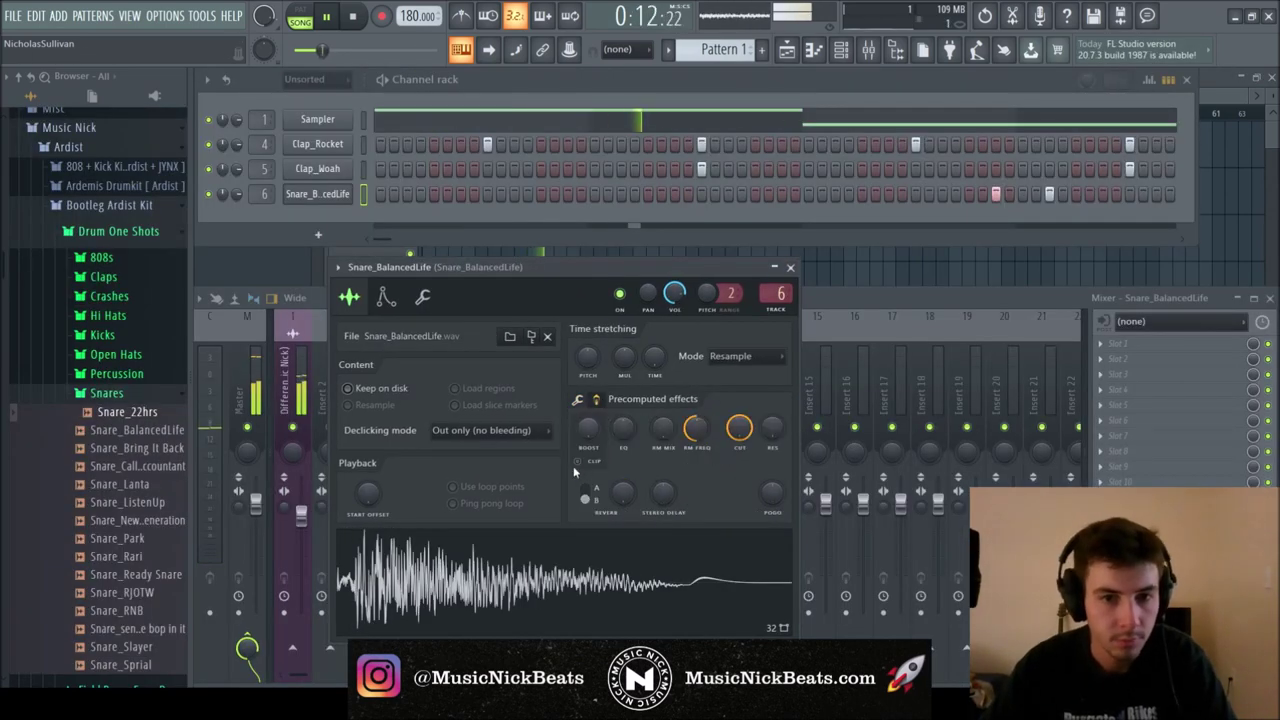
pyautogui.moveTo(587, 434); pyautogui.dragTo(587, 418)
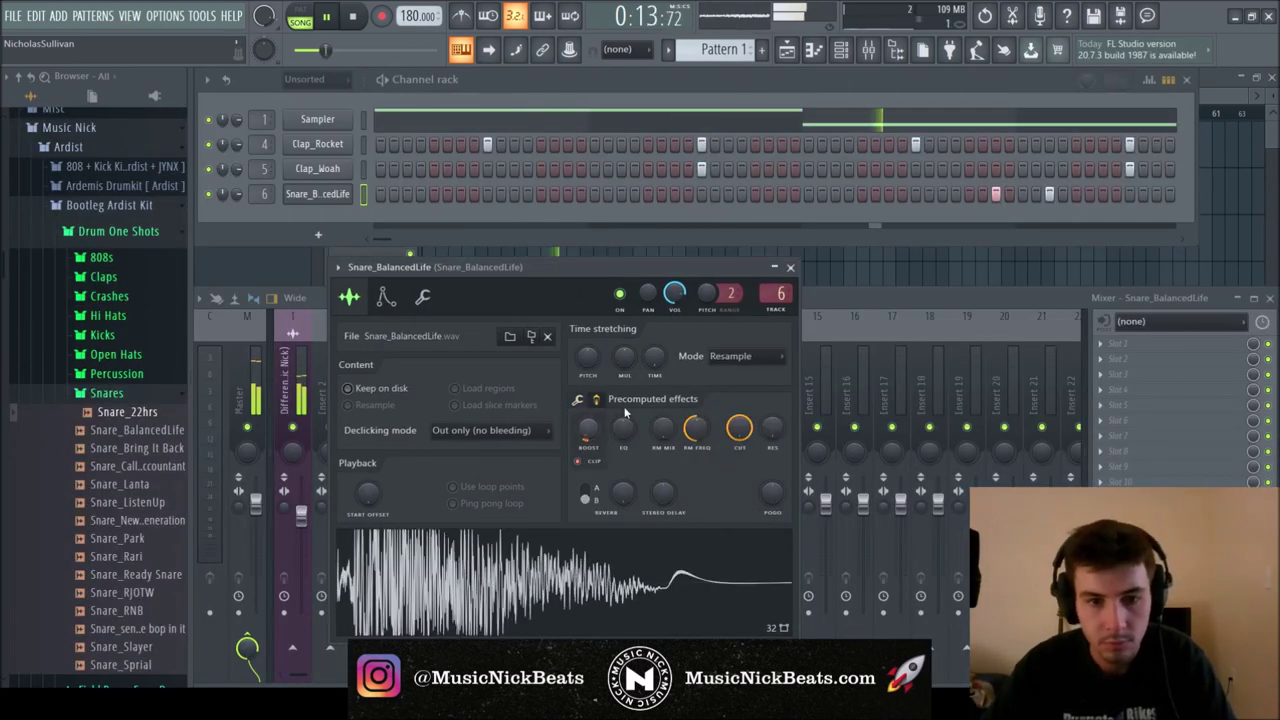
pyautogui.click(790, 268)
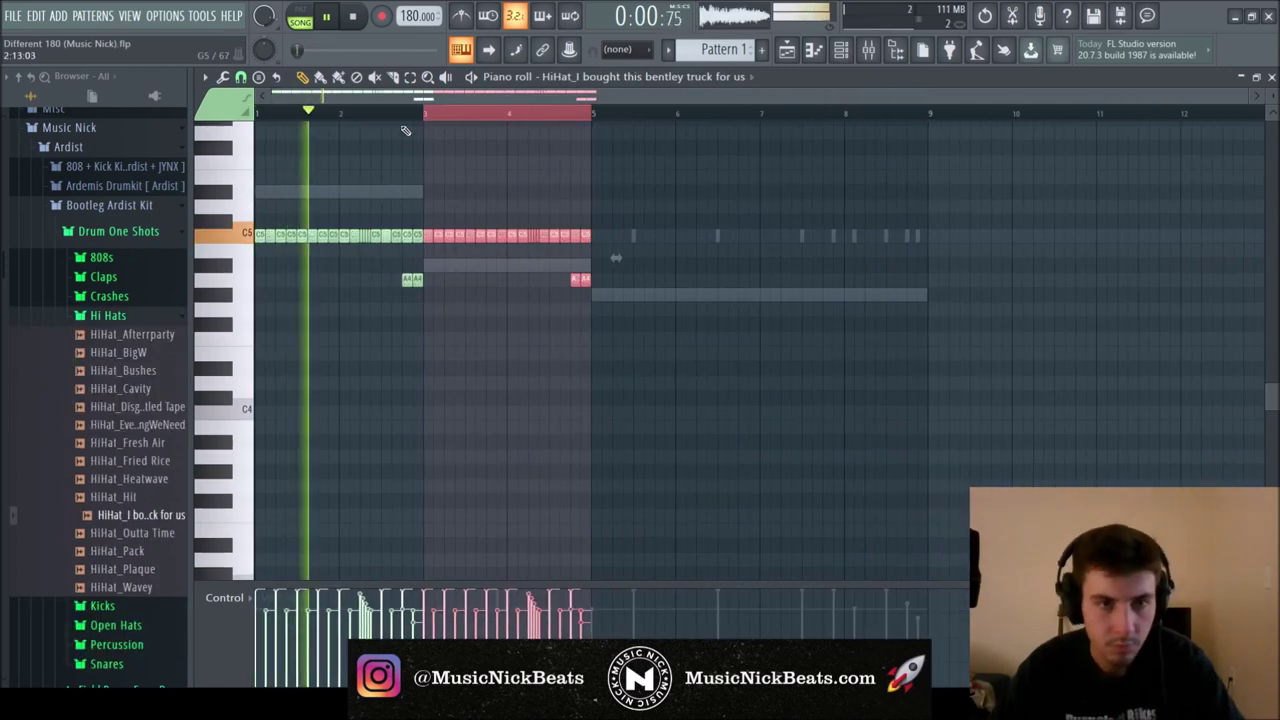
# Duplicate all the hi-hat notes to fill eight bars and leave the piano roll
pyautogui.hotkey('ctrl', 'a')
pyautogui.hotkey('ctrl', 'b')
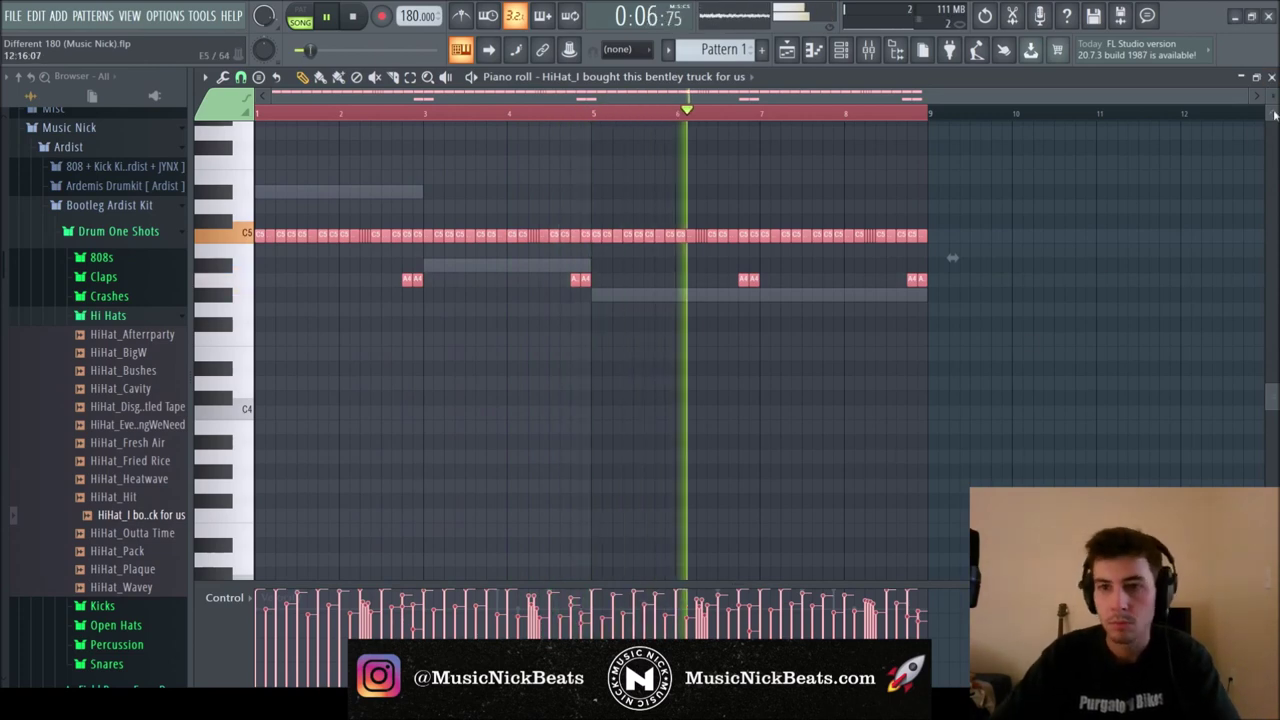
pyautogui.press('F7')
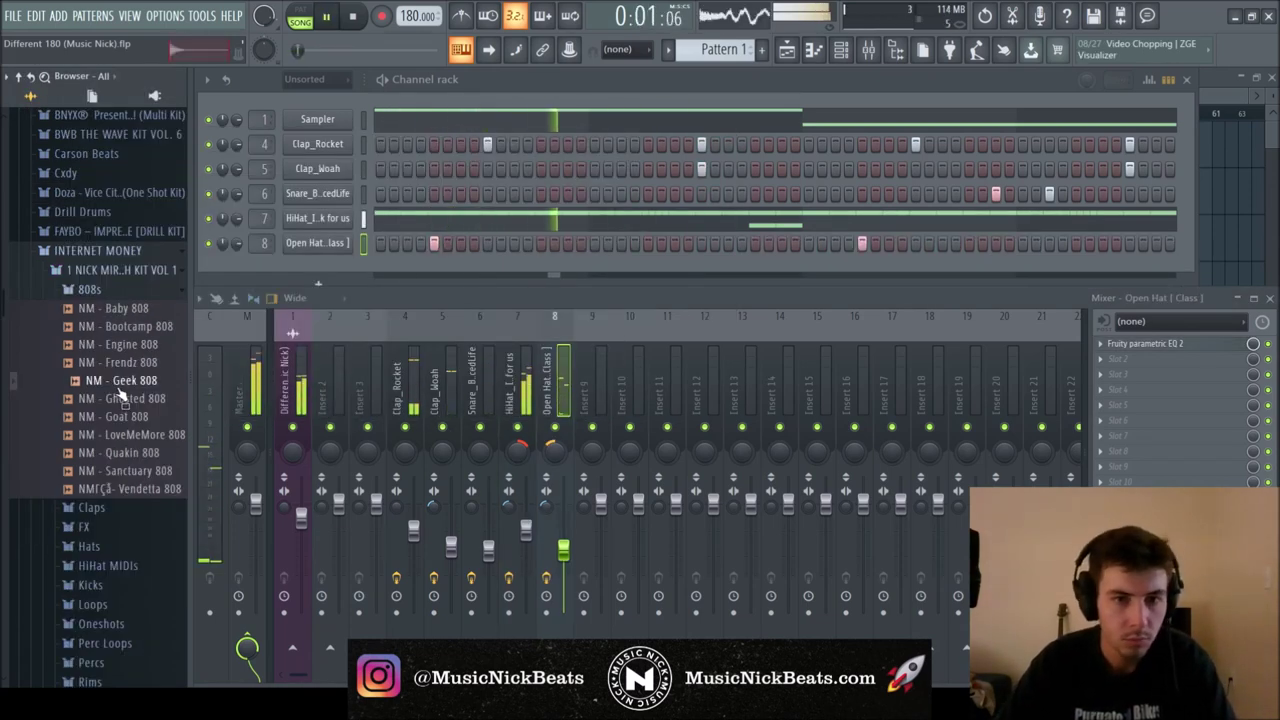
# Audition the NM - Ghosted 808 sample and place an A#4 note at the end of bar 4 in NM - Quakin 808's pattern
pyautogui.click(120, 398)
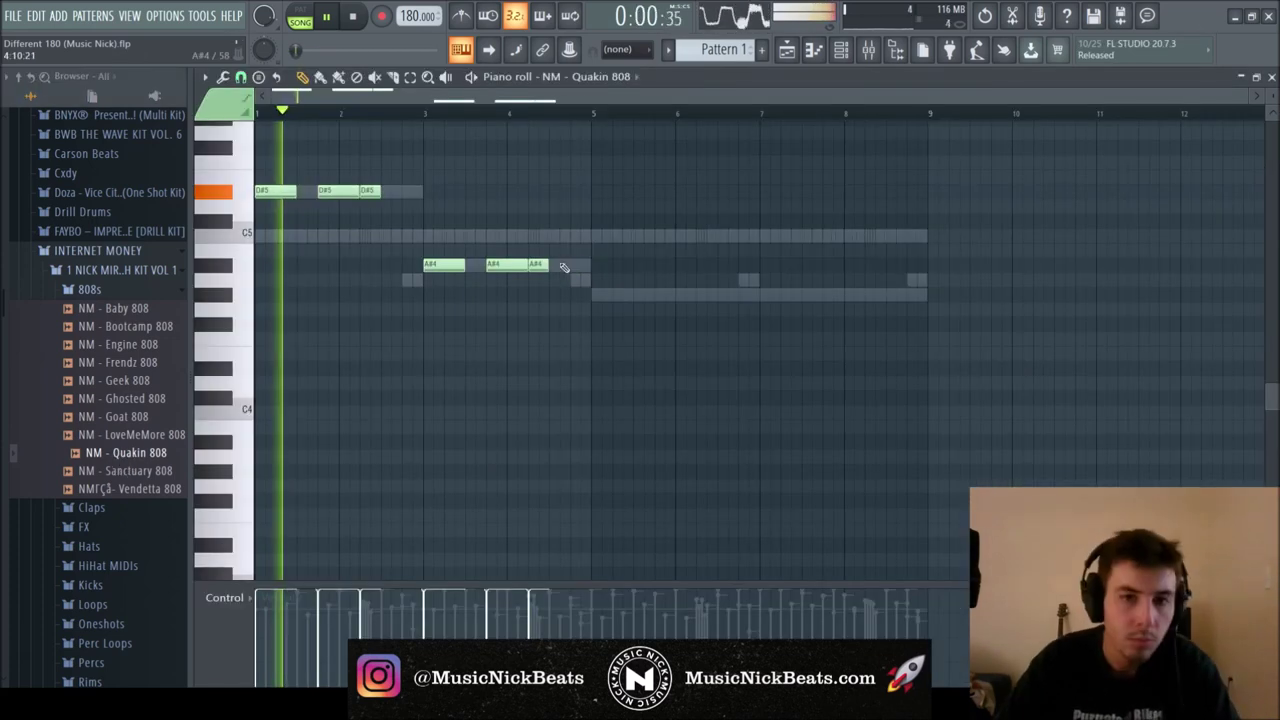
pyautogui.moveTo(576, 265); pyautogui.dragTo(593, 267)
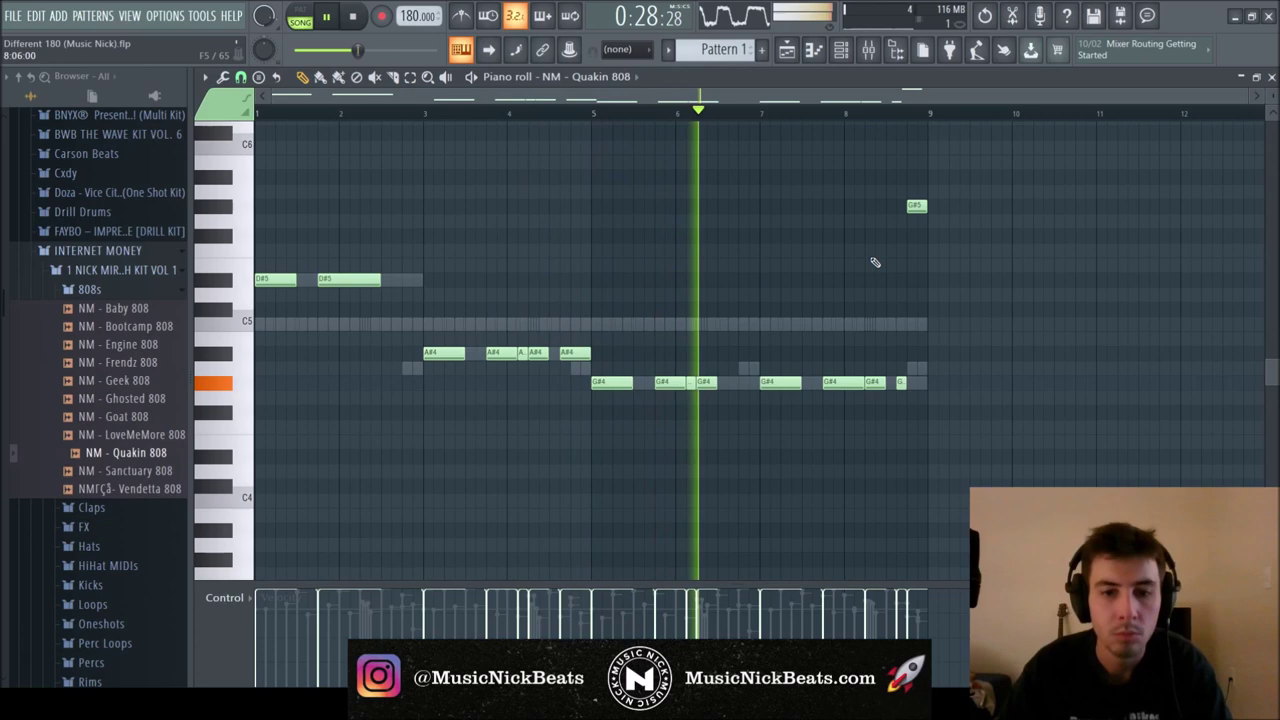
pyautogui.click(1271, 77)
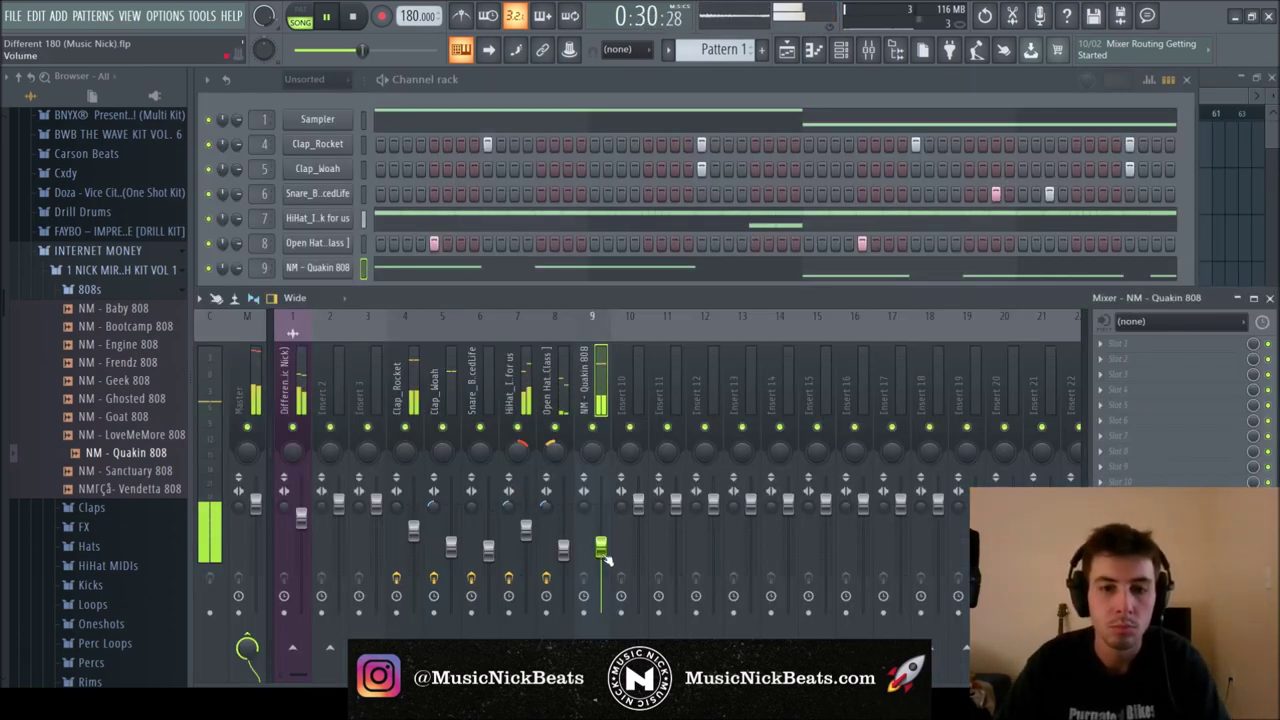
# Add the nm - berry kick sample from the Nick Mira - Forge Drum Kit's Kicks folder as a new channel below NM - Quakin 808
pyautogui.click(112, 292)
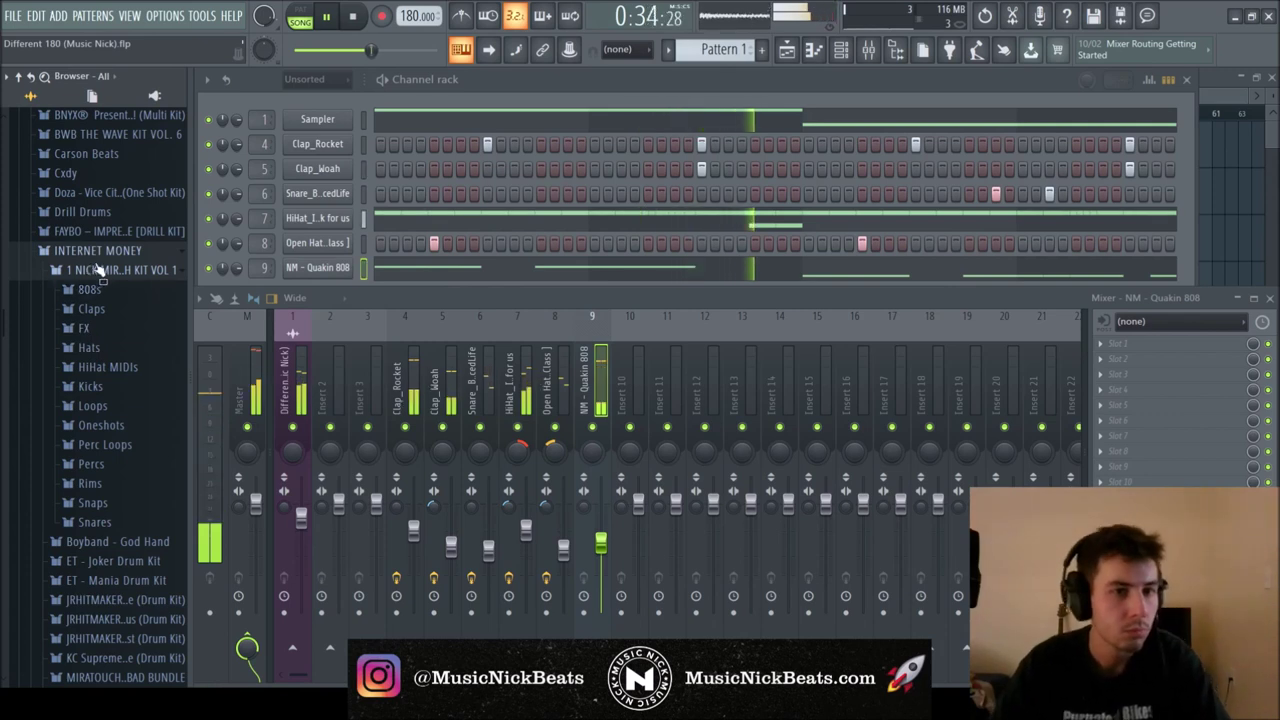
pyautogui.click(92, 272)
pyautogui.click(568, 99)
pyautogui.scroll(-2, 90, 400)
pyautogui.click(74, 416)
pyautogui.click(88, 512)
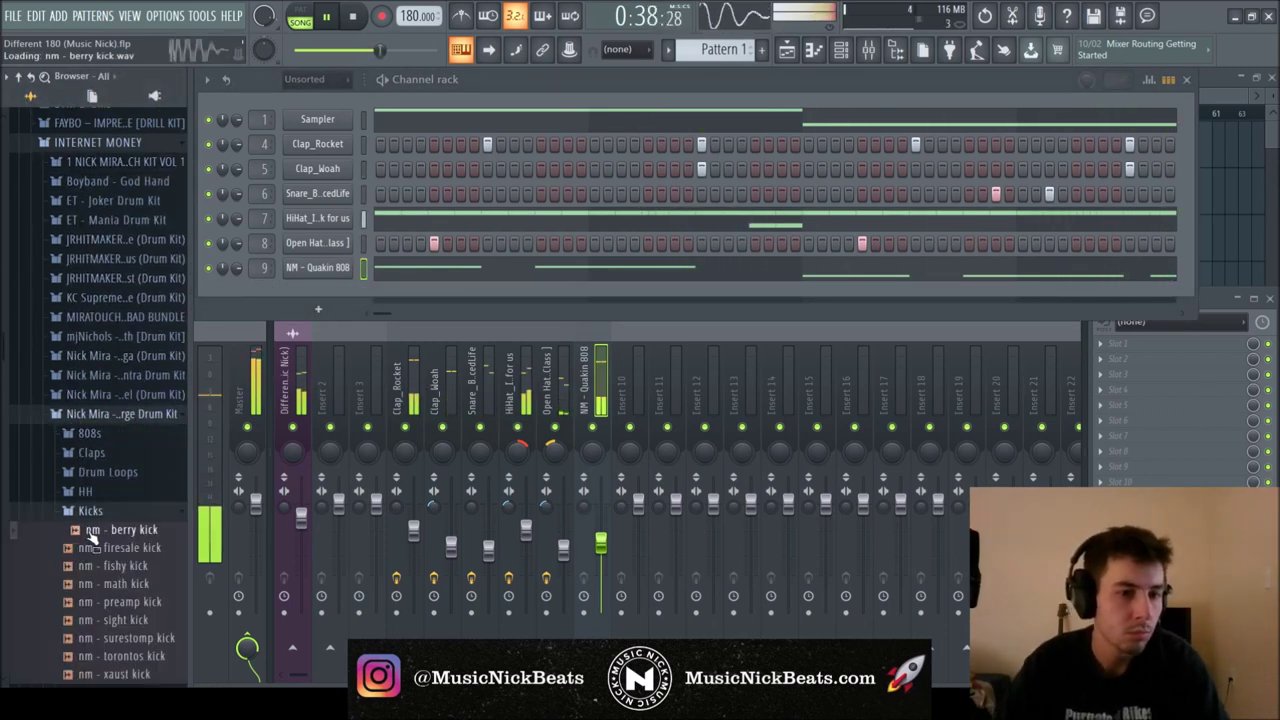
pyautogui.moveTo(320, 298); pyautogui.dragTo(320, 298)
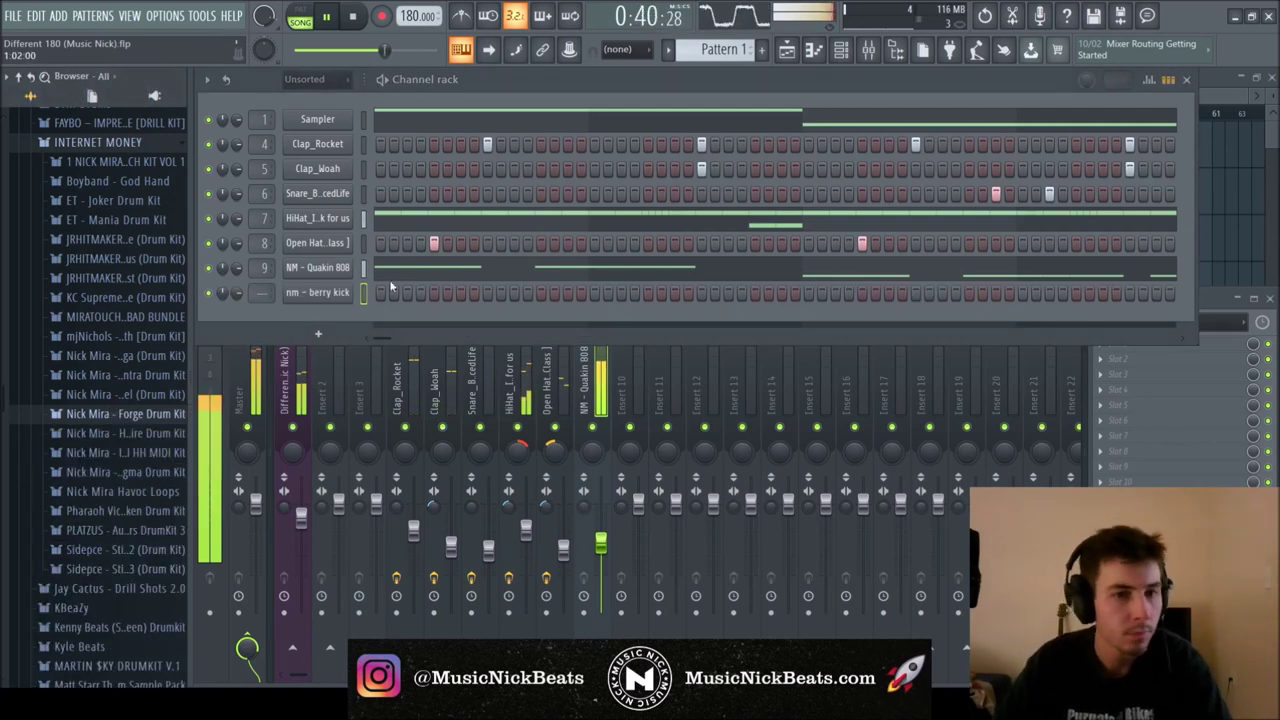
# Place C5 kicks on beats 1 and 4 of bar 1 and beat 2 of bar 2, and repeat the two-bar pattern through bar 8
pyautogui.press('F7')
pyautogui.scroll(-5, 271, 460)
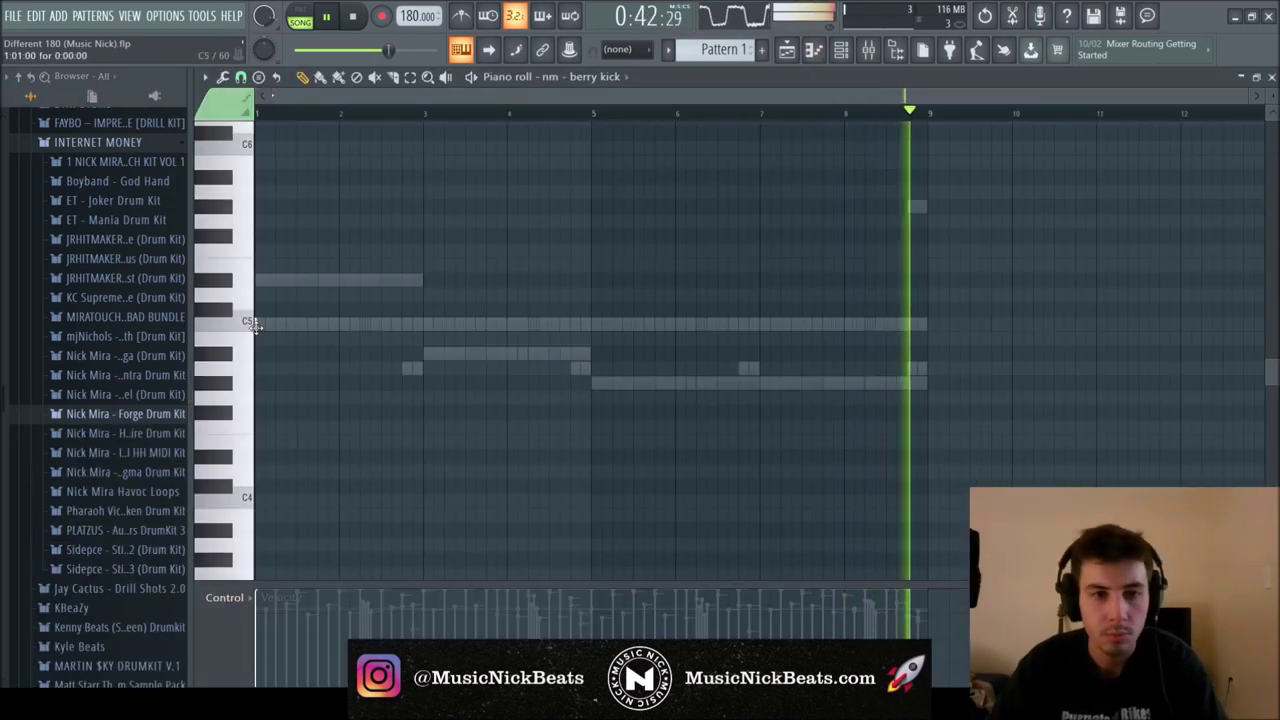
pyautogui.click(317, 323)
pyautogui.click(360, 323)
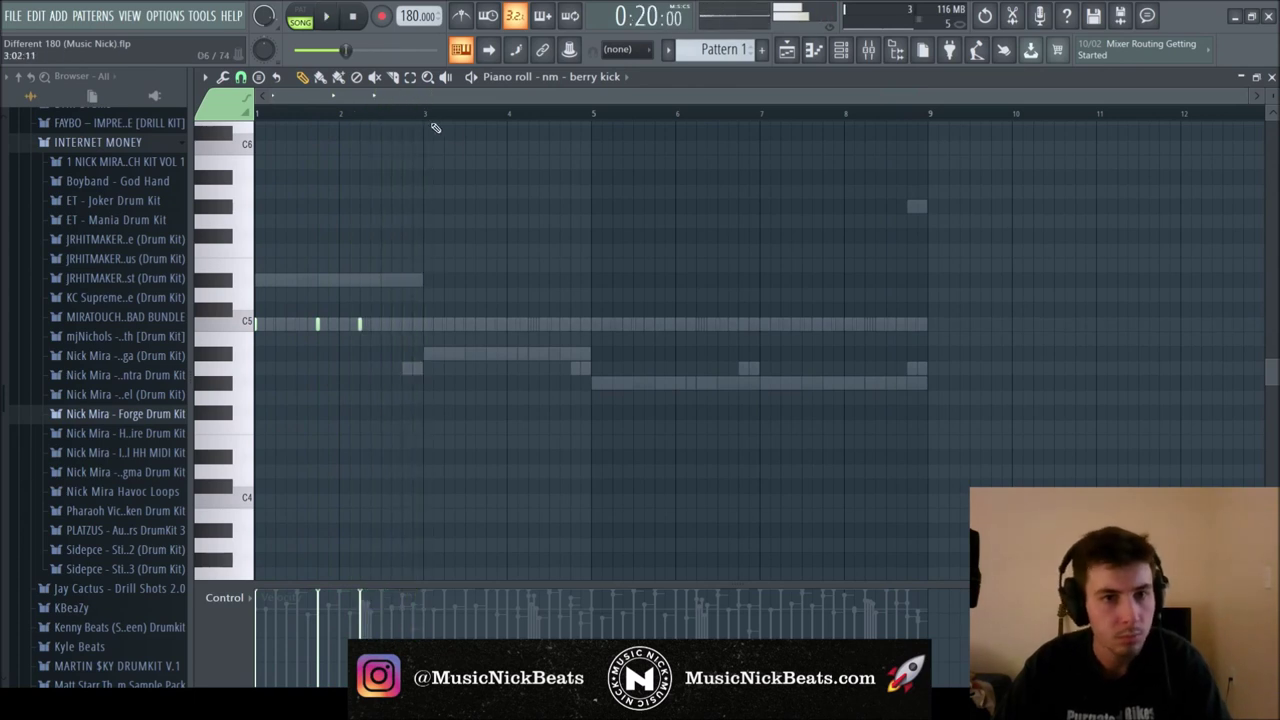
pyautogui.moveTo(434, 123); pyautogui.dragTo(337, 134)
pyautogui.hotkey('ctrl', 'b')
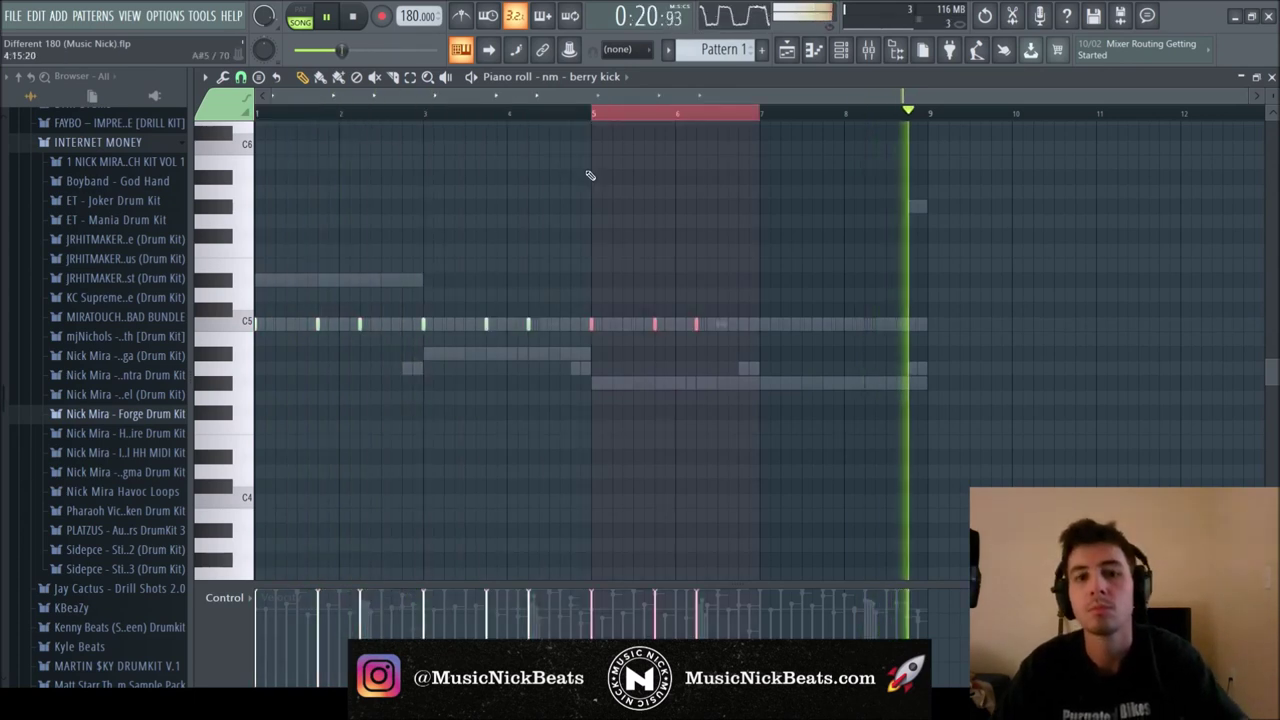
pyautogui.hotkey('ctrl', 'b')
pyautogui.keyDown('ctrl'); pyautogui.click(517, 217); pyautogui.keyUp('ctrl')
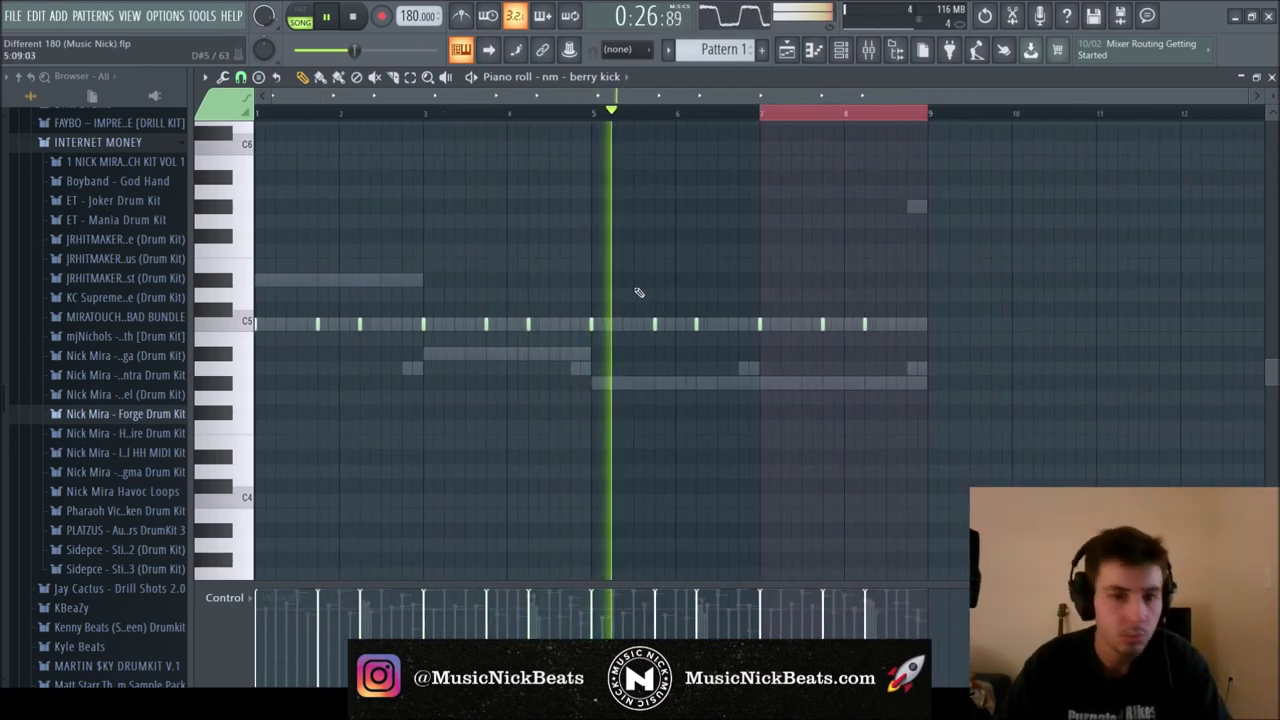
# Add an extra C5 kick just before the second-beat kick in bar 6 and another on the last beat of bar 8
pyautogui.keyDown('ctrl'); pyautogui.scroll(3, 700, 328); pyautogui.keyUp('ctrl')
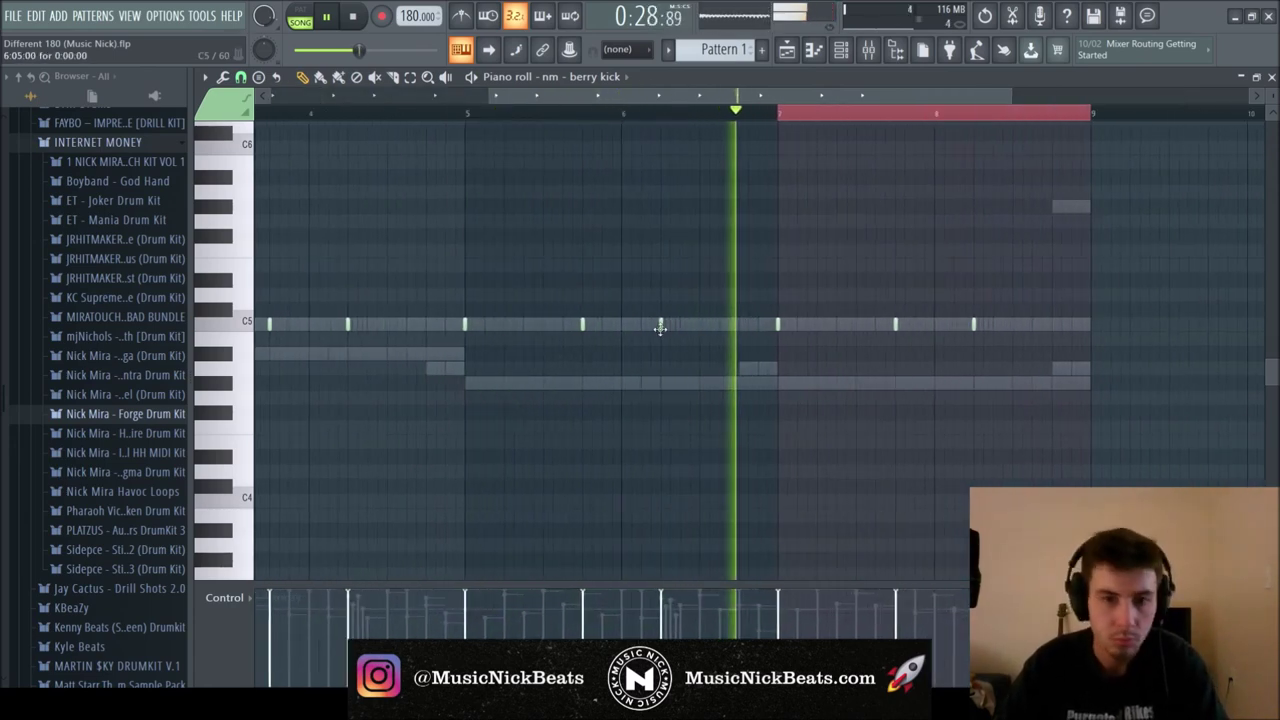
pyautogui.click(641, 326)
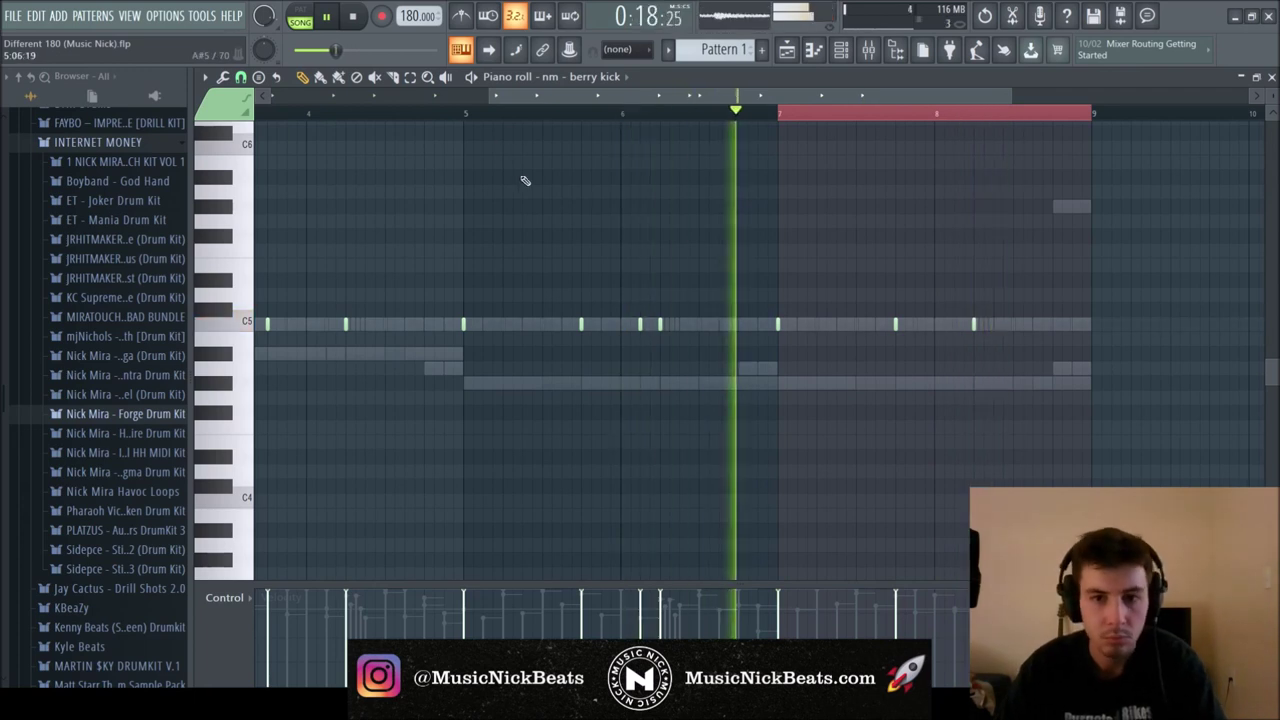
pyautogui.keyDown('ctrl'); pyautogui.scroll(-1, 1021, 346); pyautogui.keyUp('ctrl')
pyautogui.click(1010, 326)
pyautogui.click(1015, 326)
pyautogui.click(1048, 326)
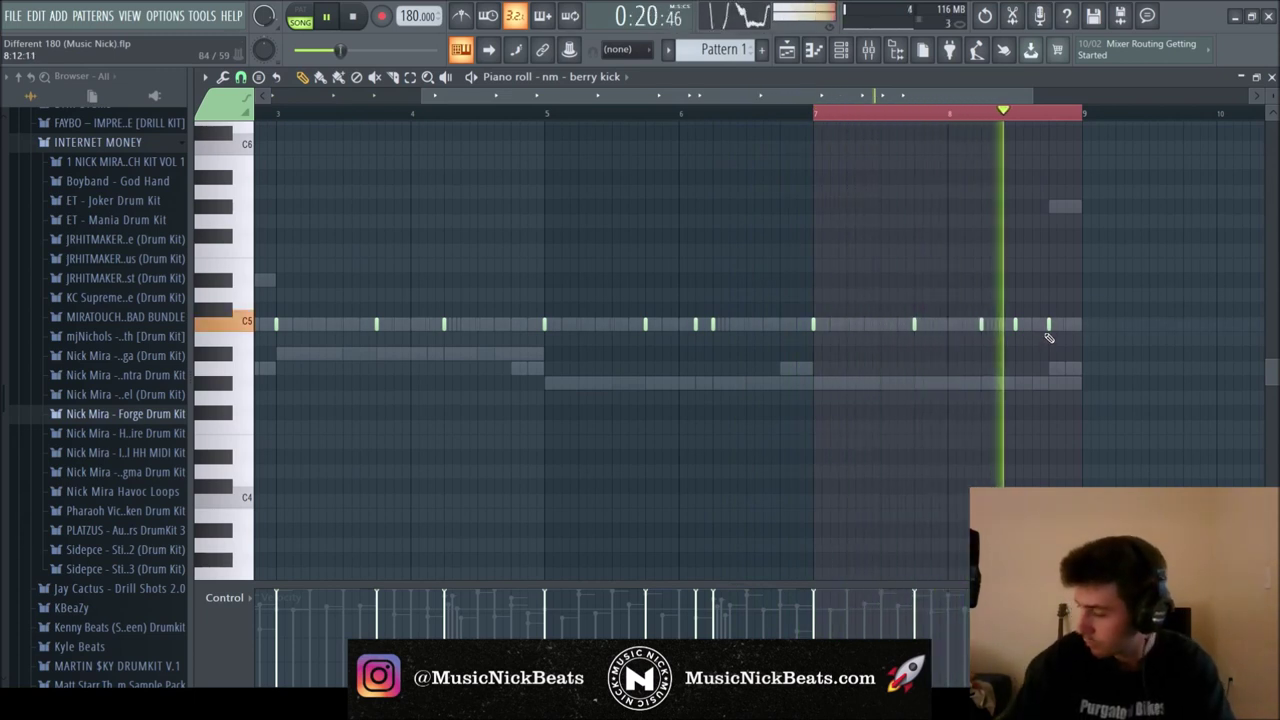
pyautogui.rightClick(1015, 326)
pyautogui.rightClick(1048, 326)
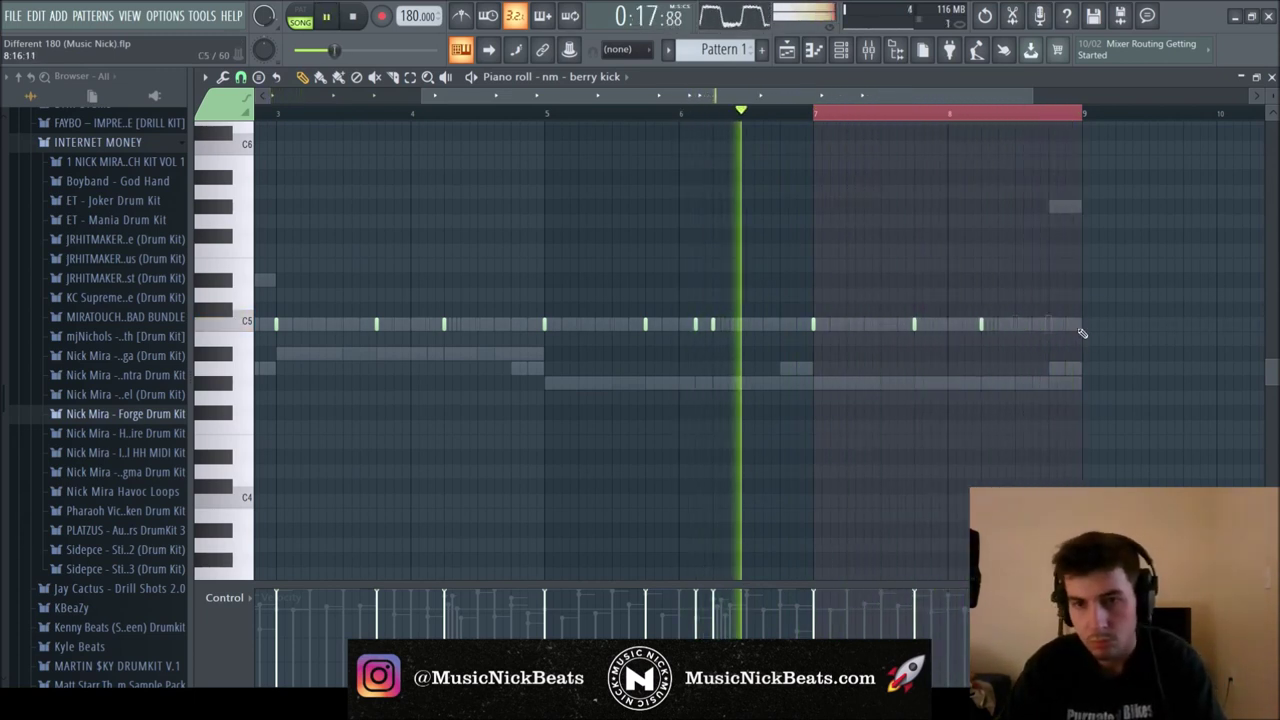
pyautogui.click(1046, 328)
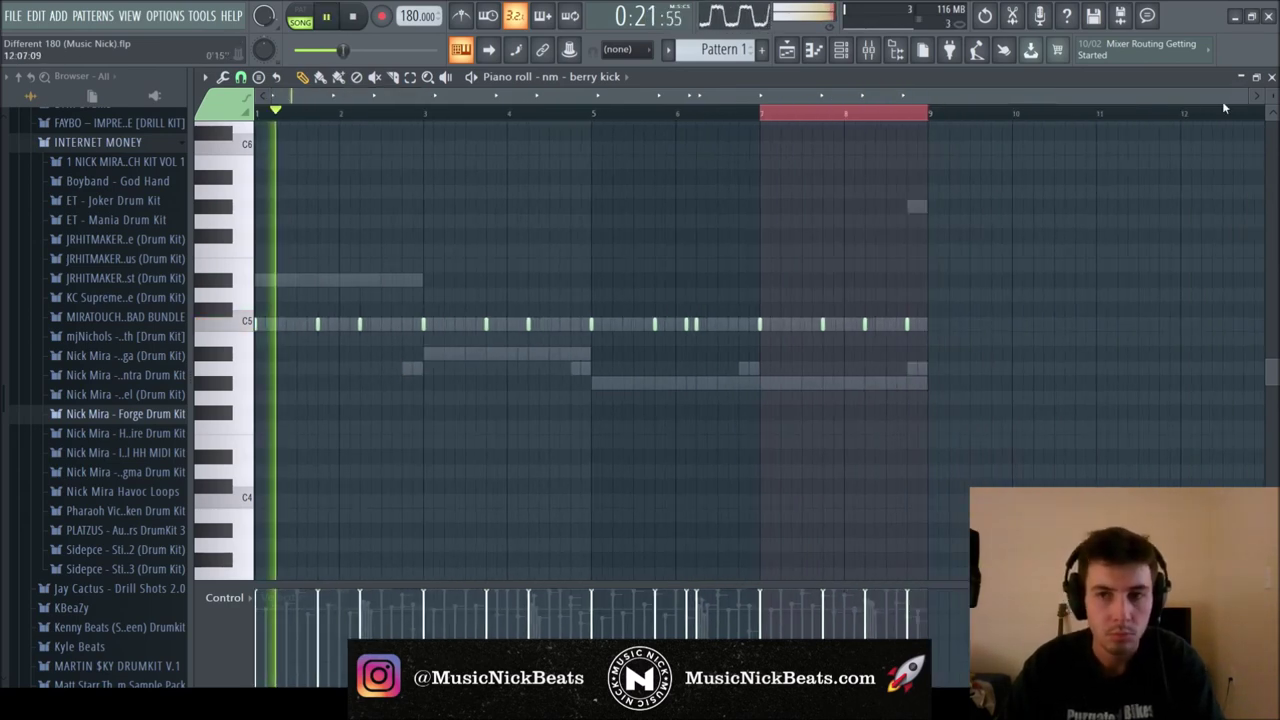
# Lower mixer Insert 10 to about -7.5 dB and delete the kick note in bar 2
pyautogui.click(1271, 77)
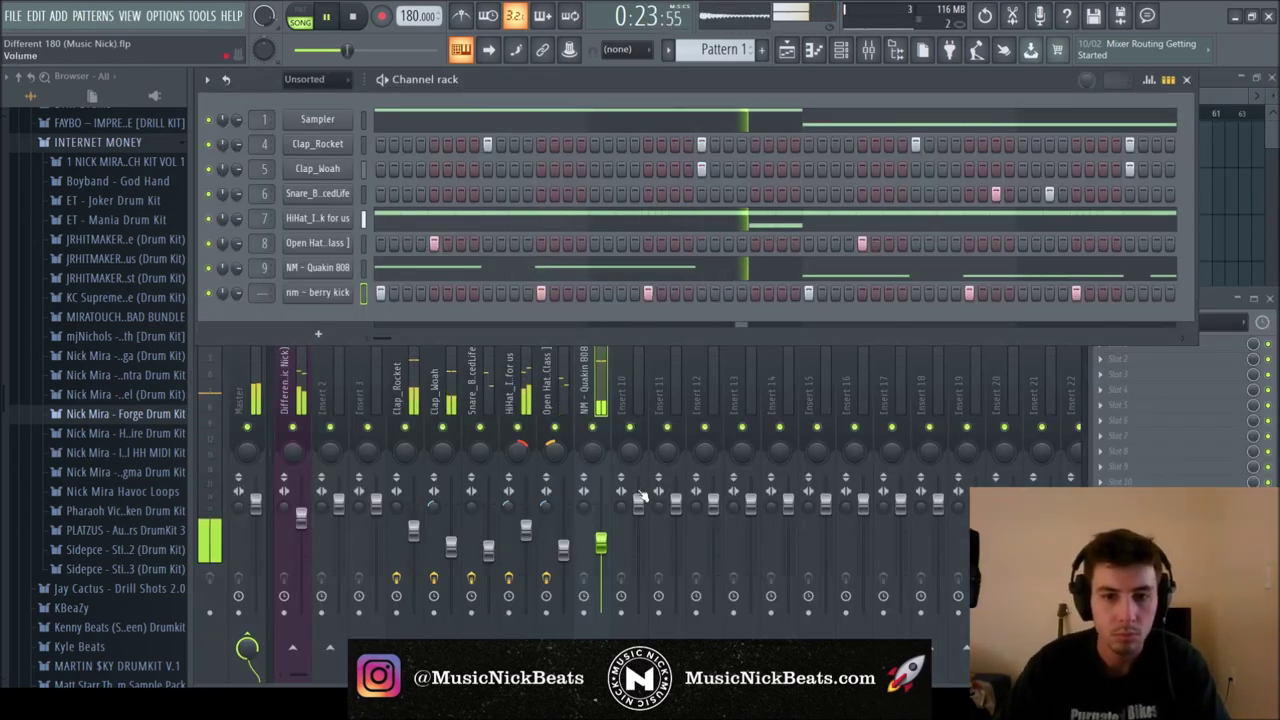
pyautogui.moveTo(638, 500); pyautogui.dragTo(641, 541)
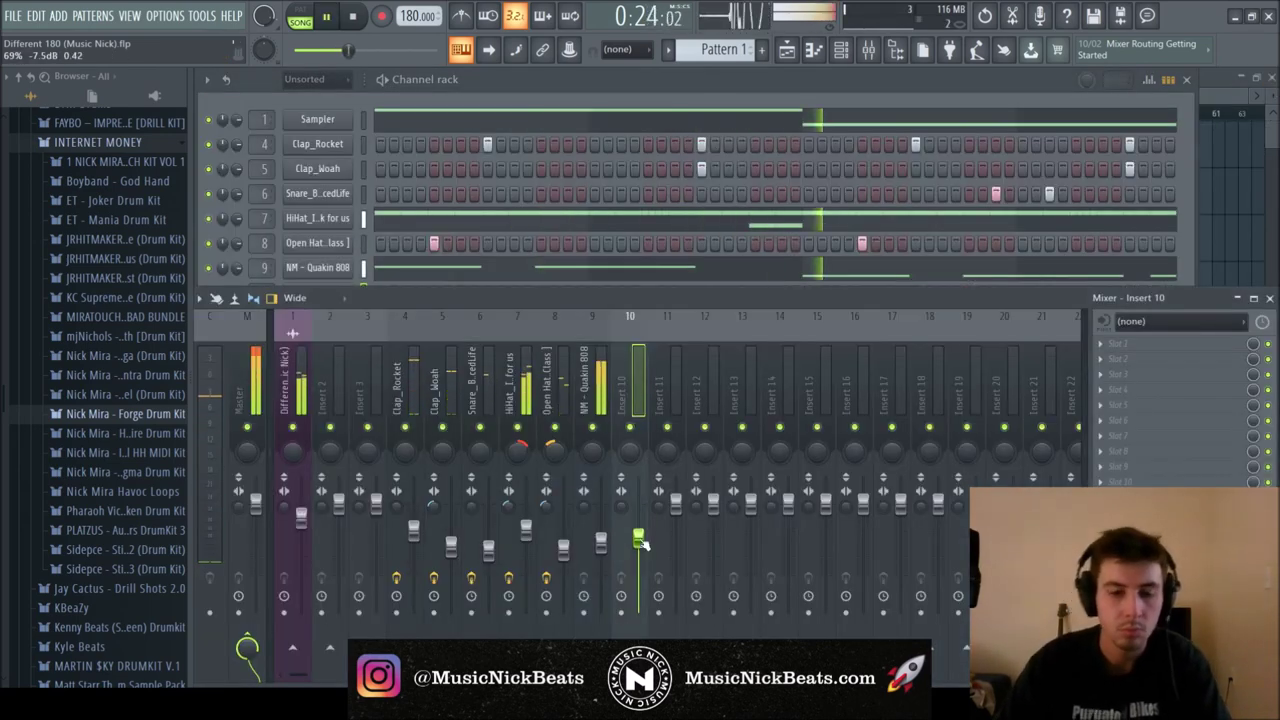
pyautogui.click(455, 101)
pyautogui.press('F7')
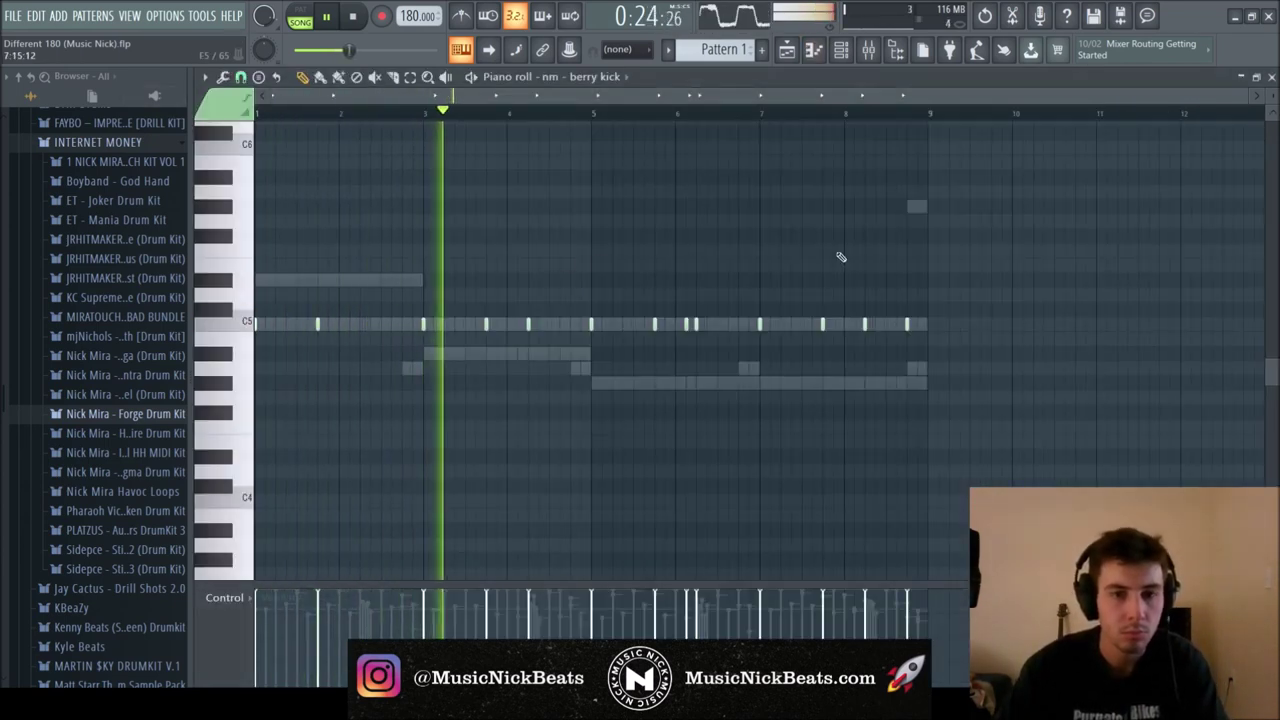
pyautogui.click(1271, 77)
# Raise the volume multiplier of the nm - berry kick channel slightly and close its settings
pyautogui.click(339, 289)
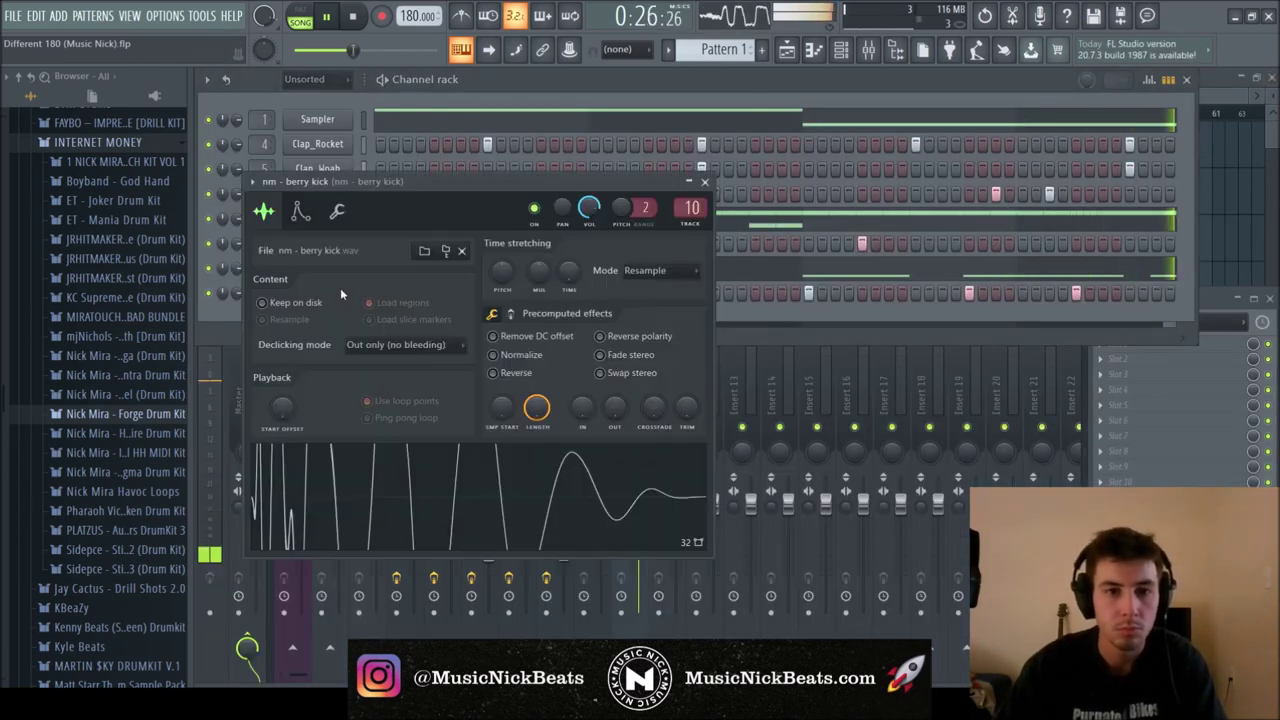
pyautogui.click(338, 212)
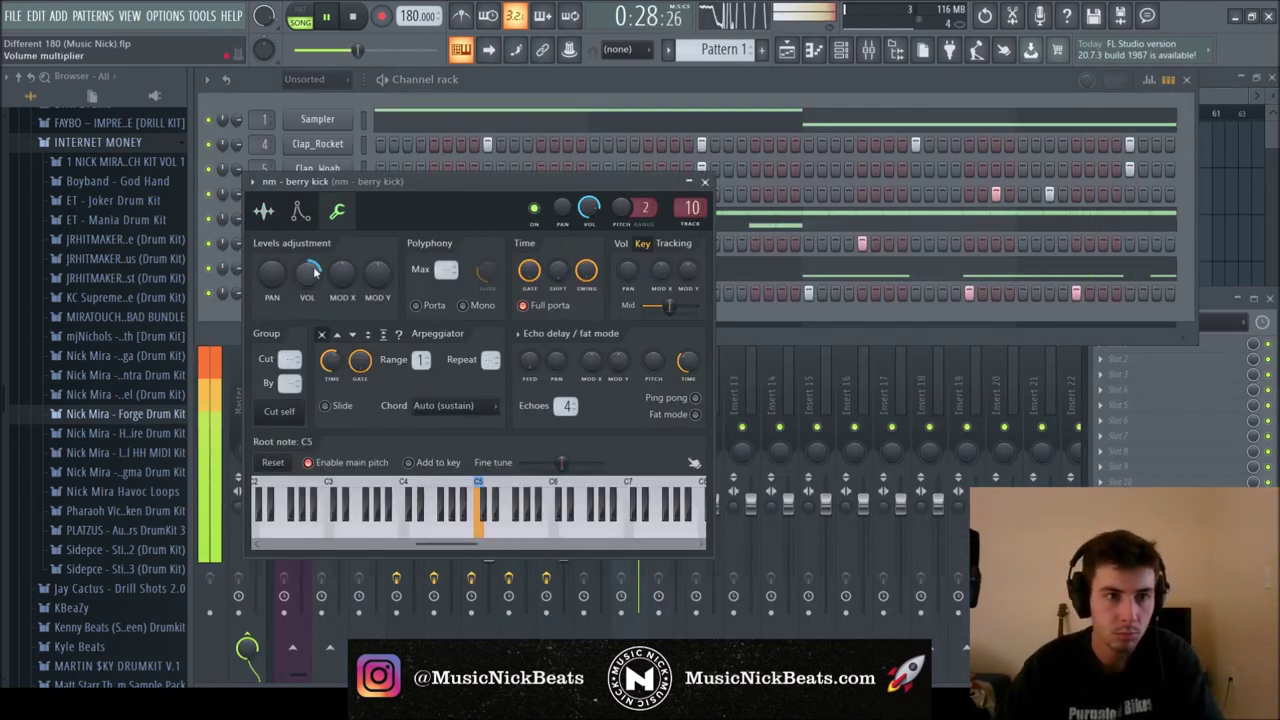
pyautogui.click(268, 214)
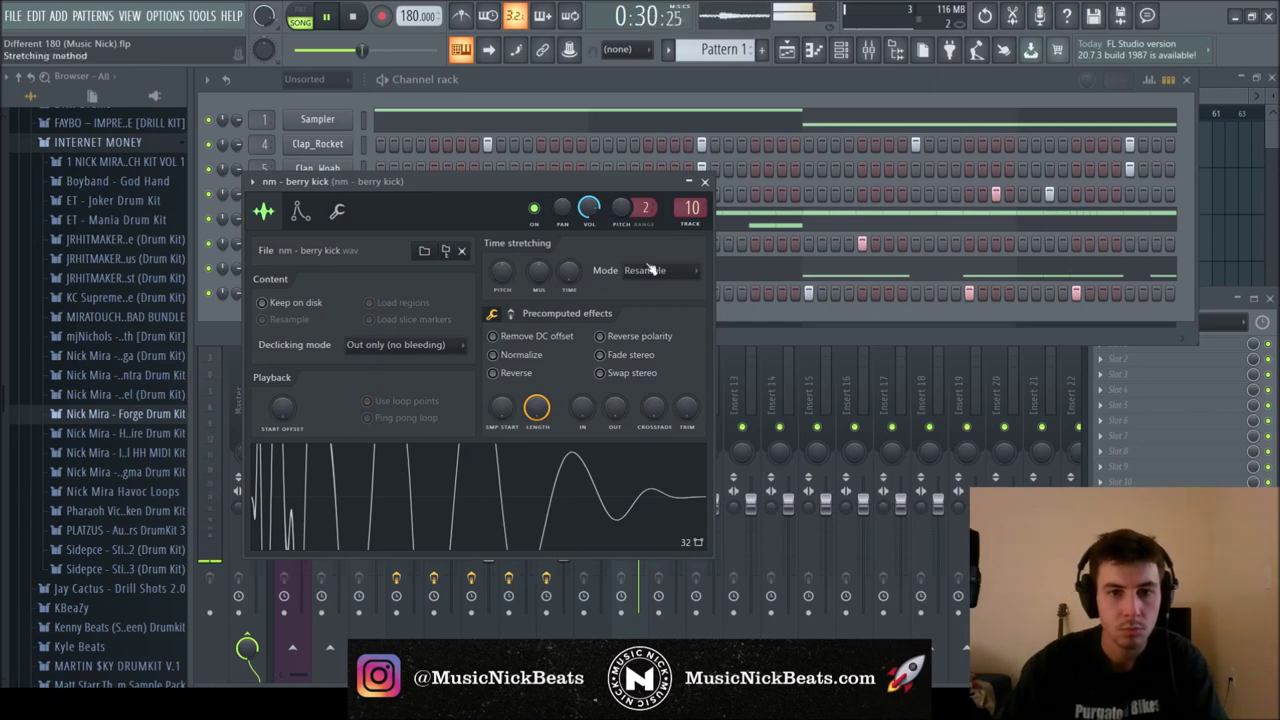
pyautogui.click(705, 183)
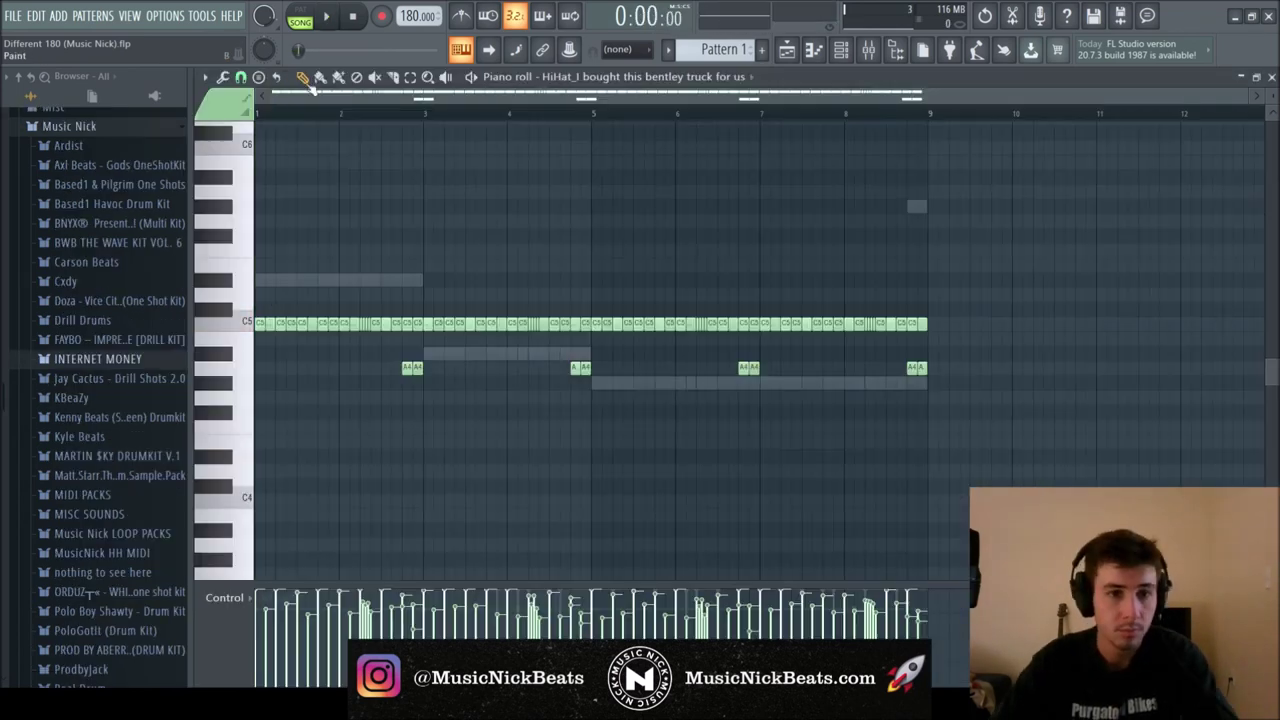
# Delete the two C5 hi-hat notes on beat 3 of bar 1 and of bar 5
pyautogui.press('space')
pyautogui.rightClick(326, 326)
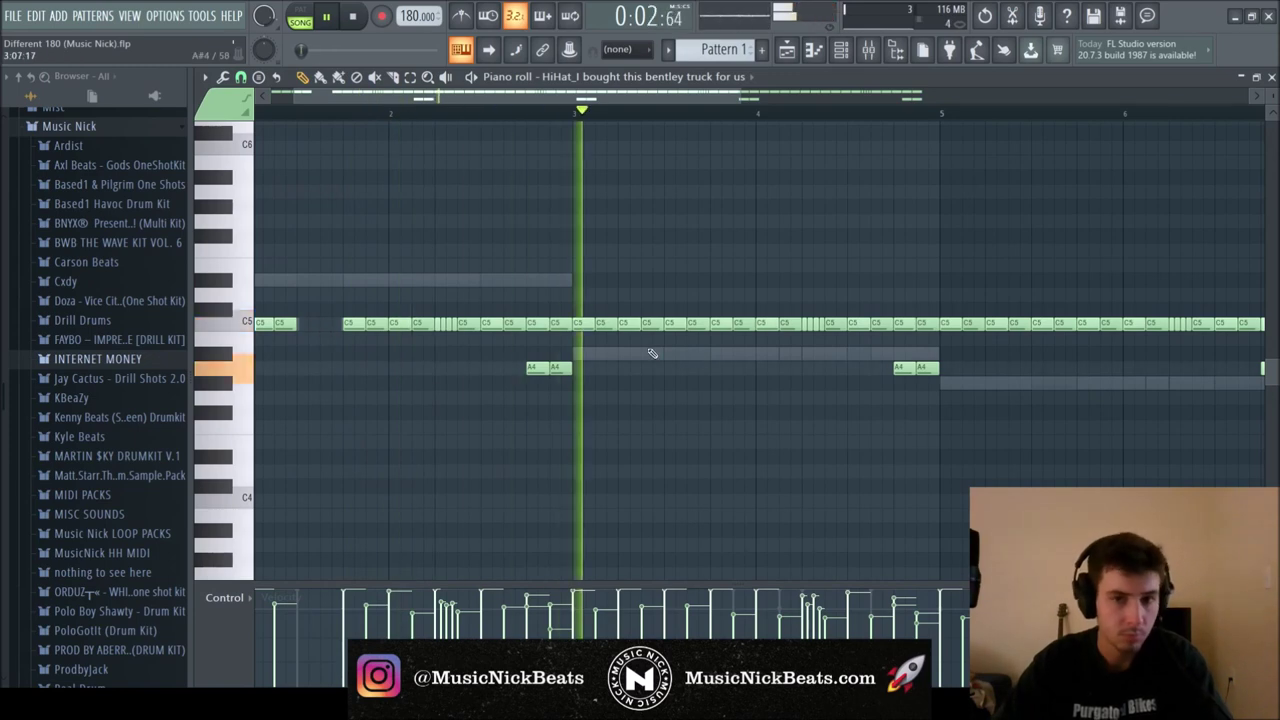
pyautogui.rightClick(677, 326)
pyautogui.rightClick(698, 326)
pyautogui.scroll(-1, 813, 371)
pyautogui.scroll(-1, 815, 371)
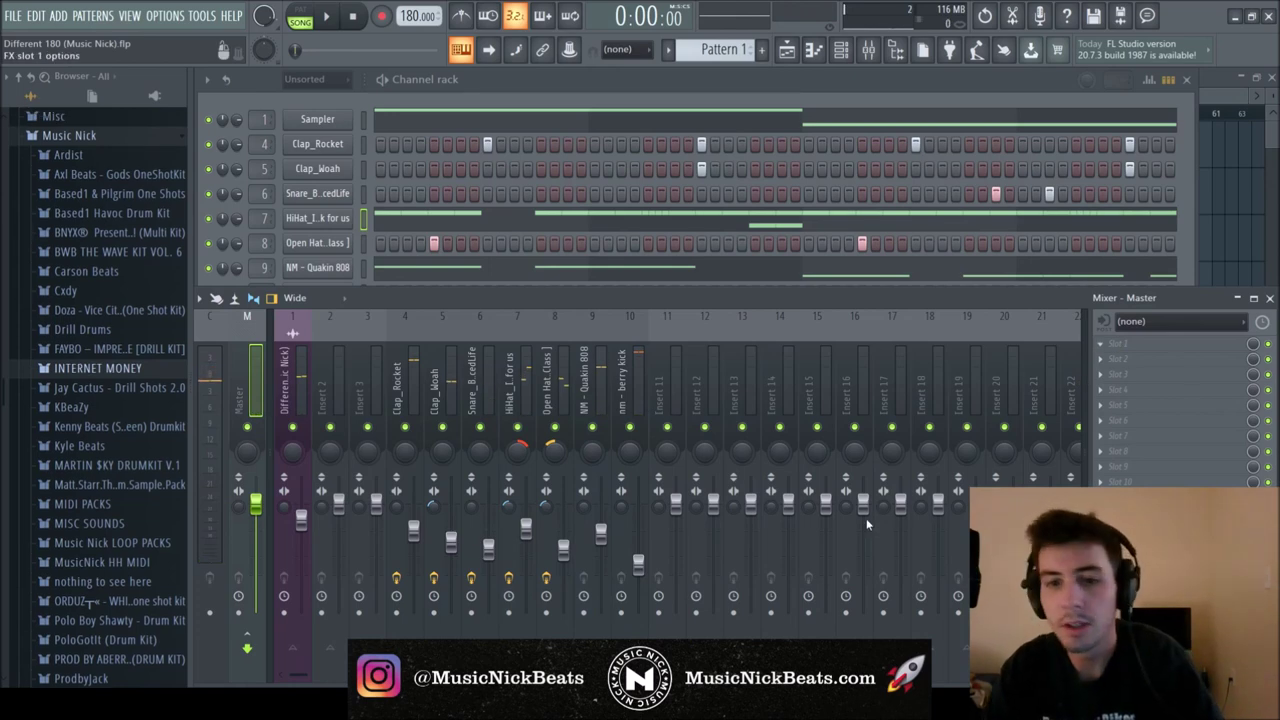
# Load TR5 Classic Clipper in the Master track's first effect slot, play the beat through it and close the plugin
pyautogui.click(867, 520)
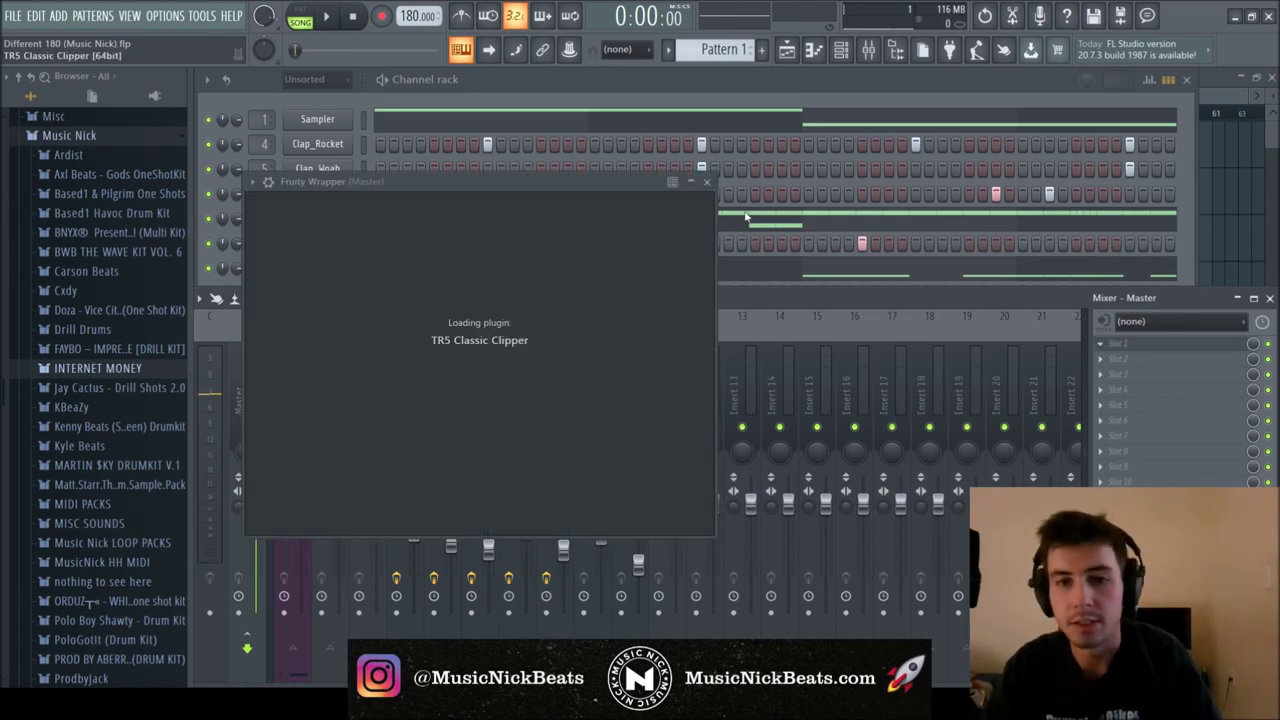
pyautogui.press('space')
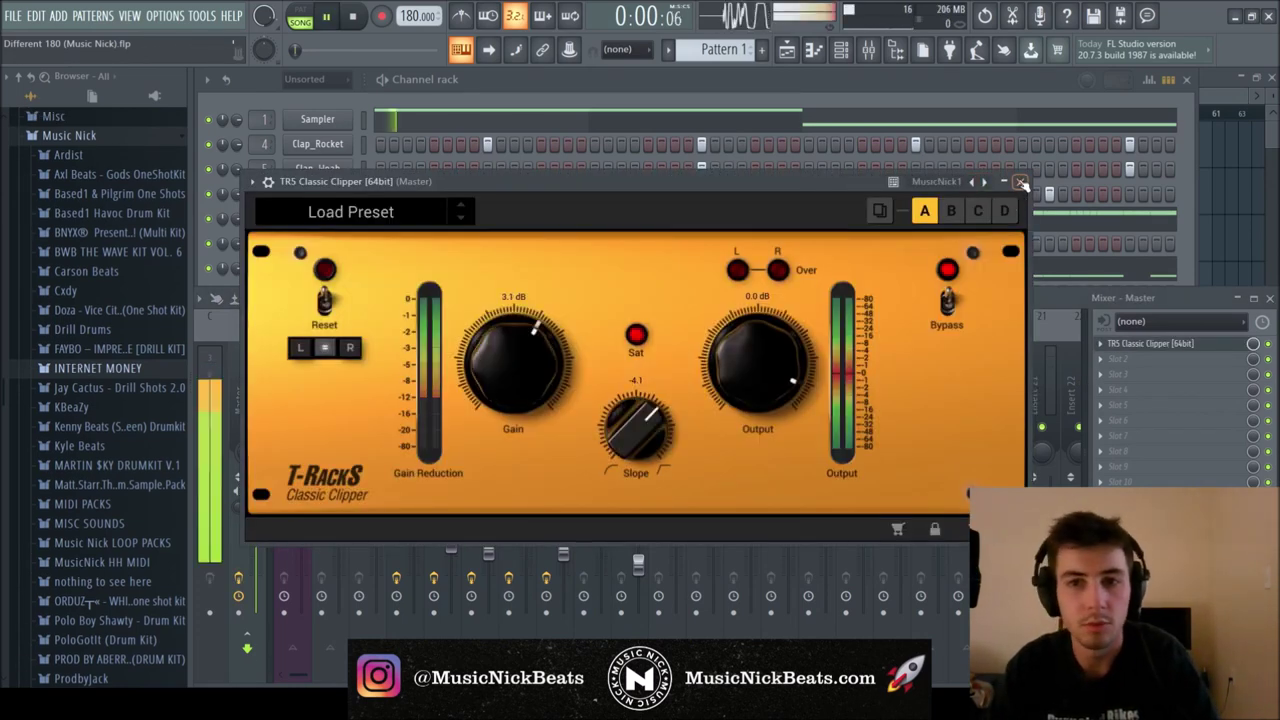
pyautogui.click(1019, 184)
# Fine-tune the drum and melody mixer levels during playback, with NM - Quakin 808 at about -7.0 dB
pyautogui.click(638, 566)
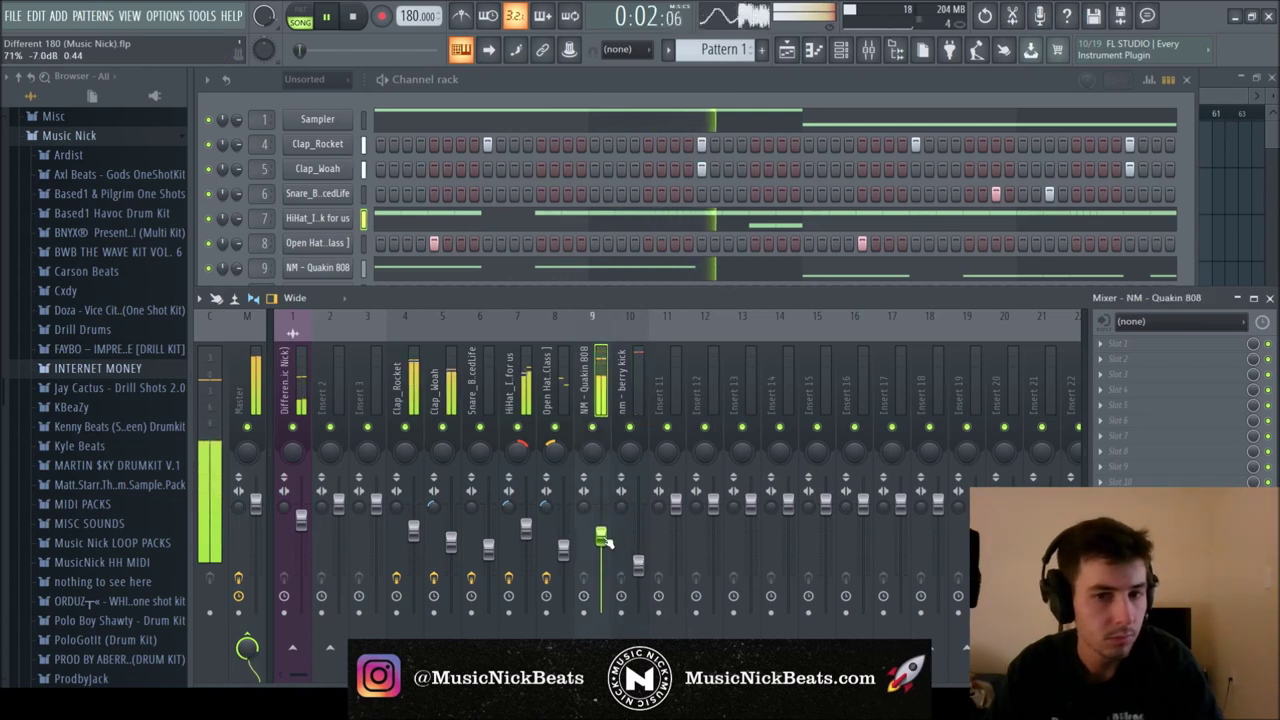
pyautogui.click(413, 531)
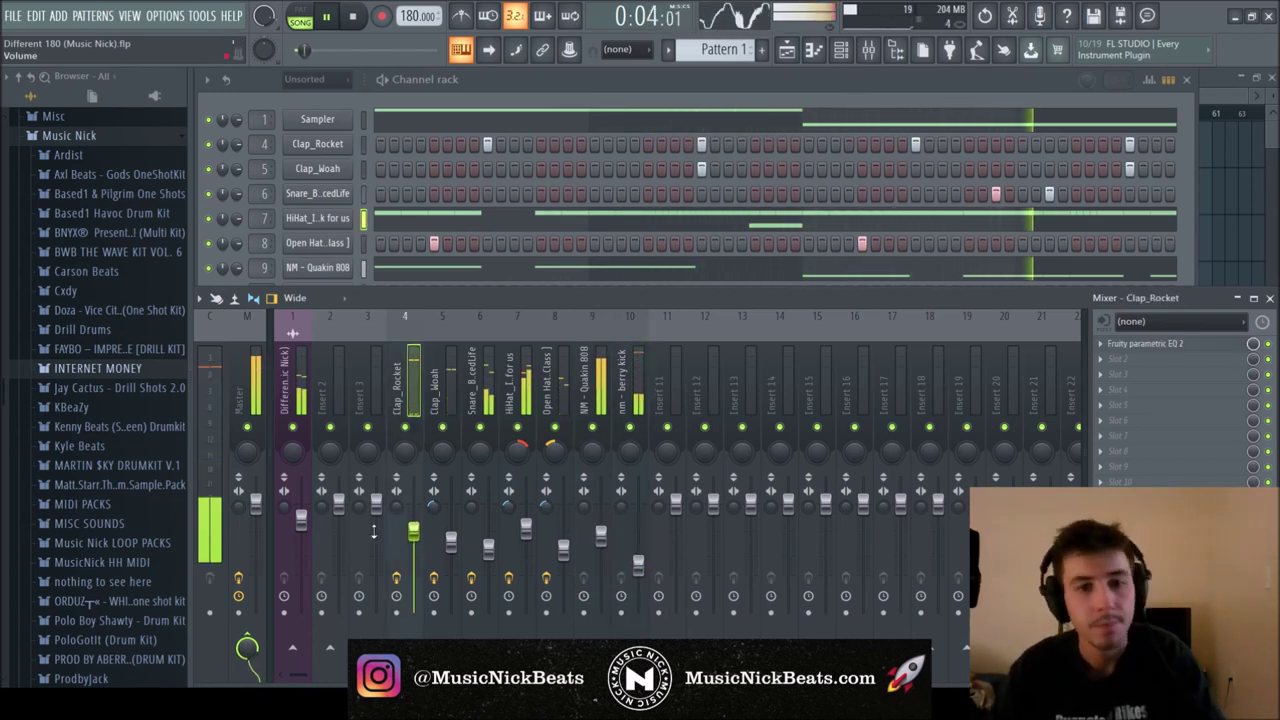
pyautogui.click(302, 527)
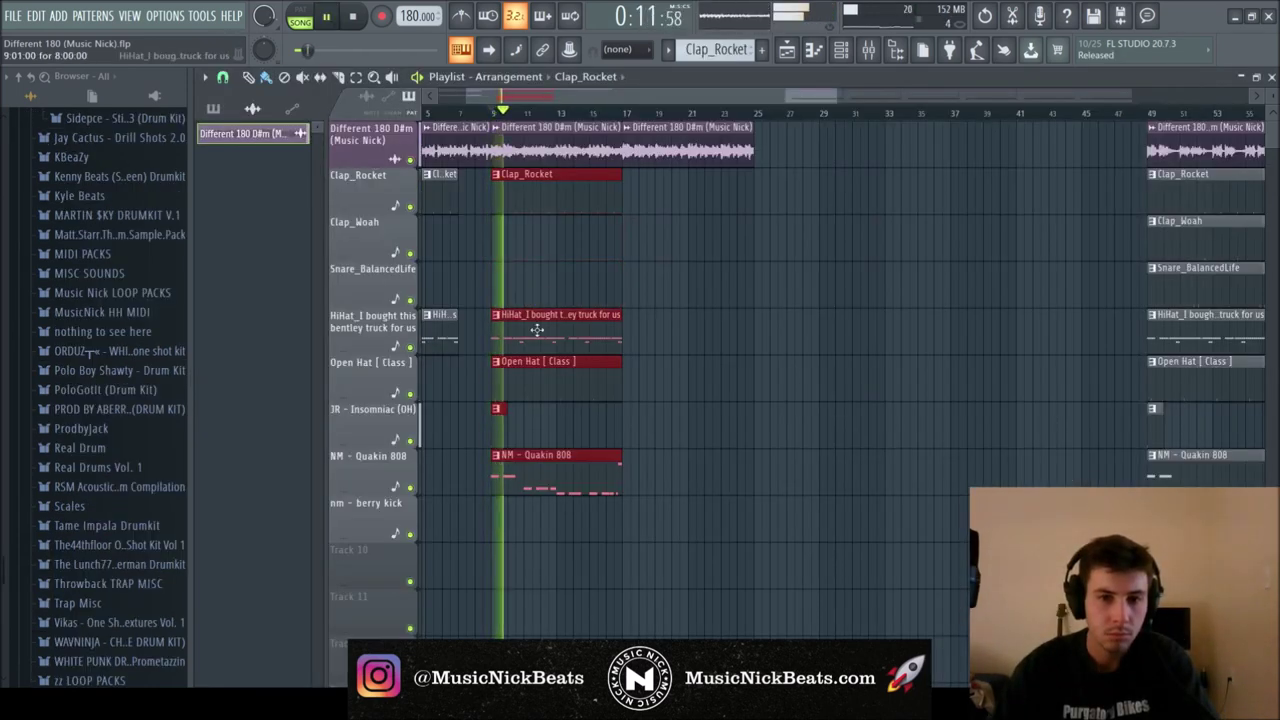
# Delete the two C5 notes on beat 3 of bar 3 in the second hi-hat pattern
pyautogui.scroll(-3, 563, 380)
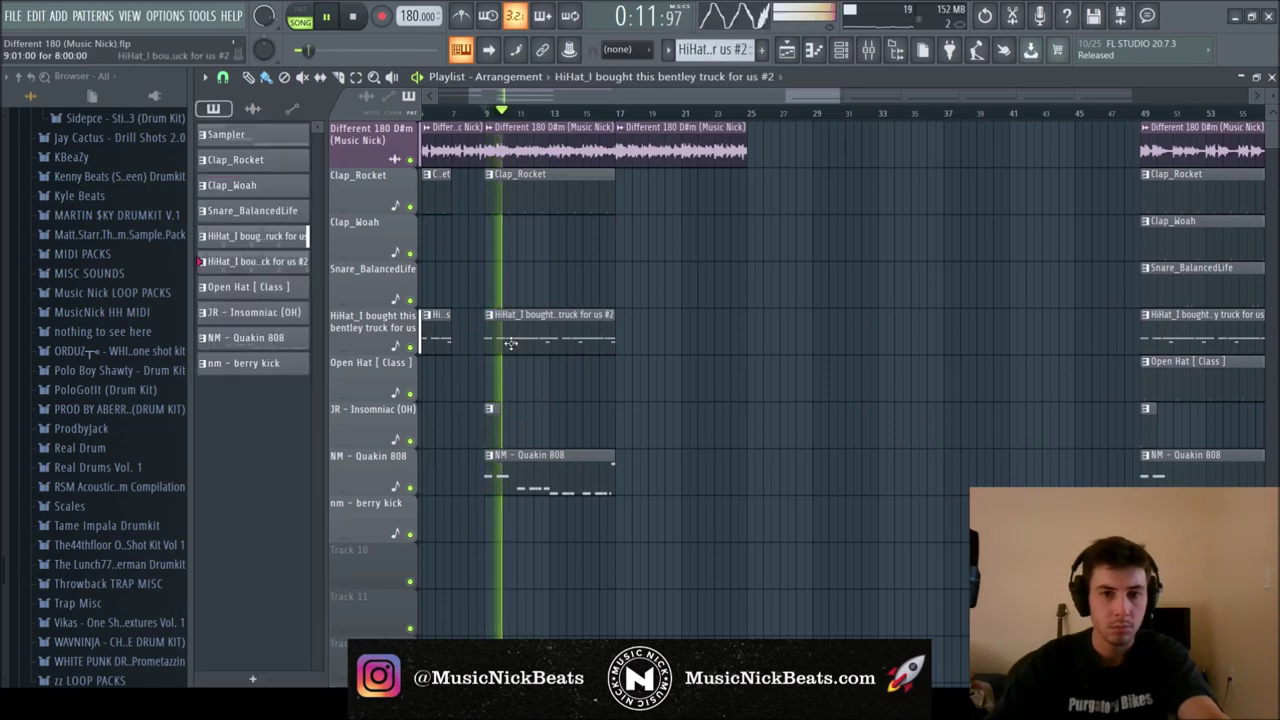
pyautogui.doubleClick(514, 340)
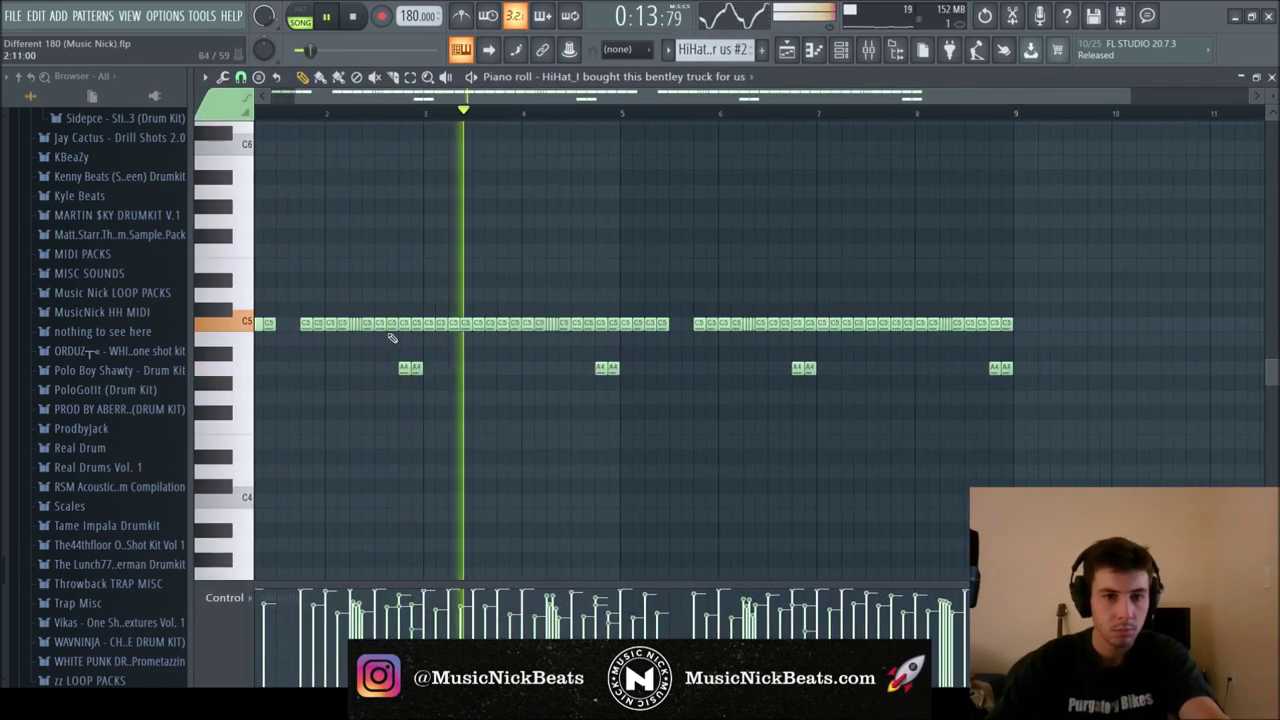
pyautogui.scroll(2, 480, 350)
pyautogui.rightClick(480, 326)
pyautogui.rightClick(497, 328)
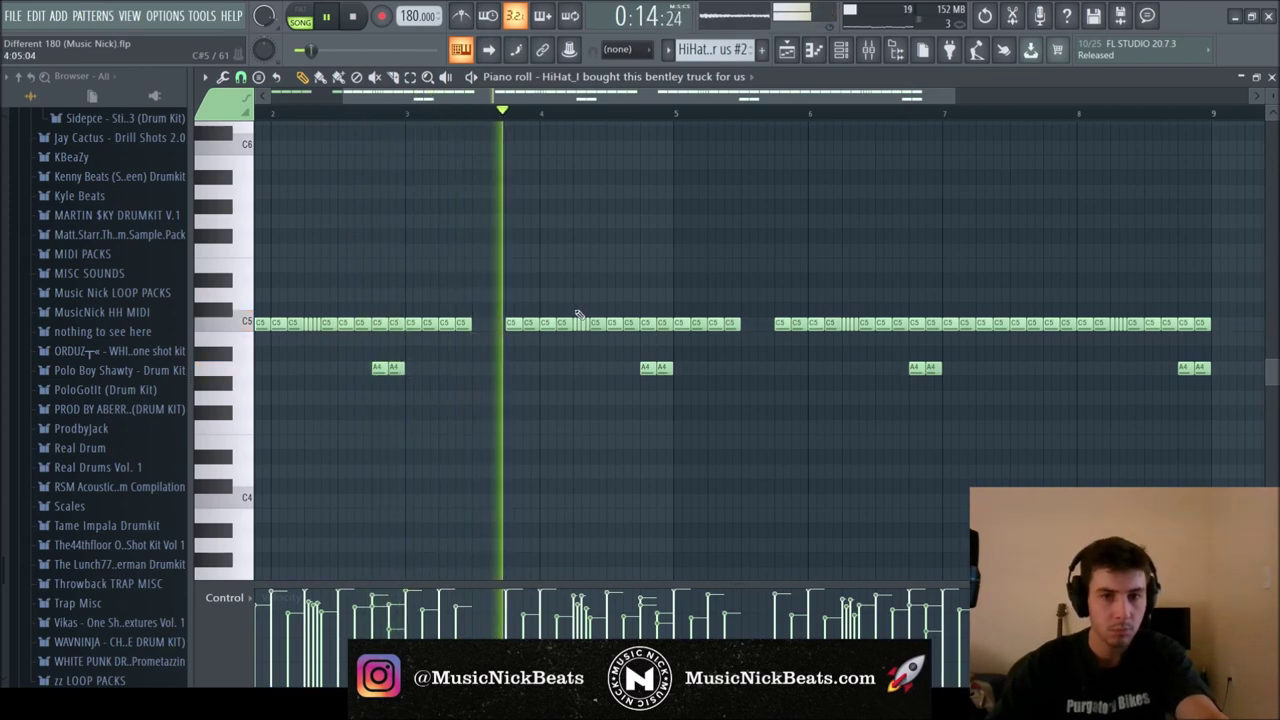
pyautogui.scroll(-2, 458, 386)
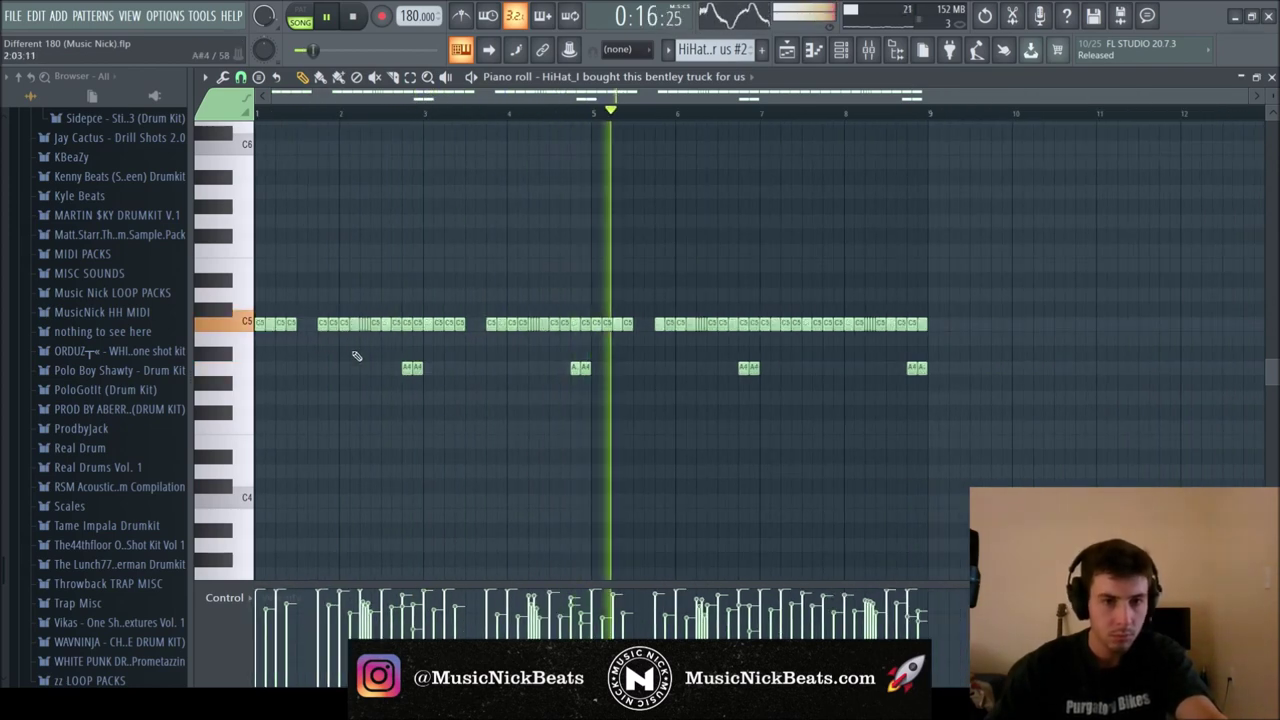
# Delete the pairs of C5 notes on beat 3 of bars 7 and 8 in the second hi-hat pattern
pyautogui.scroll(2, 770, 350)
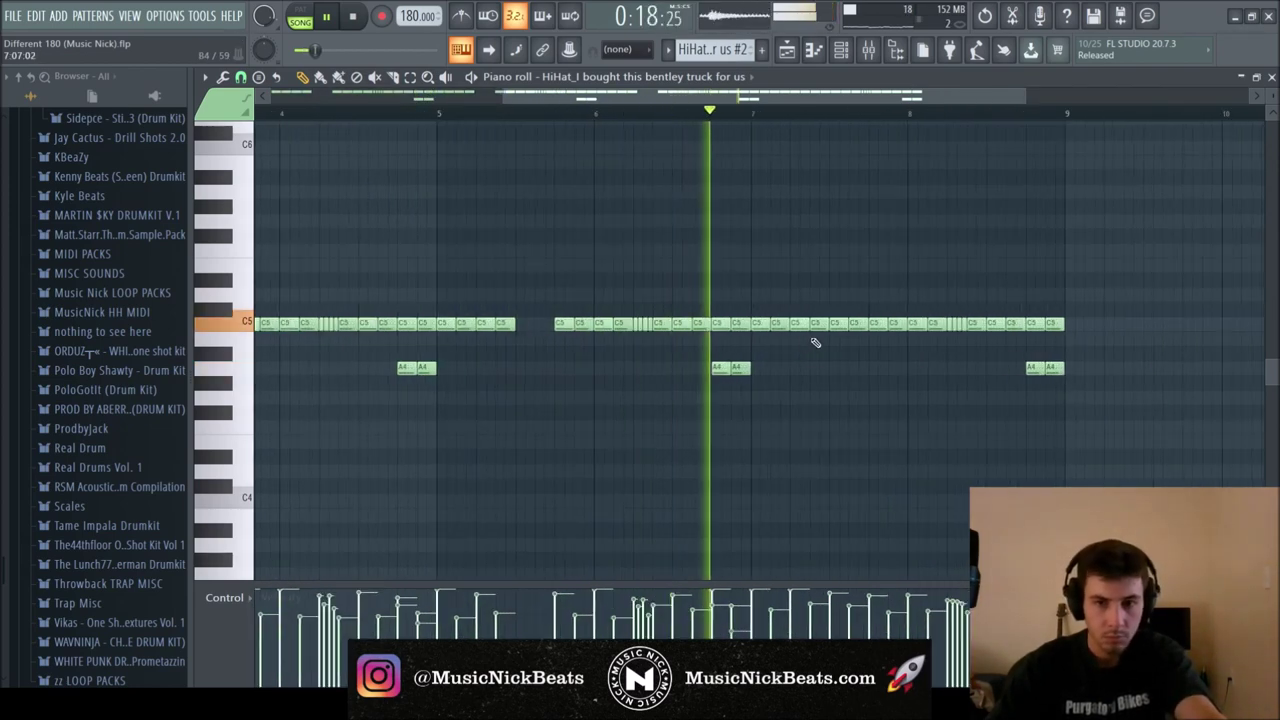
pyautogui.rightClick(842, 327)
pyautogui.rightClick(858, 328)
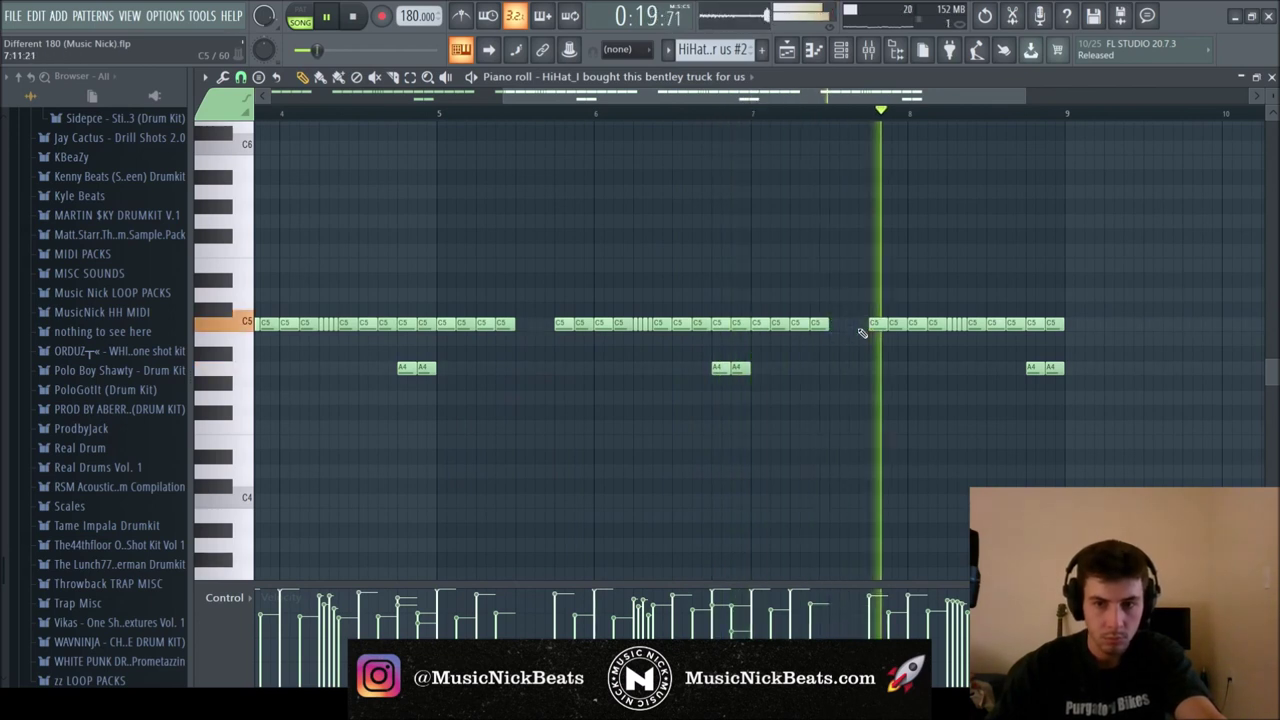
pyautogui.rightClick(996, 328)
pyautogui.rightClick(1016, 330)
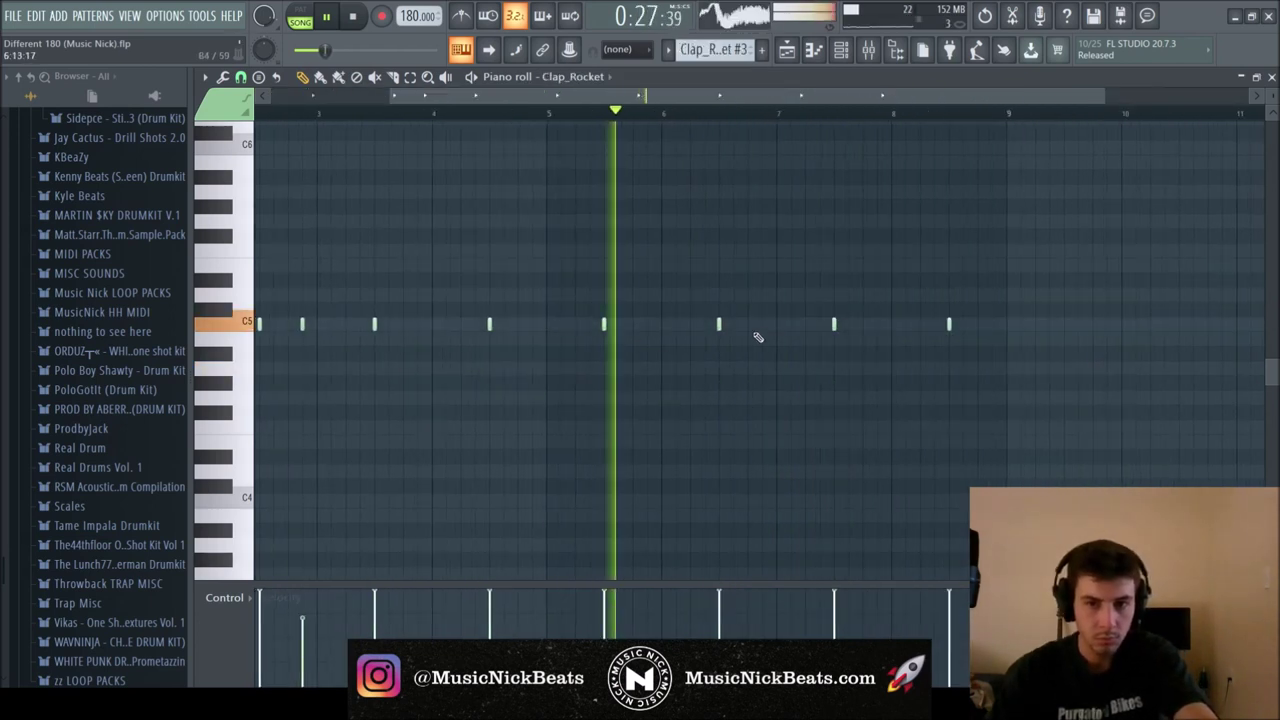
# Add an extra C5 clap on beat 2 of bar 8 in the Clap_Rocket #3 pattern
pyautogui.click(921, 325)
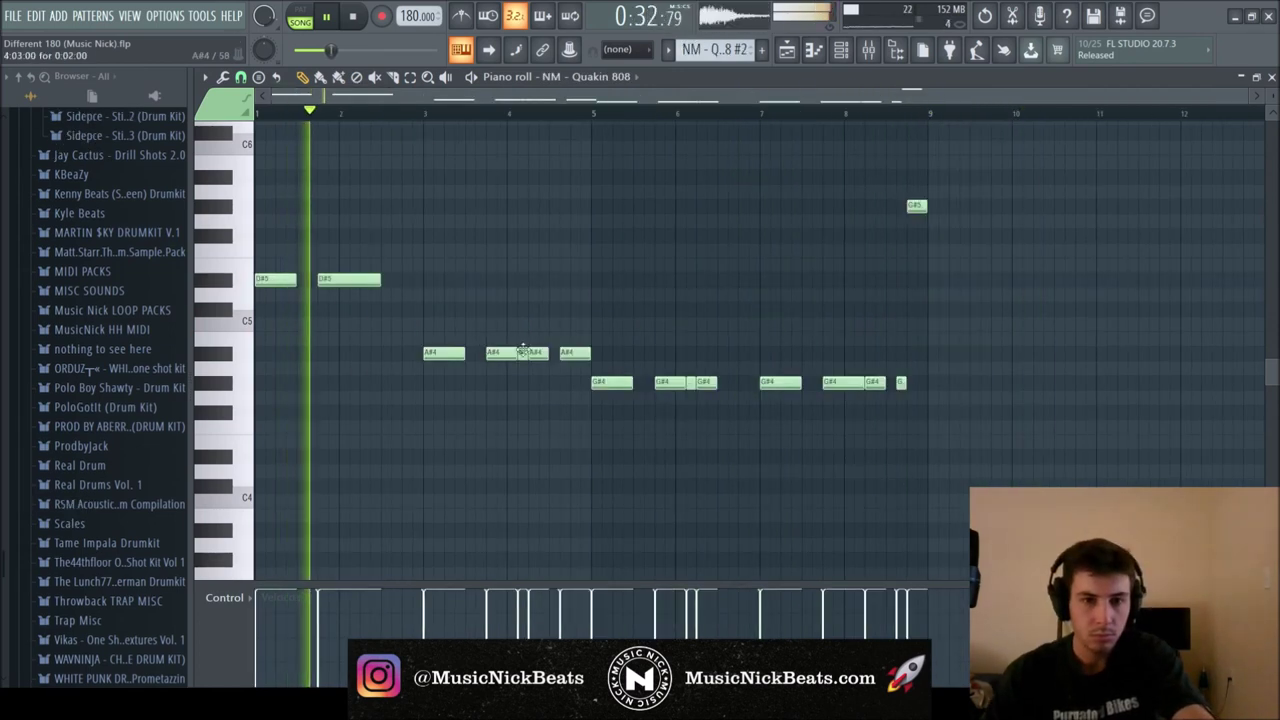
# Delete the two adjacent short A#4 notes early in bar 4 of the second NM - Quakin 808 pattern
pyautogui.rightClick(522, 352)
pyautogui.rightClick(539, 353)
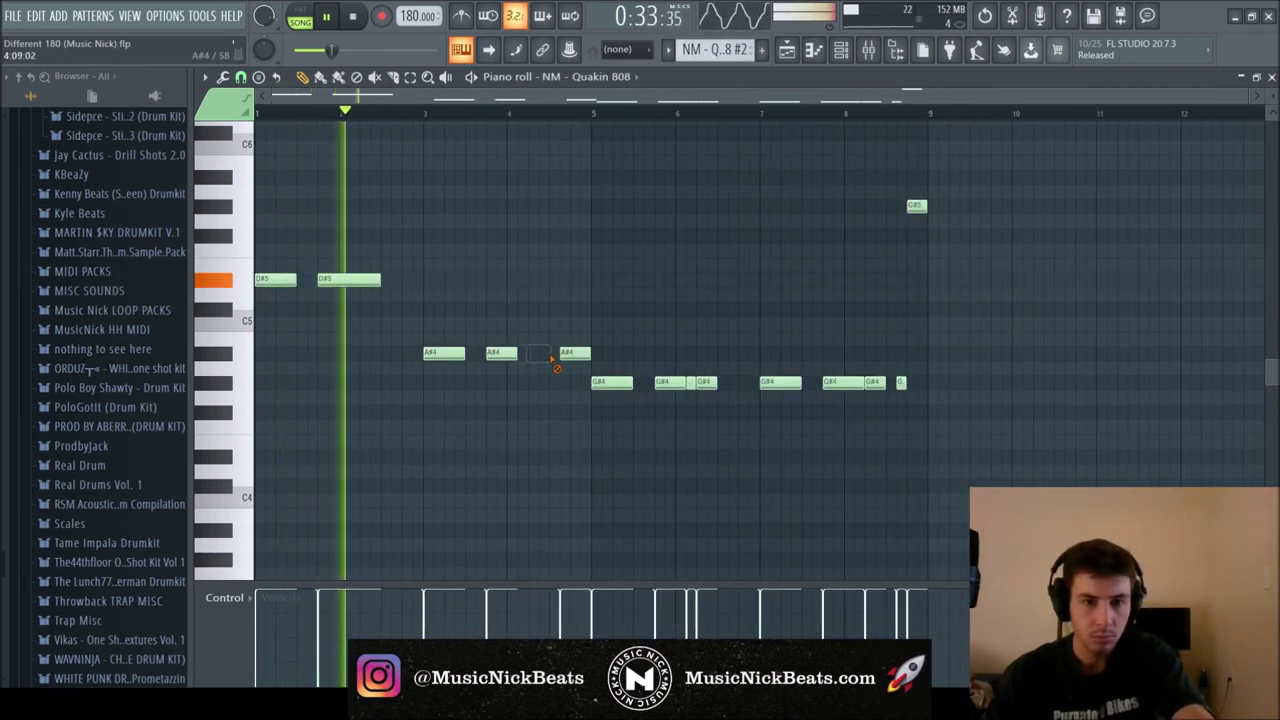
# Extend the second A#4 note to mid-bar 4 and replace all 808 notes from bar 7 onward with a copy of bars 5 and 6
pyautogui.moveTo(517, 353); pyautogui.dragTo(551, 353)
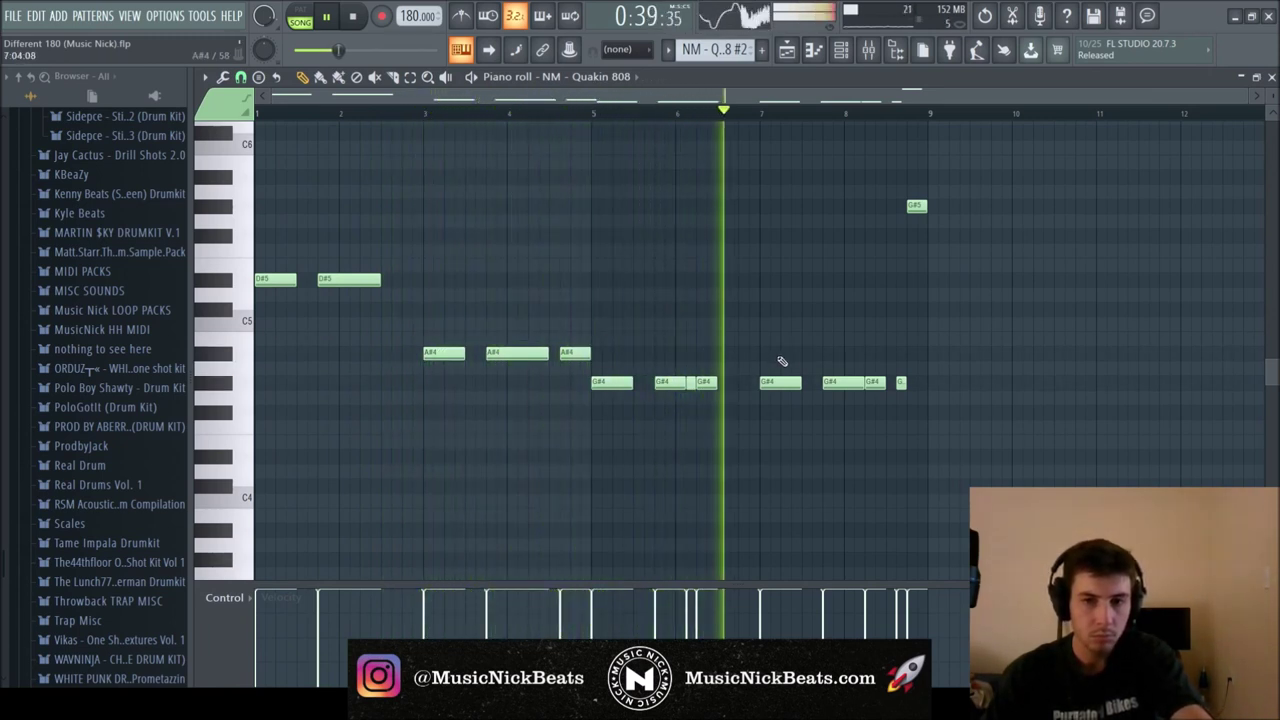
pyautogui.moveTo(981, 463); pyautogui.dragTo(757, 112)
pyautogui.press('Delete')
pyautogui.moveTo(778, 517)
pyautogui.mouseDown()
pyautogui.moveTo(608, 474)
pyautogui.moveTo(808, 480)
pyautogui.moveTo(777, 478)
pyautogui.mouseUp()
pyautogui.hotkey('ctrl', 'd')
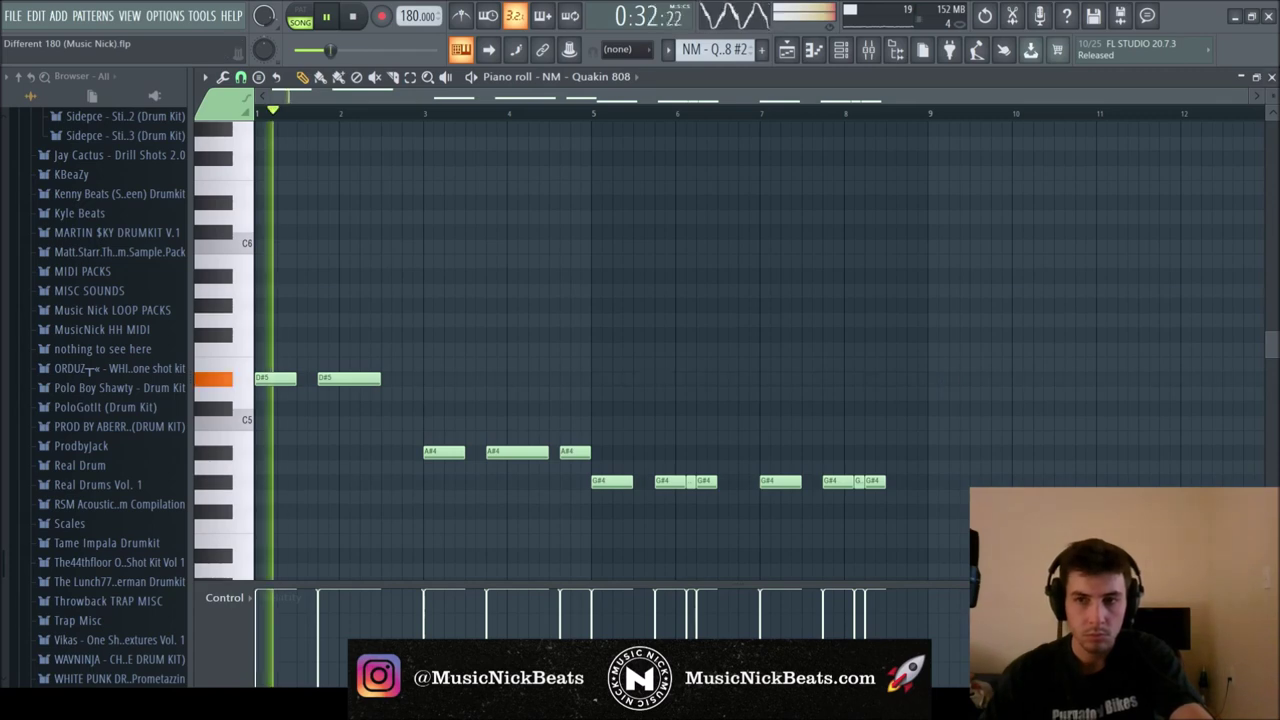
pyautogui.press('Escape')
pyautogui.press('Escape')
pyautogui.scroll(-2, 610, 505)
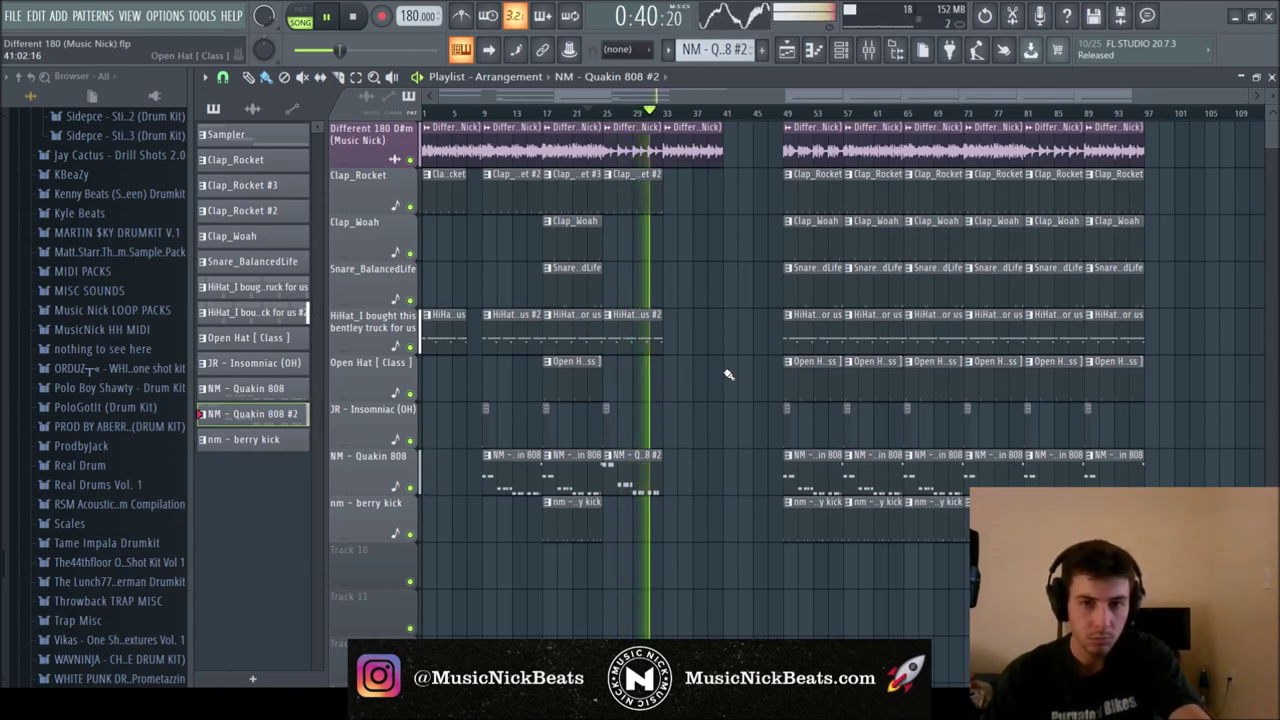
pyautogui.scroll(3, 635, 375)
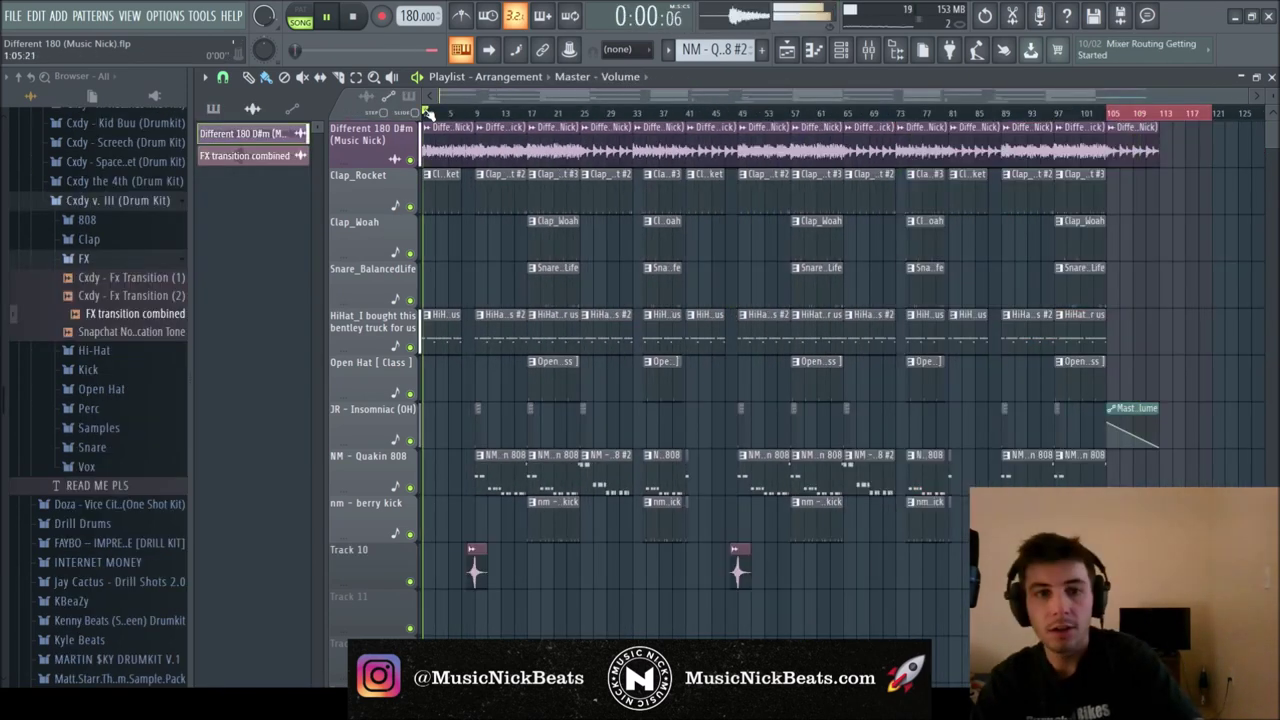
# Stop playback, list the patterns in the picker, and collapse the Cxdy v. III and Cxdy folders in the browser
pyautogui.click(428, 113)
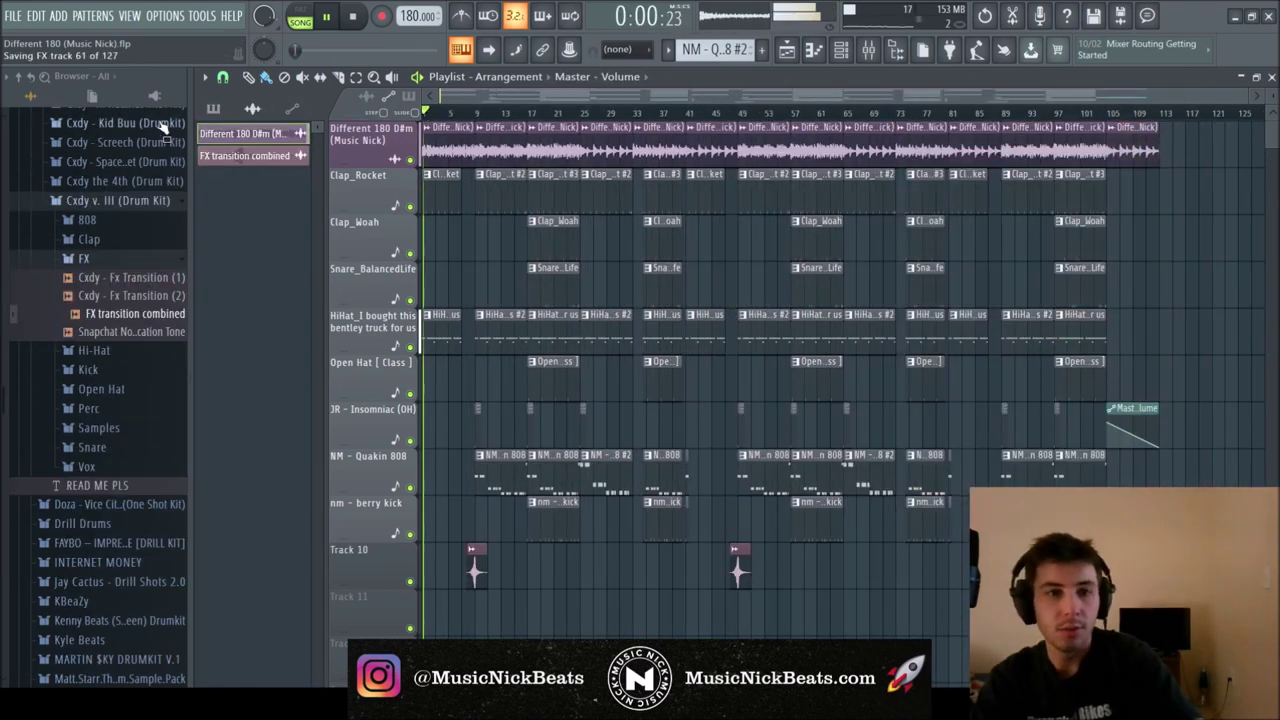
pyautogui.press('space')
pyautogui.click(213, 108)
pyautogui.click(135, 202)
pyautogui.scroll(5, 115, 265)
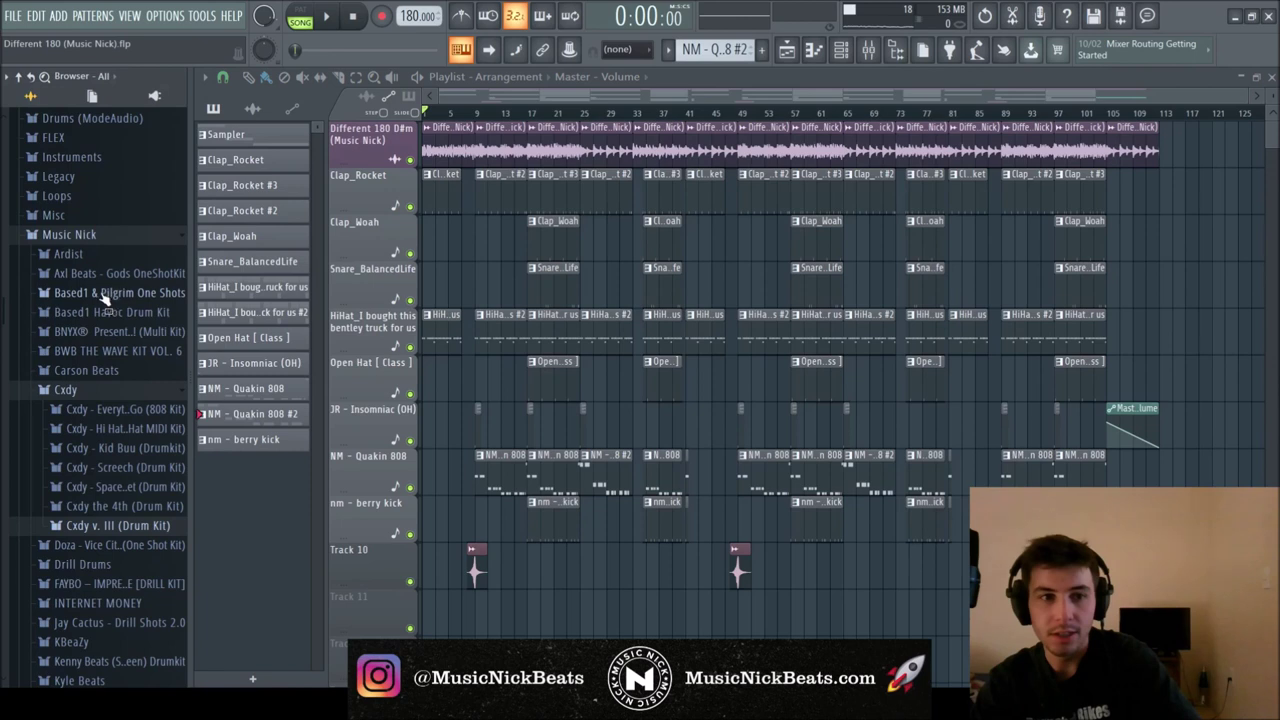
pyautogui.click(65, 389)
pyautogui.scroll(-4, 73, 405)
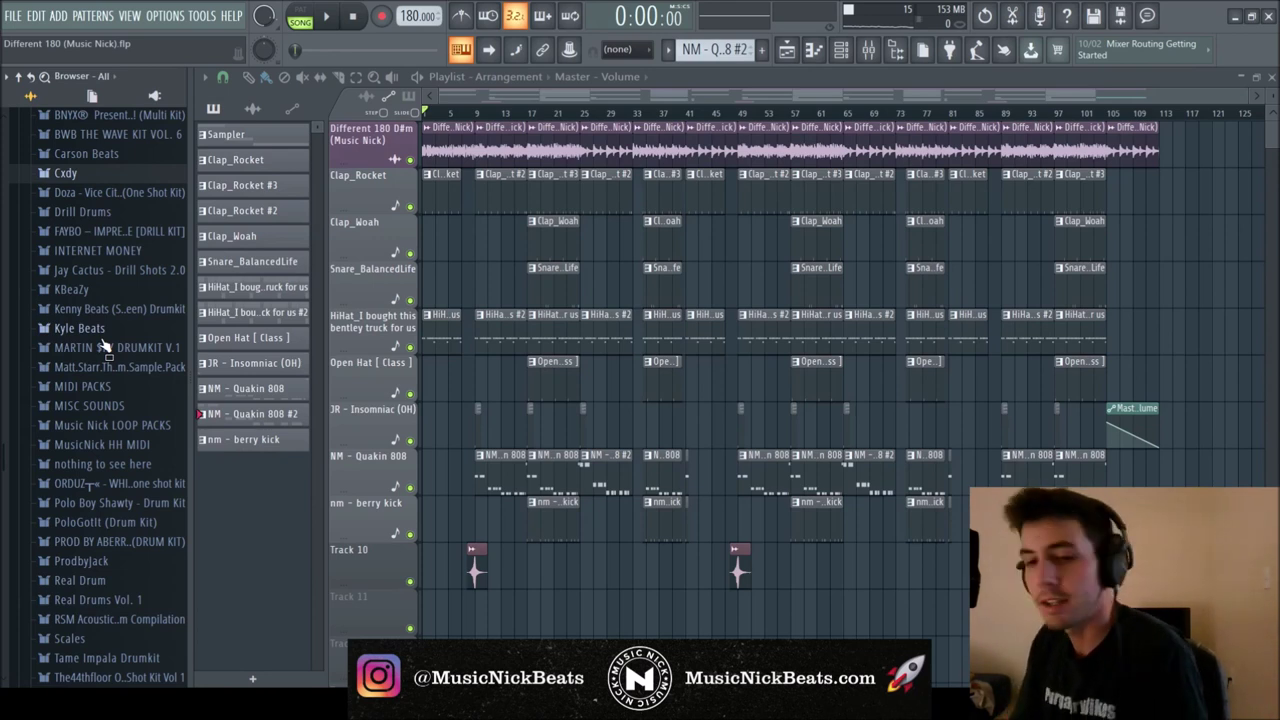
# Place the "hey nick" sample from the "nothing to see here" folder on Track 11 of the playlist at bar 7
pyautogui.scroll(-1, 614, 560)
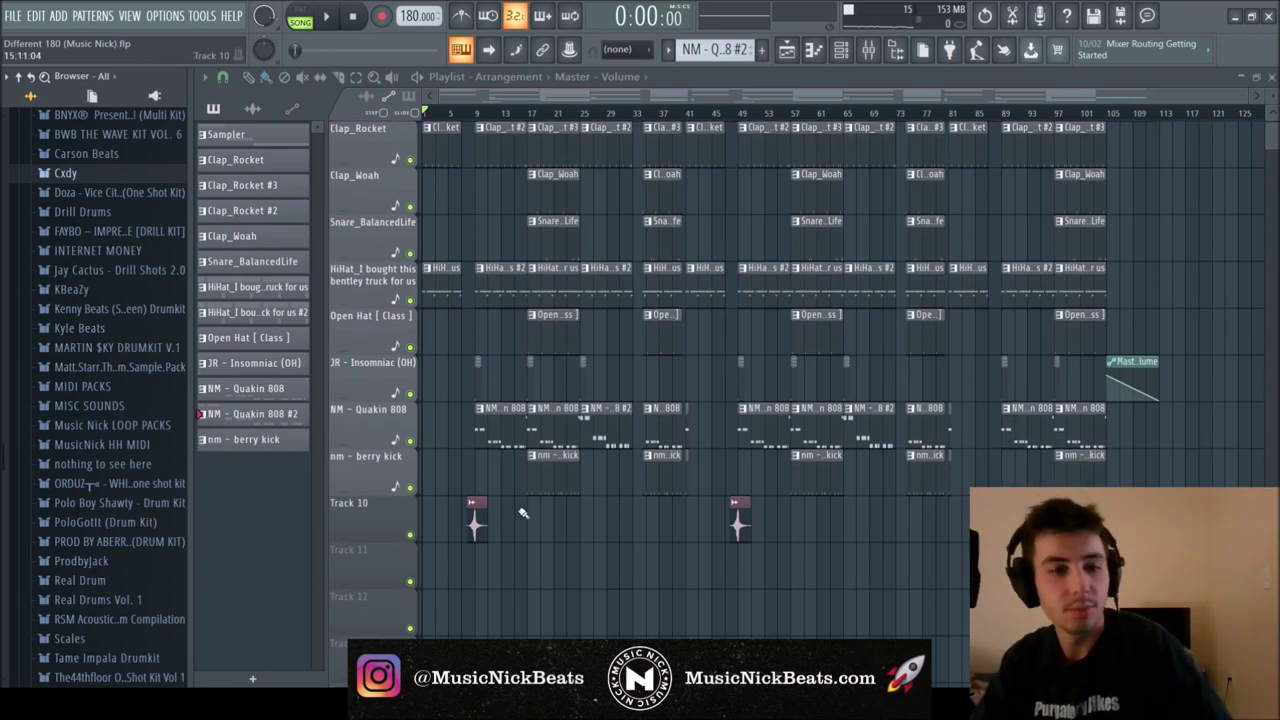
pyautogui.scroll(-3, 112, 262)
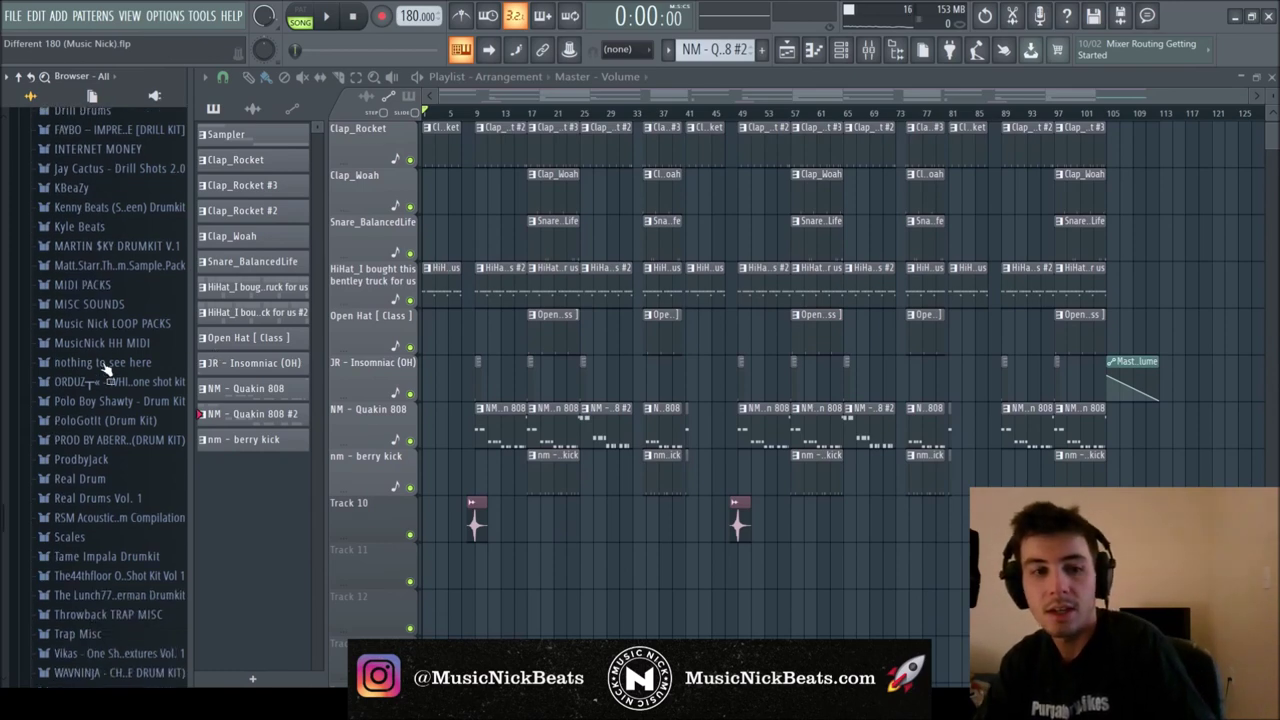
pyautogui.click(94, 360)
pyautogui.scroll(-3, 100, 412)
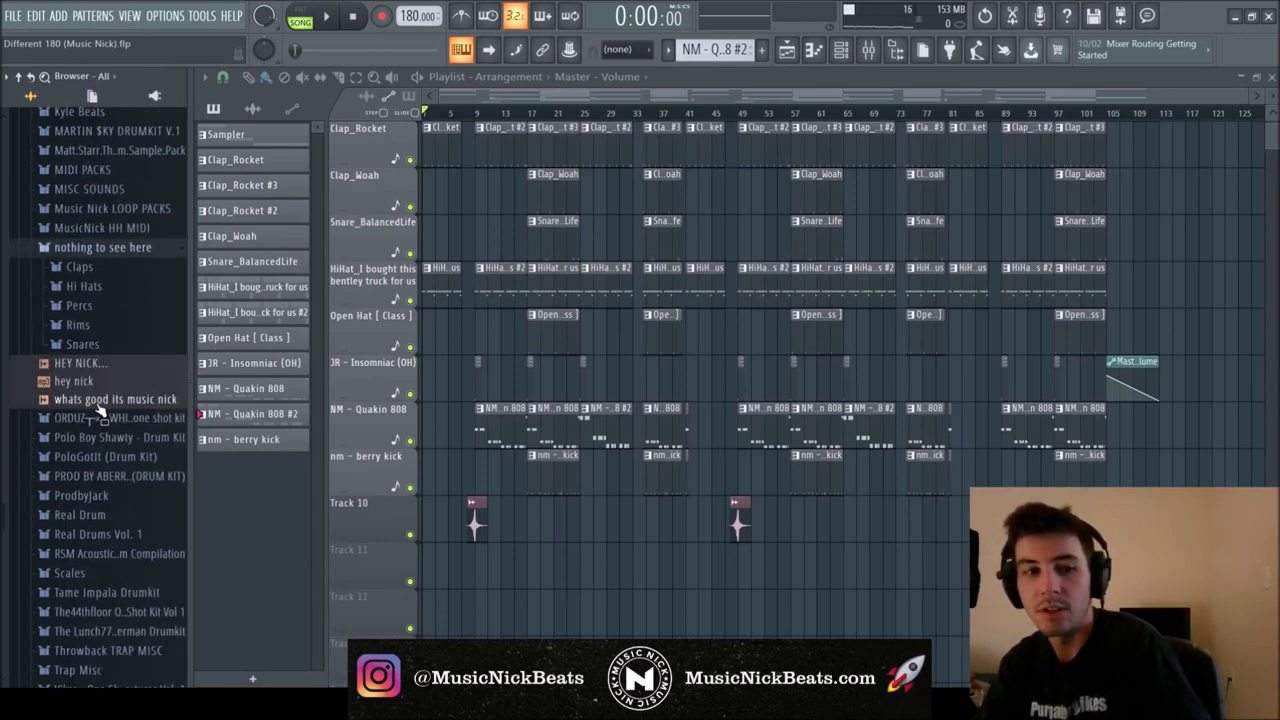
pyautogui.moveTo(106, 399); pyautogui.dragTo(648, 604)
pyautogui.scroll(4, 485, 576)
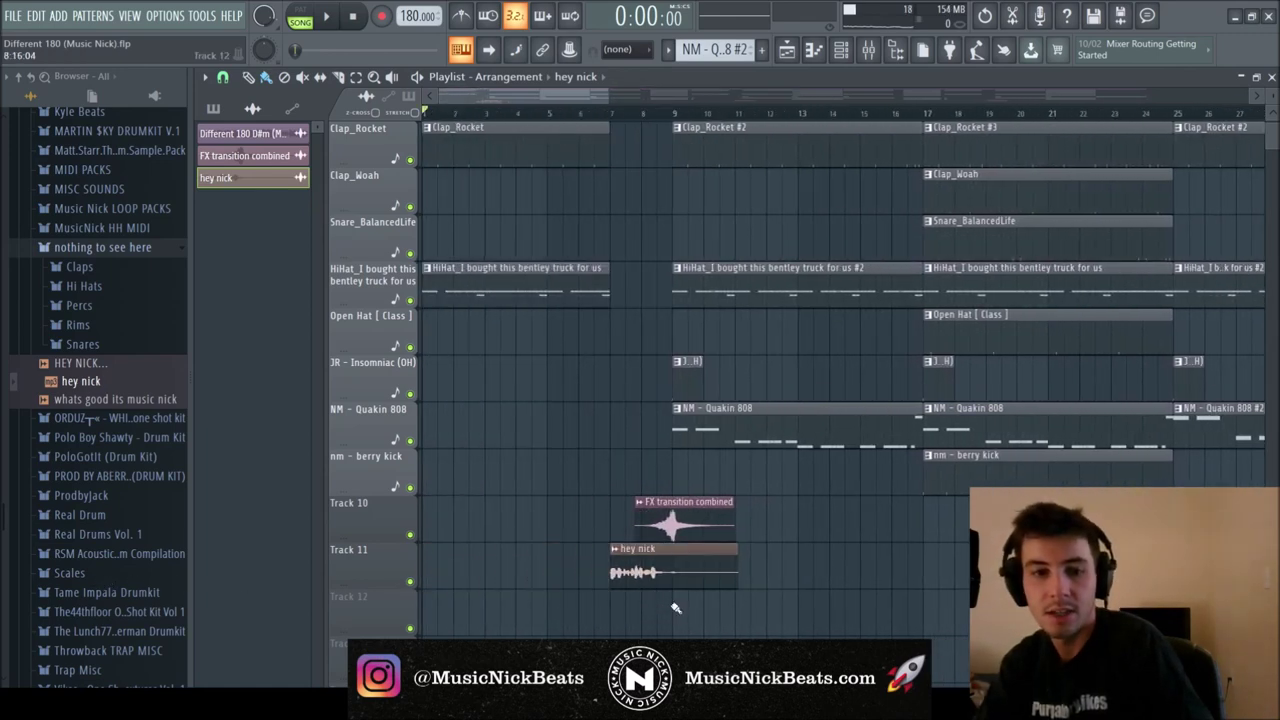
pyautogui.scroll(-4, 571, 586)
# Route the "hey nick" sample to mixer track 13 and lower that track's volume to roughly the FX transition's level
pyautogui.press('F6')
pyautogui.press('F9')
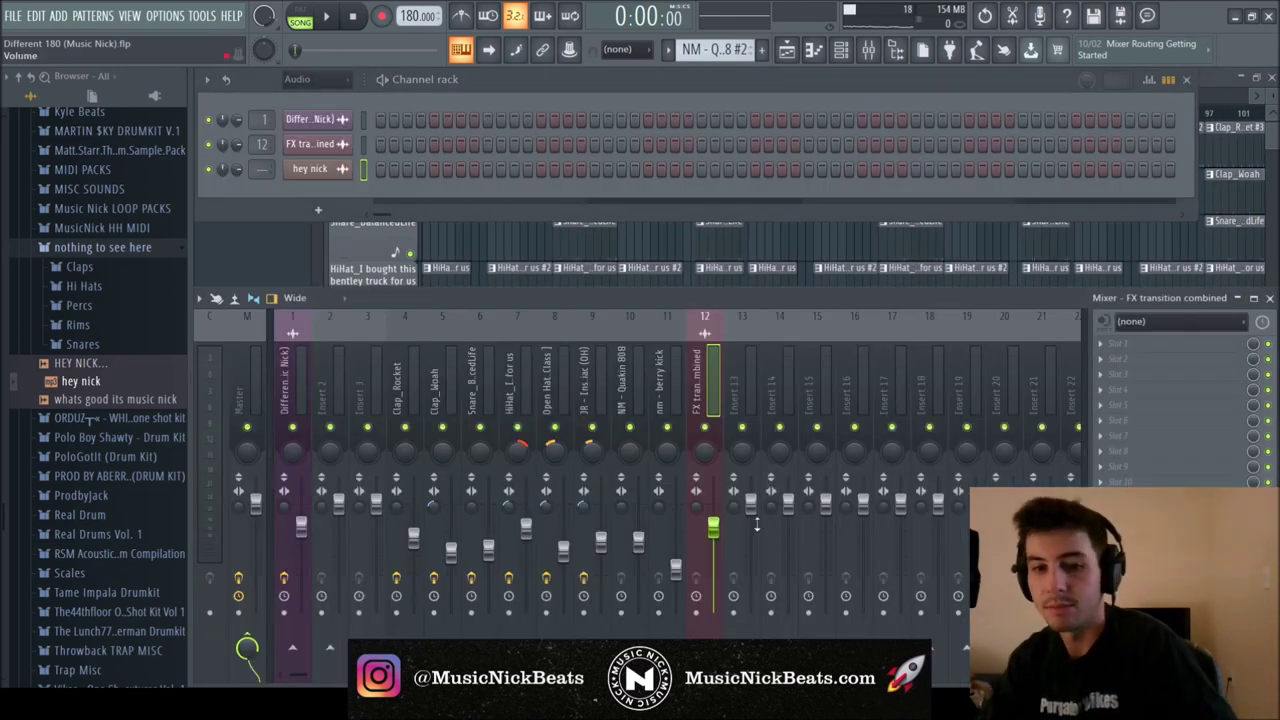
pyautogui.moveTo(757, 524); pyautogui.dragTo(757, 536)
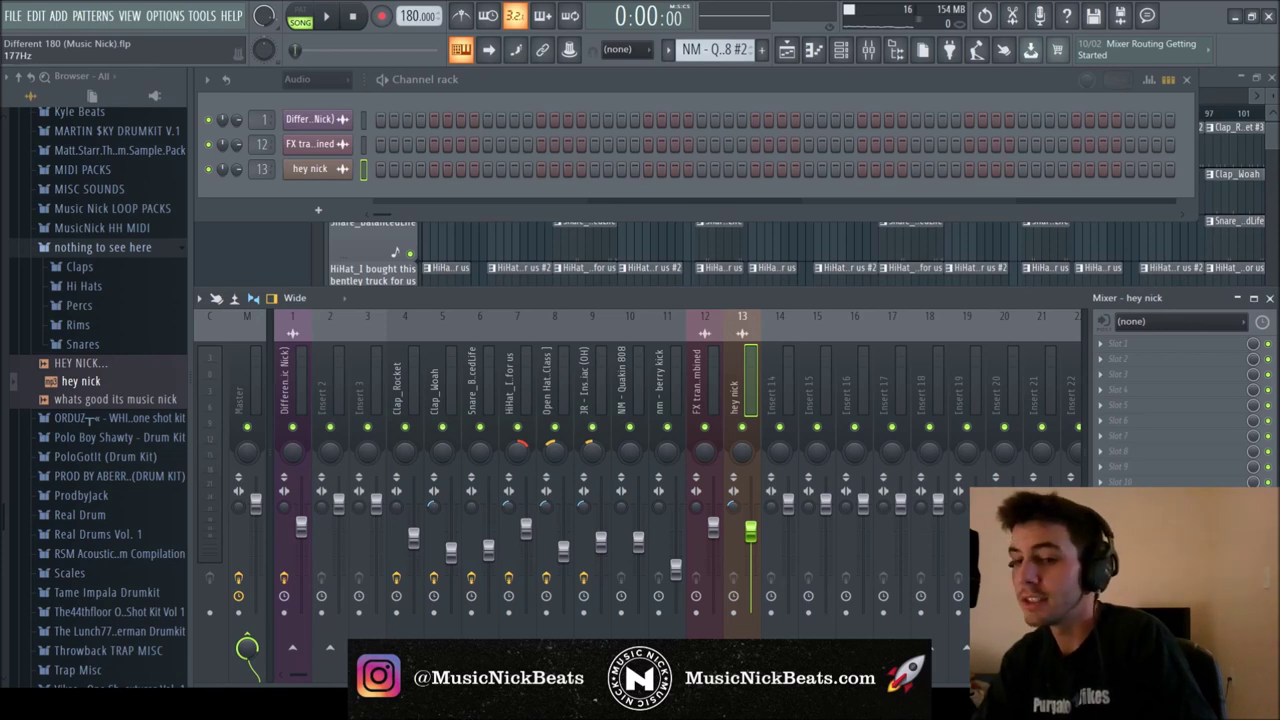
pyautogui.click(494, 253)
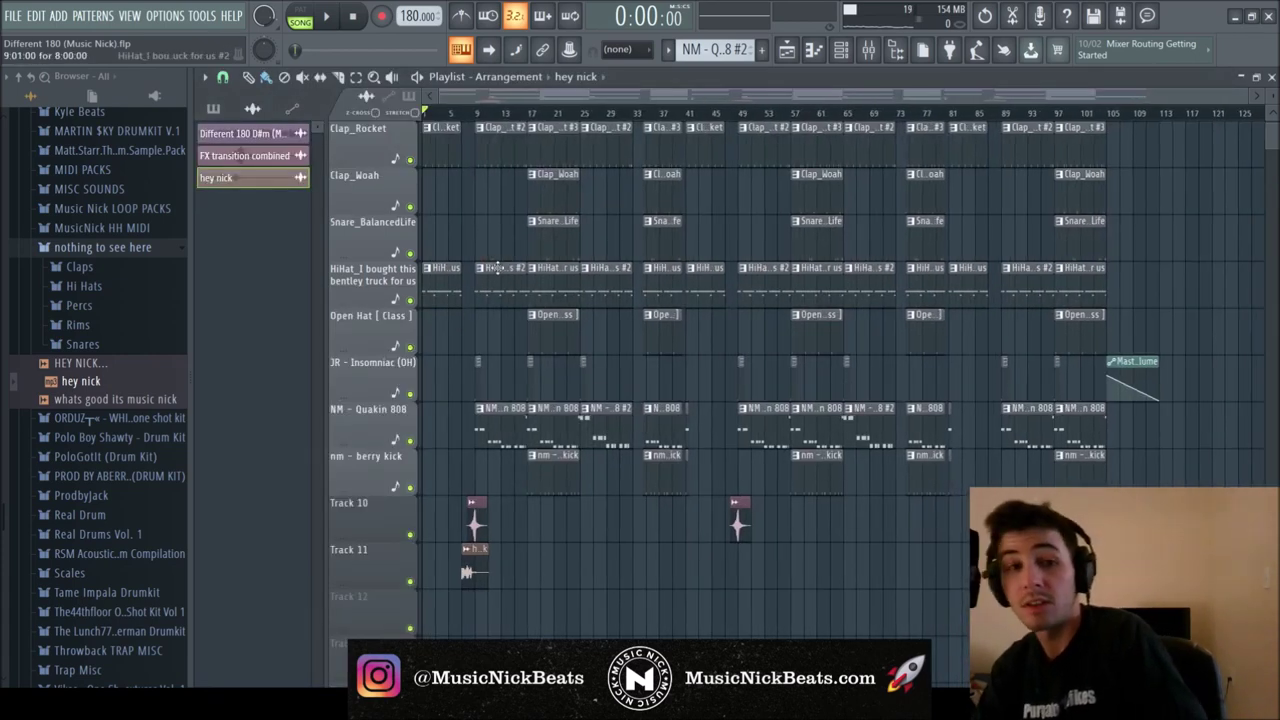
# Collapse the "nothing to see here" folder, list the patterns in the picker, and play the full arrangement from the start
pyautogui.hotkey('ctrl', 'a')
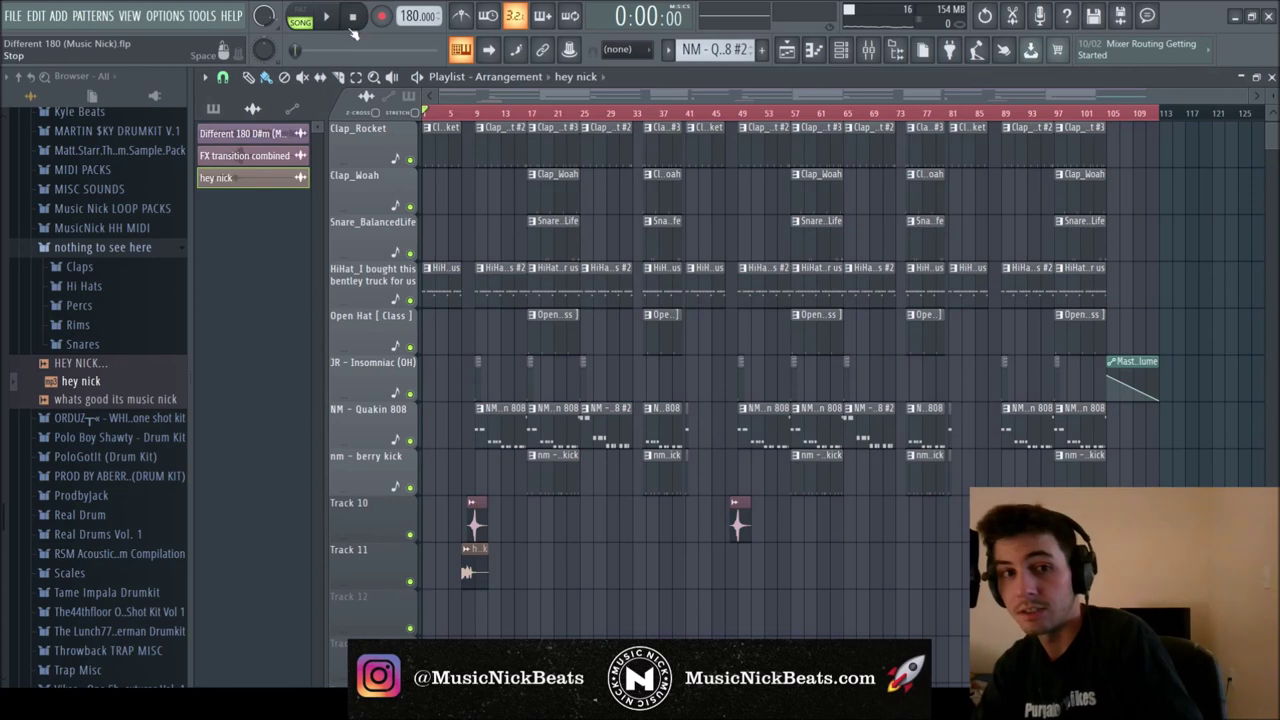
pyautogui.click(427, 112)
pyautogui.click(213, 108)
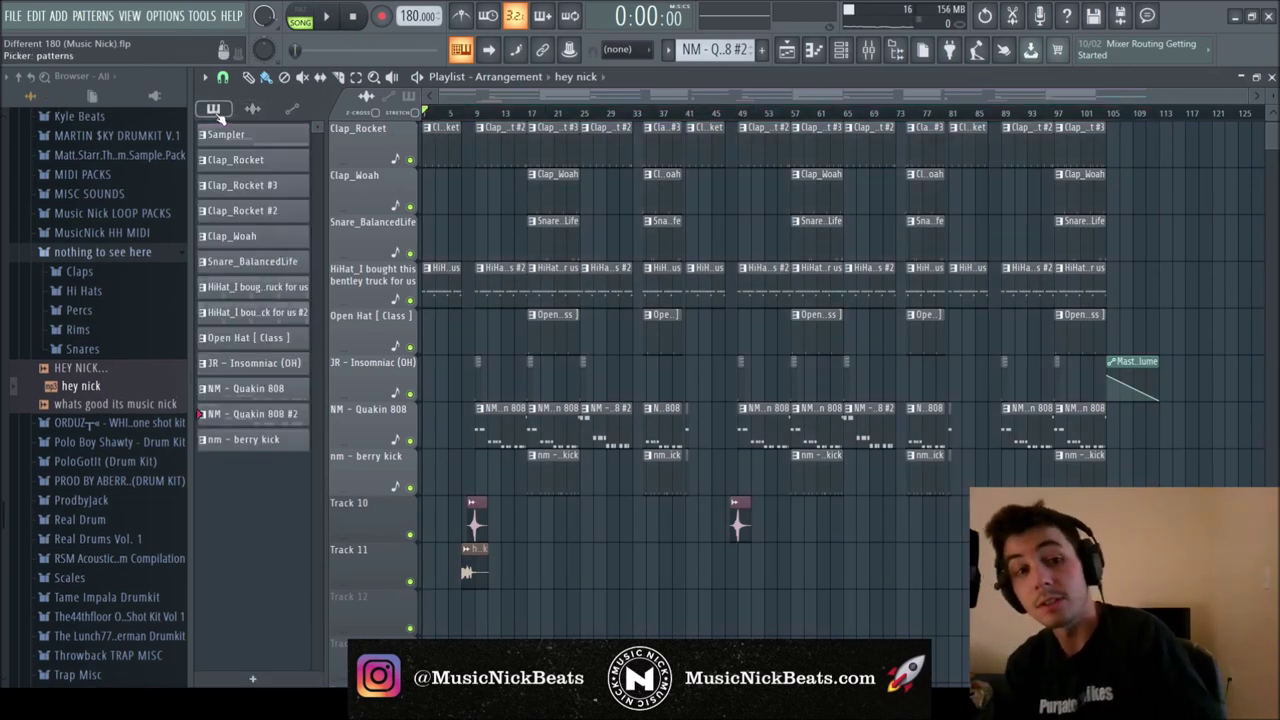
pyautogui.click(103, 254)
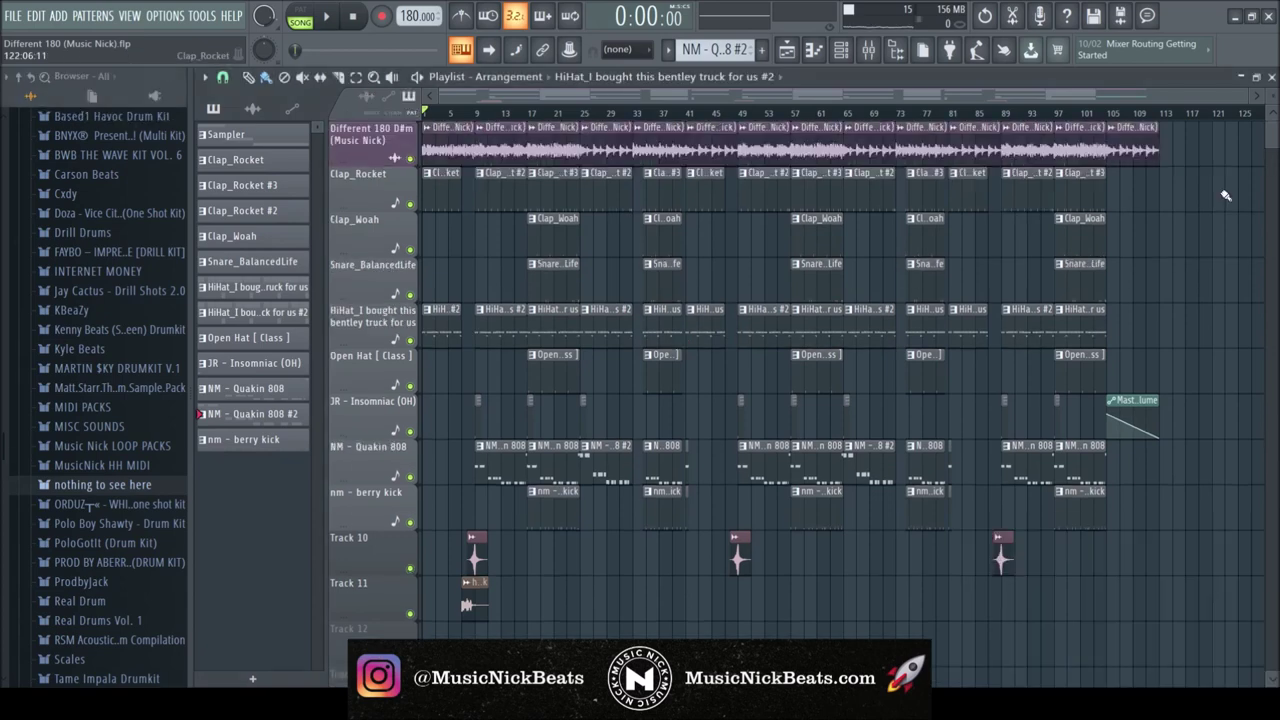
pyautogui.press('space')
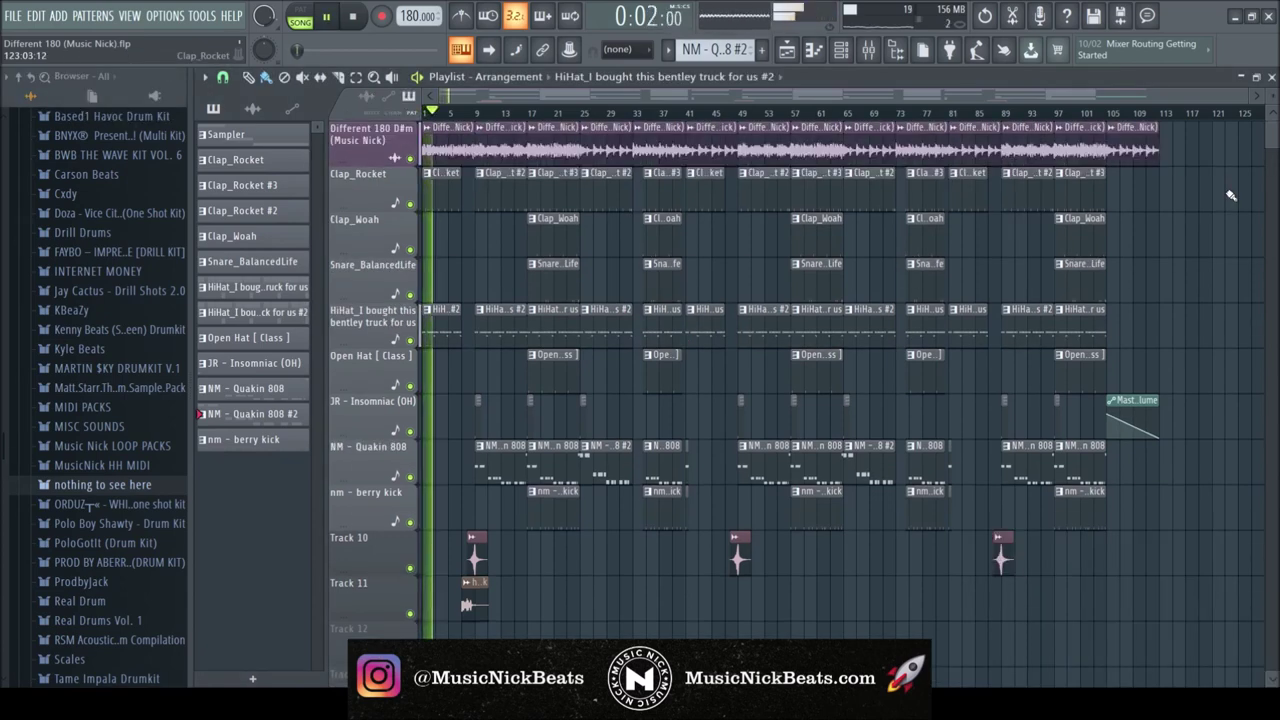